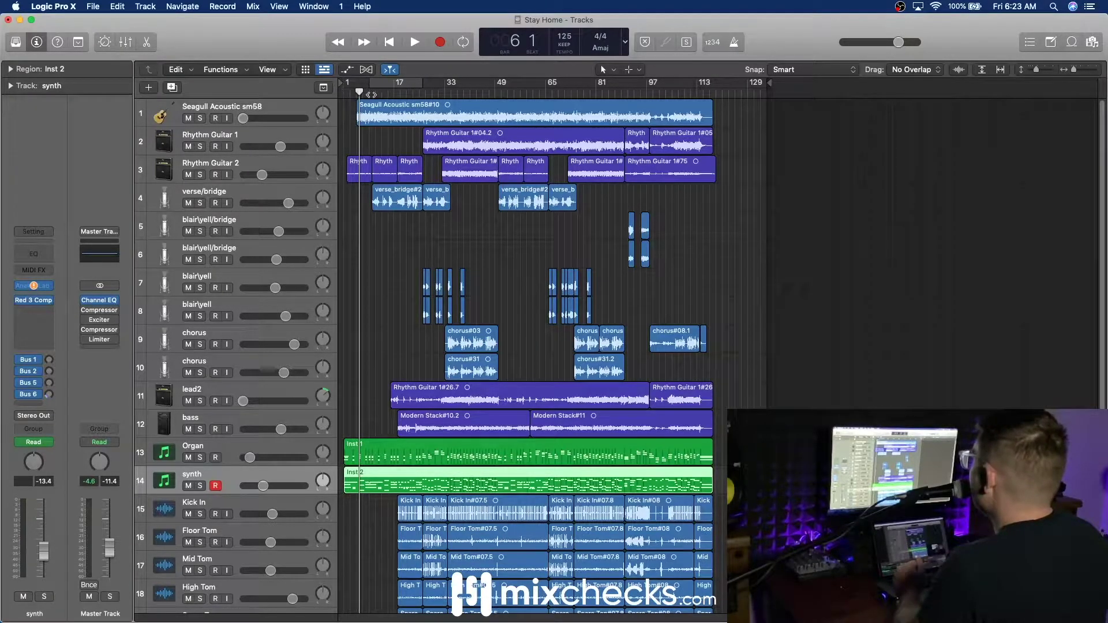
- Play the song in the arrangement and check whether Pre-Fader Metering is enabled for the mix
key("space")
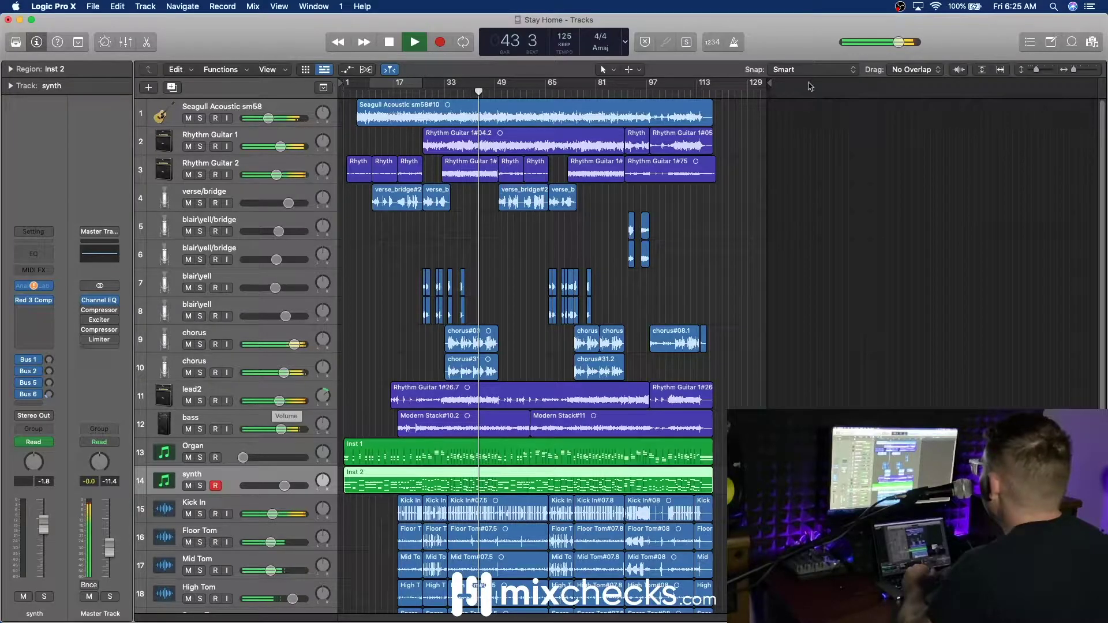
left_click_drag(1074, 69, 1075, 69)
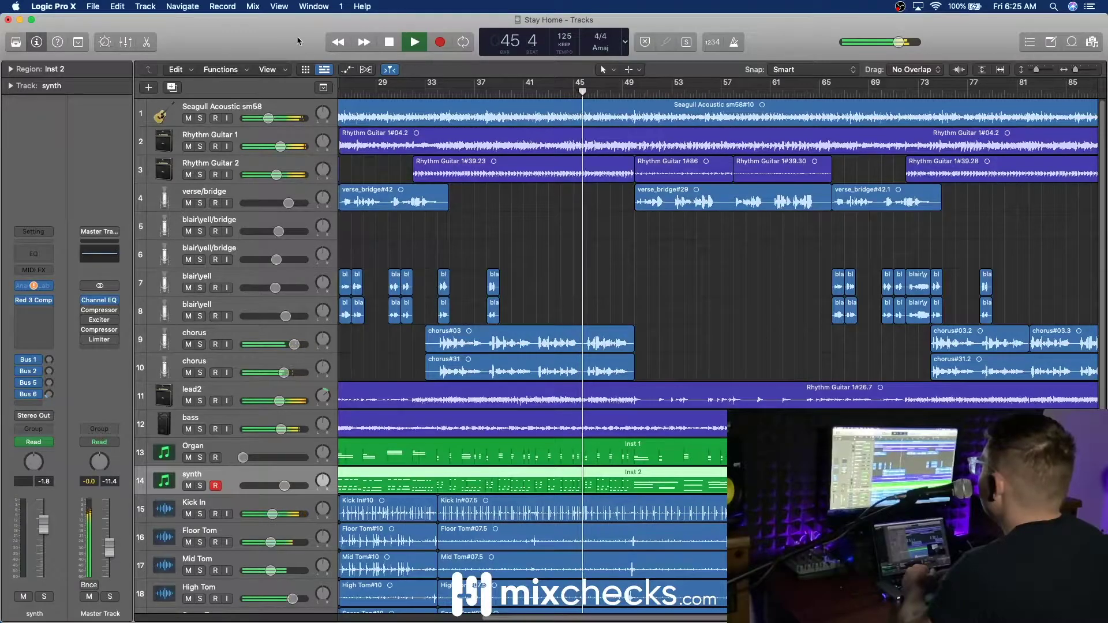
left_click(253, 7)
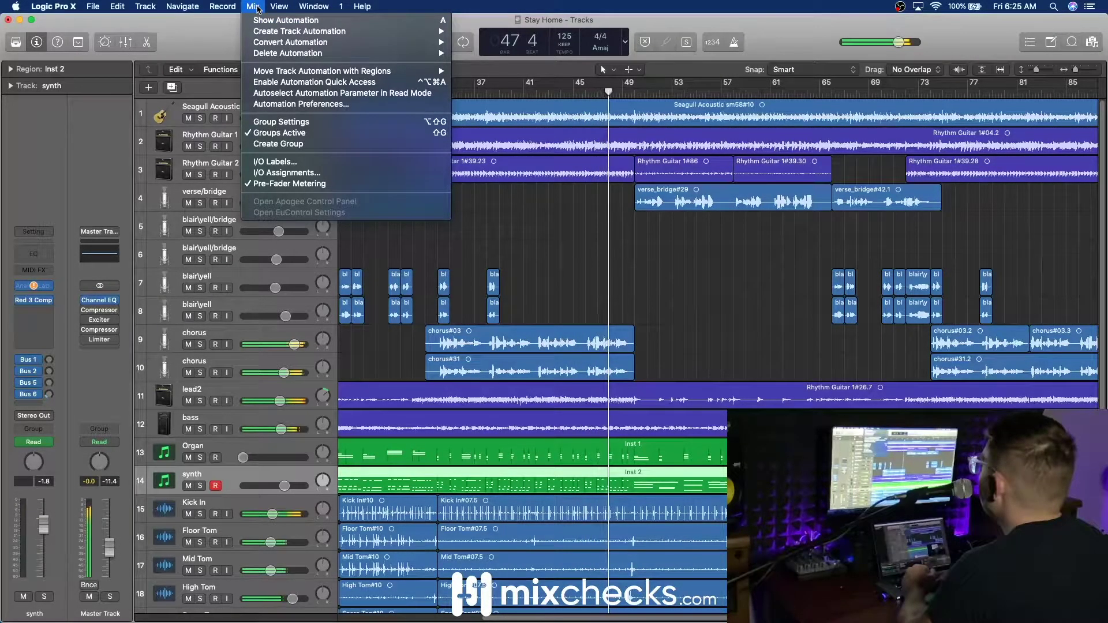
left_click(256, 7)
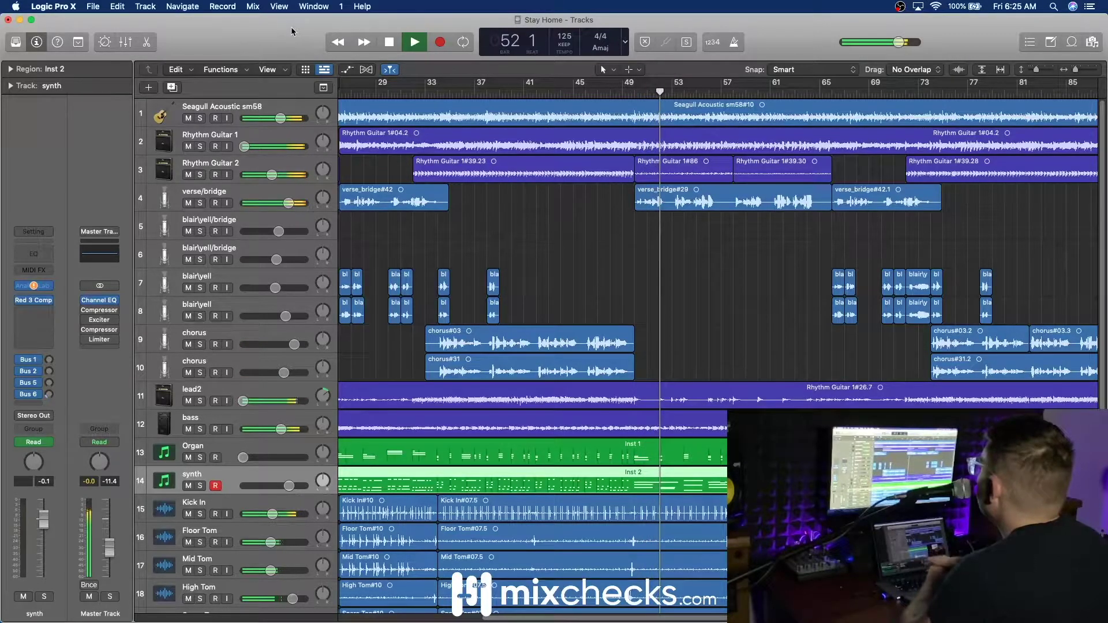
- Select the Rhythm Guitar 1 track and show the mixer below the arrangement, stopping playback
left_click(265, 136)
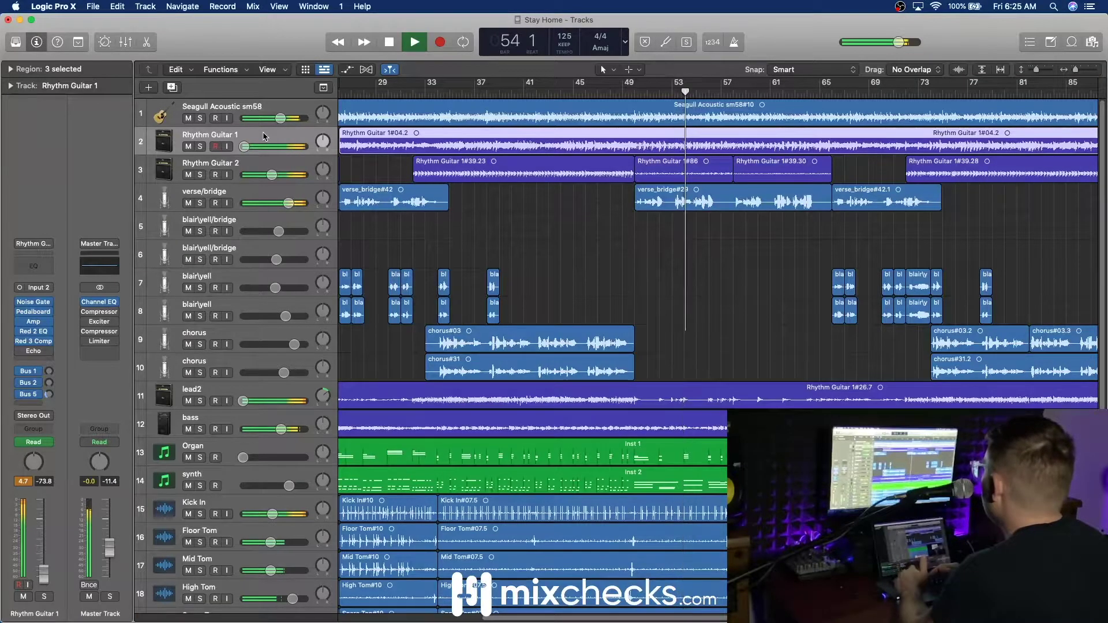
key("x")
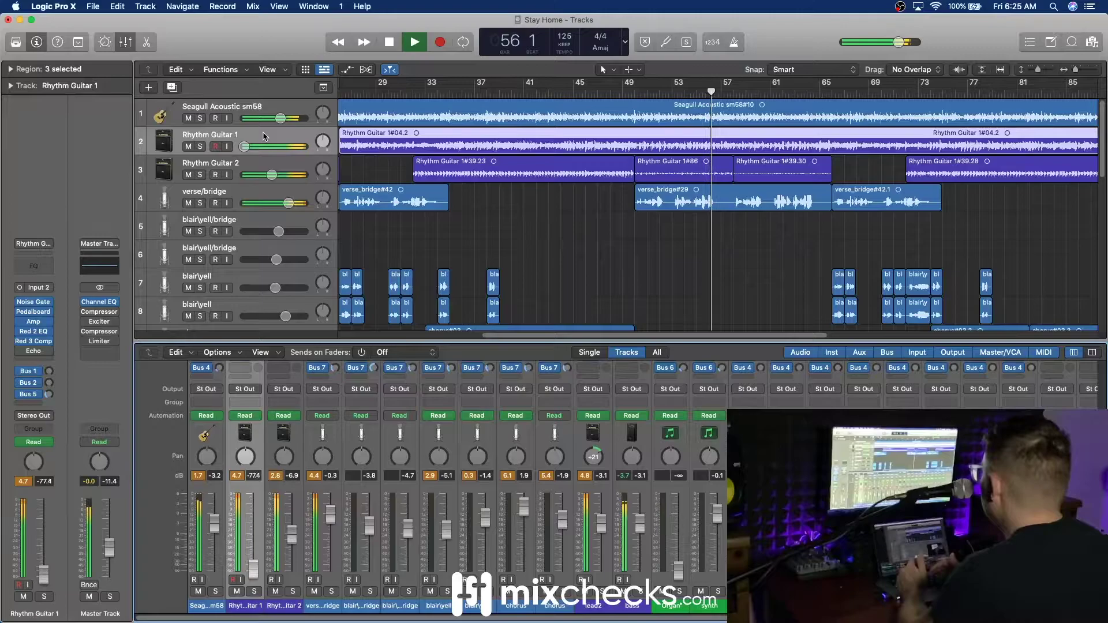
key("space")
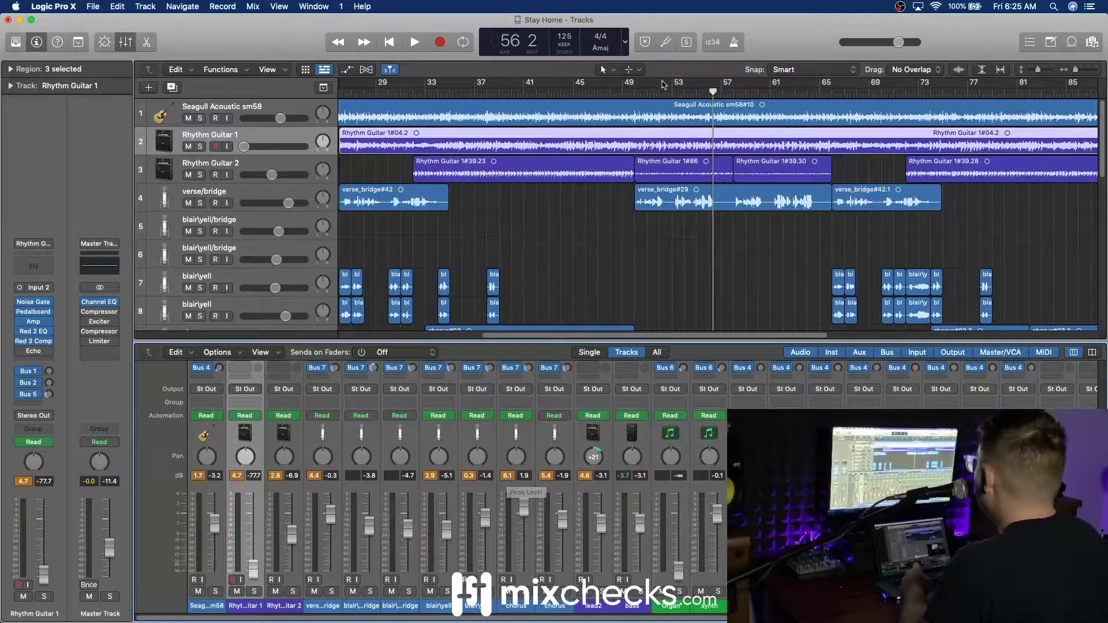
- Play briefly from about bar 50 to check the mixer's peak levels, and recheck the Pre-Fader Metering option
left_click(640, 88)
key("space")
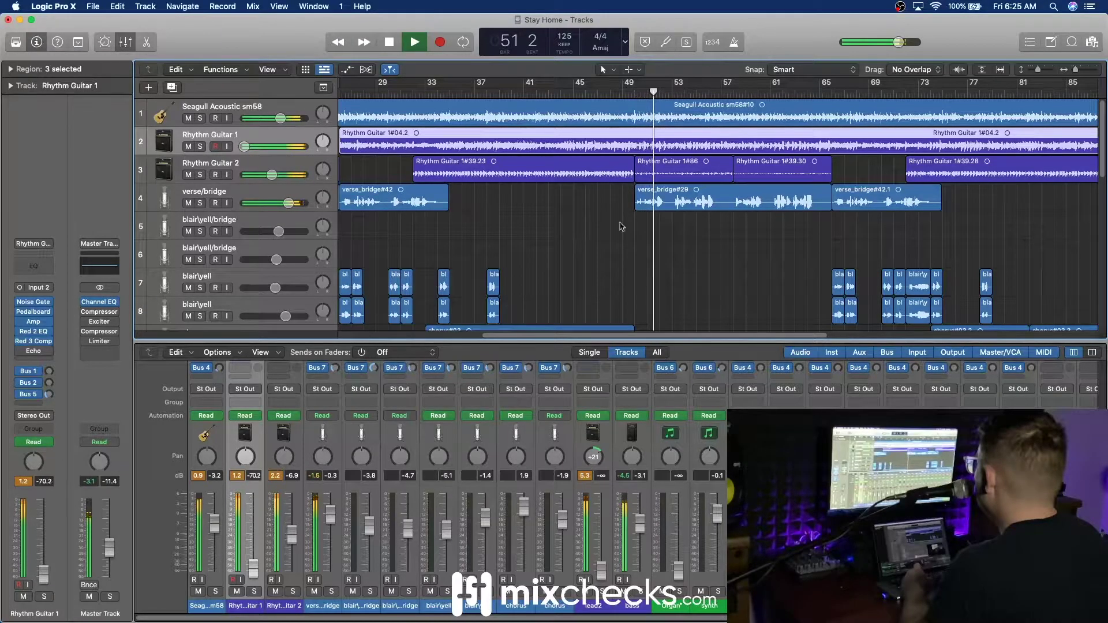
key("space")
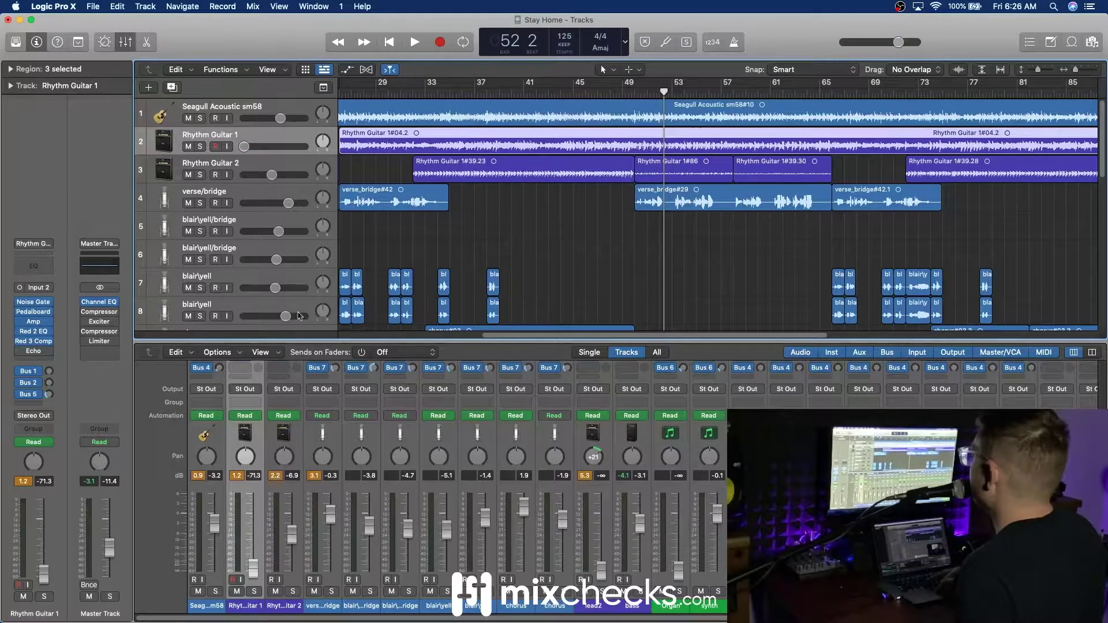
left_click(252, 7)
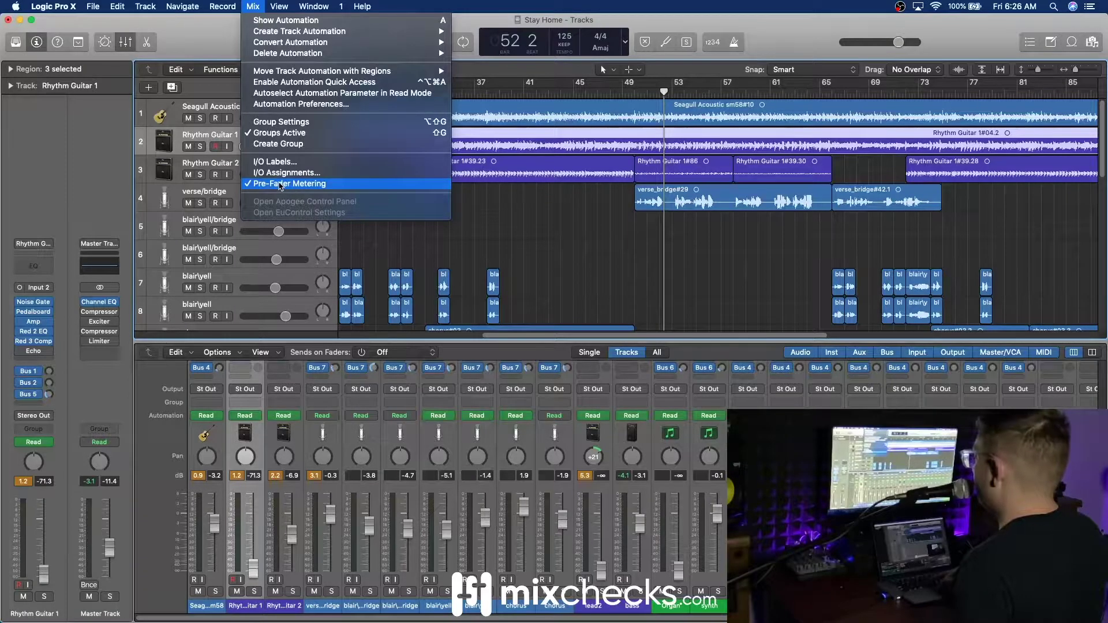
left_click(262, 6)
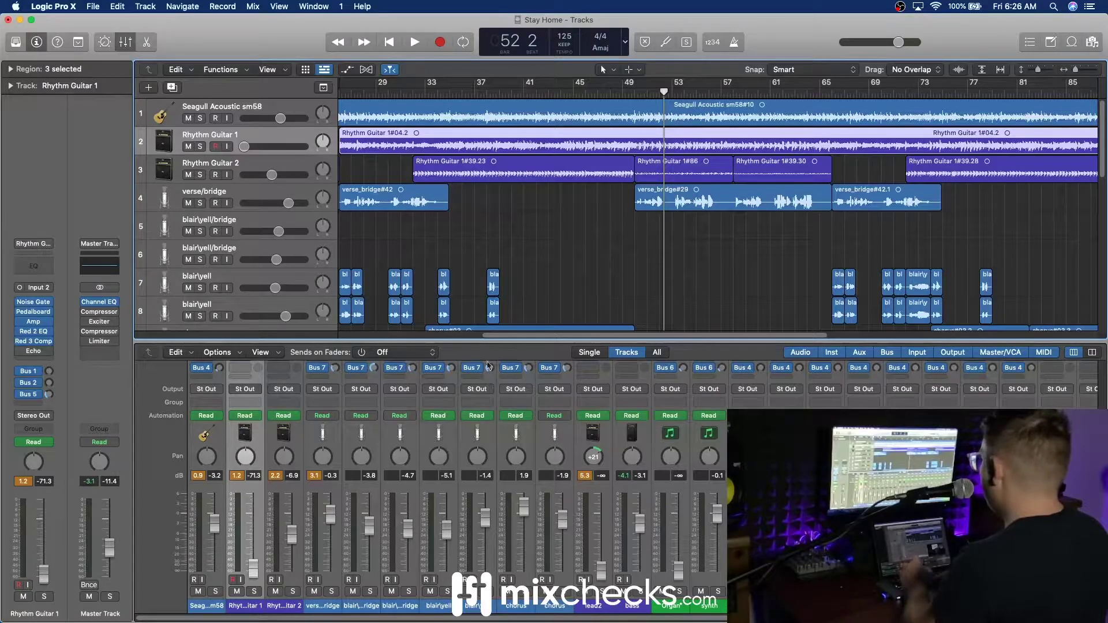
- Resume playback and compare the level meters across all tracks, from the guitars and vocals to the drums
key("space")
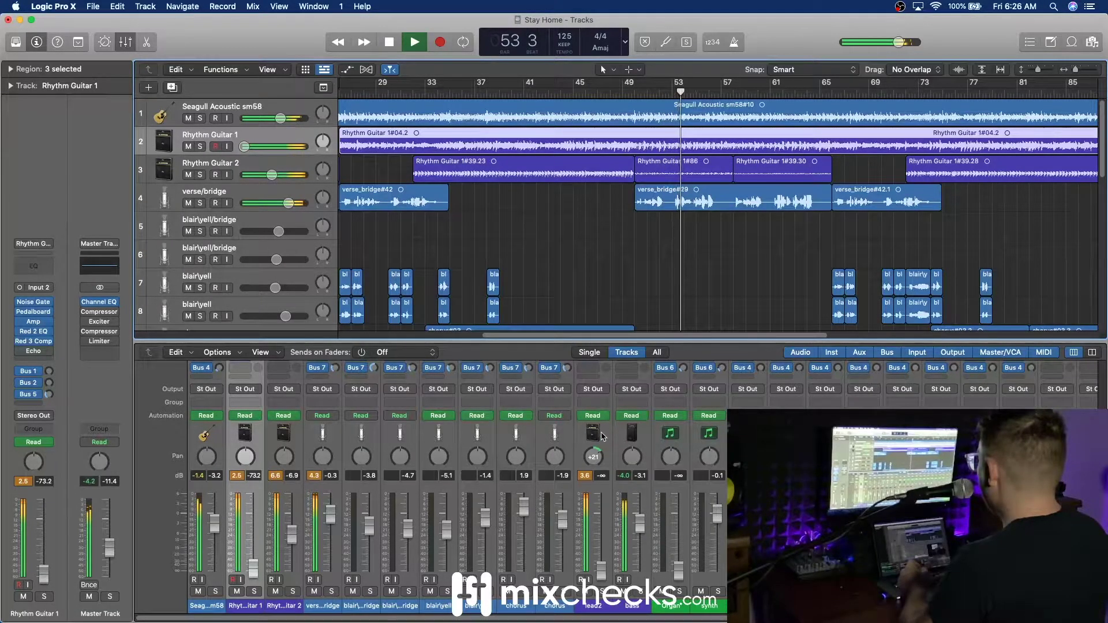
scroll(568, 273, "left", 10)
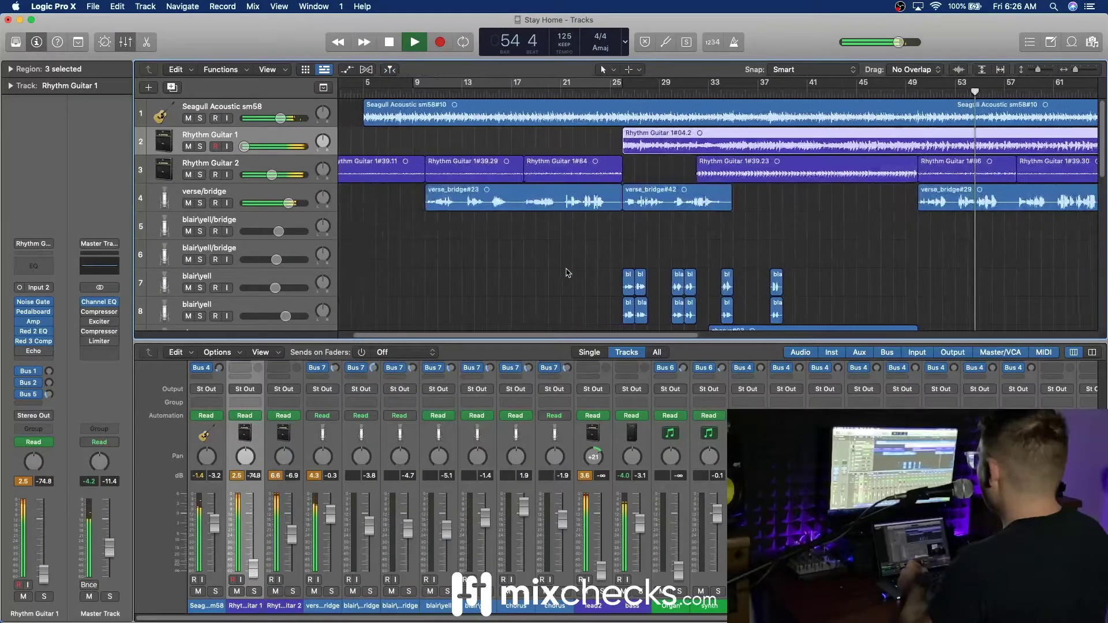
scroll(568, 273, "down", 12)
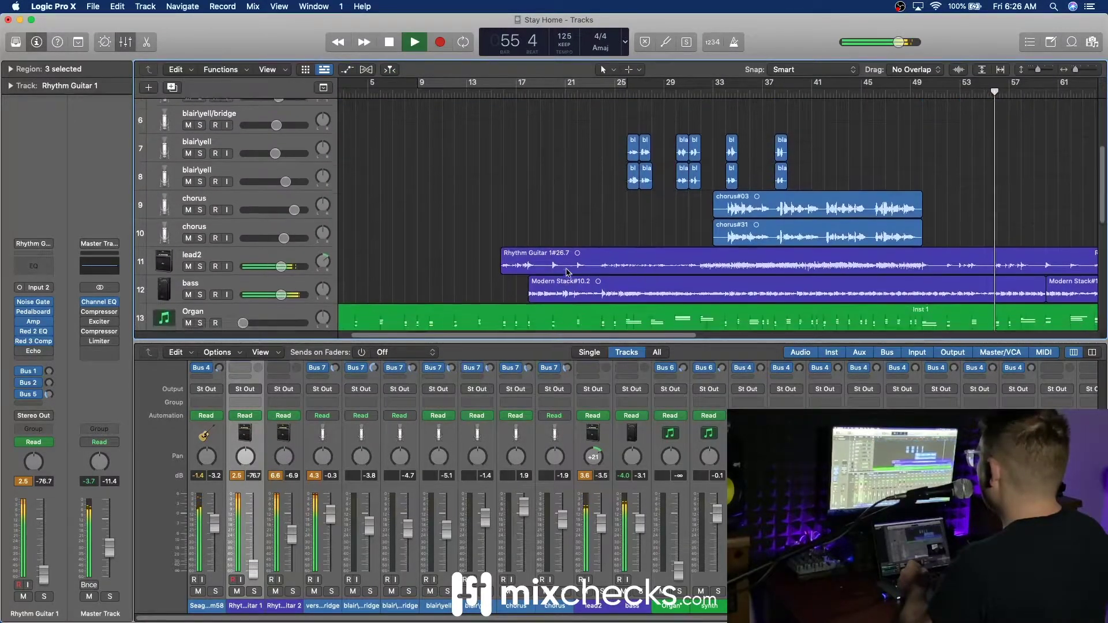
scroll(483, 271, "down", 5)
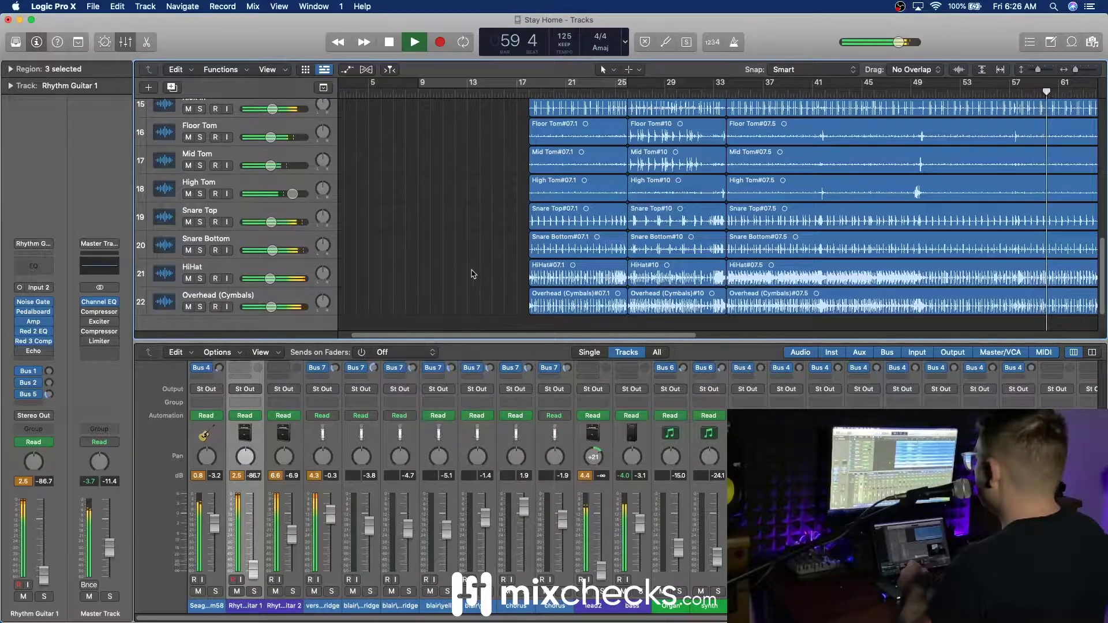
scroll(456, 266, "up", 10)
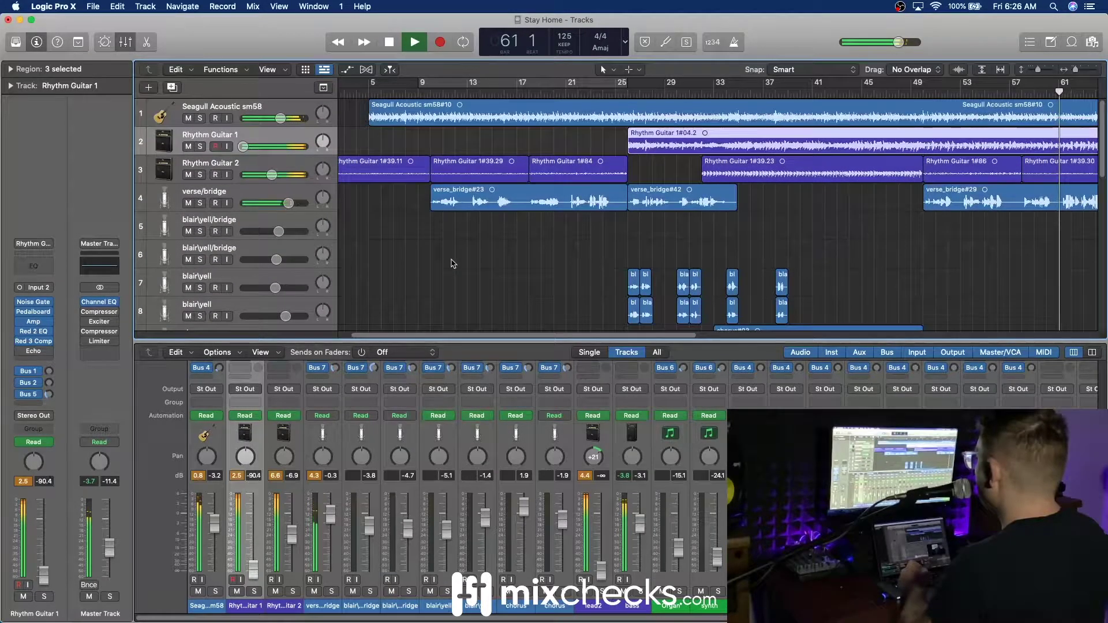
key("space")
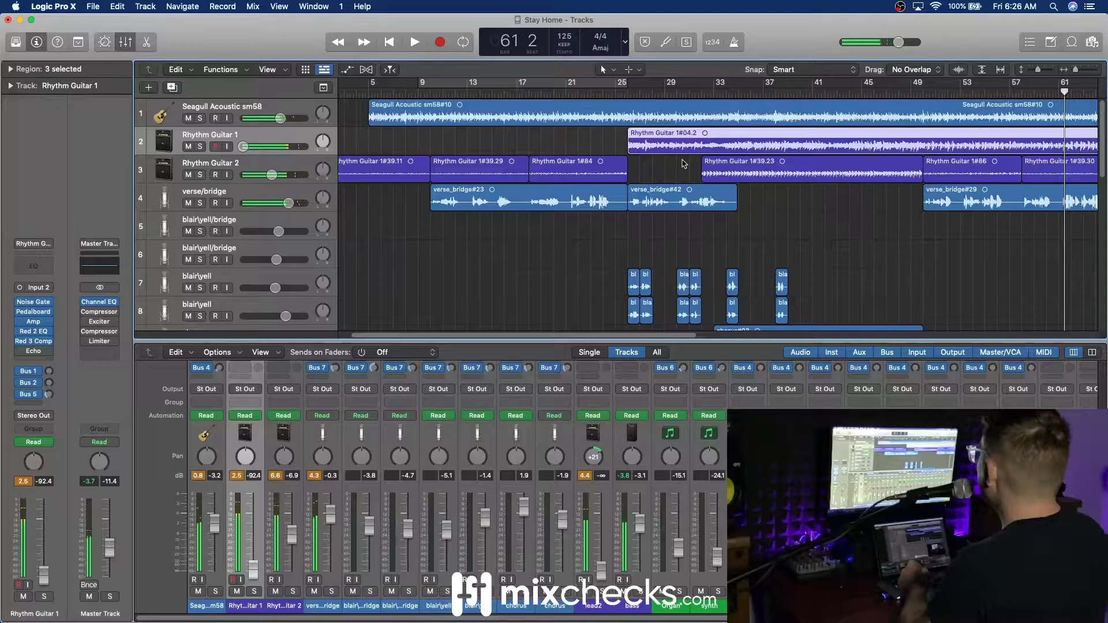
- Apply a relative gain change of -5.0 dB to the Rhythm Guitar 1#04.2 region's audio file
key("e")
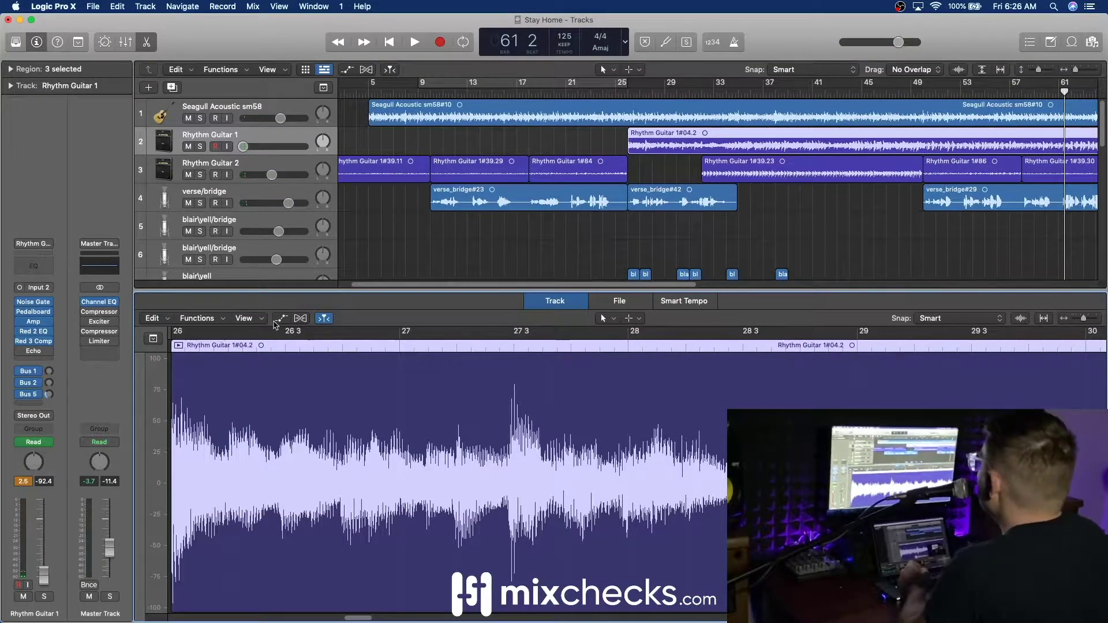
left_click(619, 301)
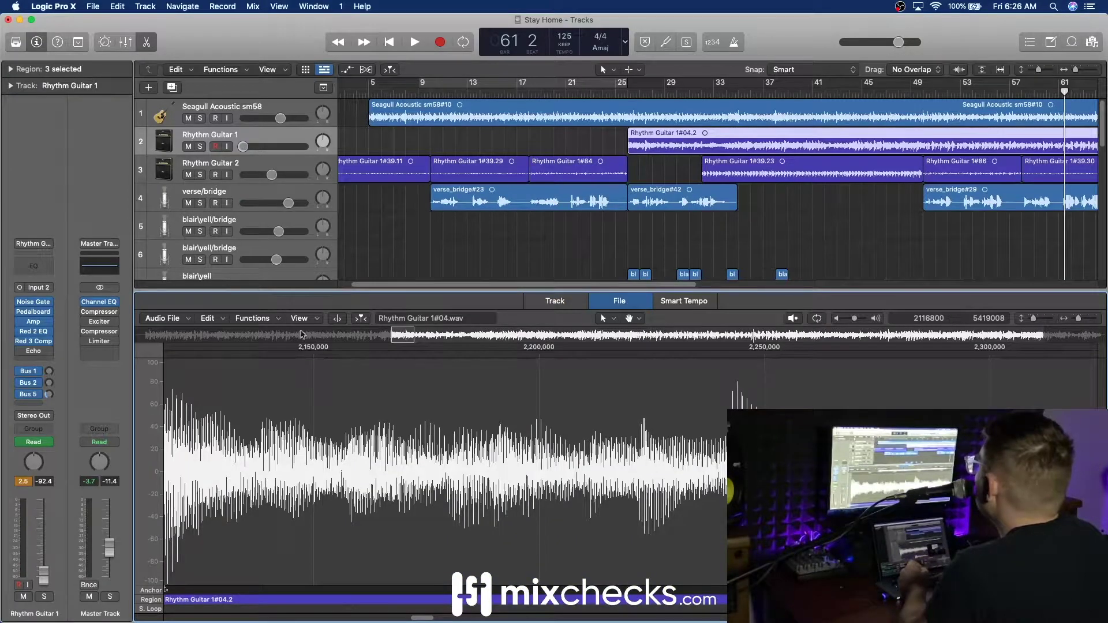
left_click(208, 318)
left_click(254, 318)
left_click(254, 319)
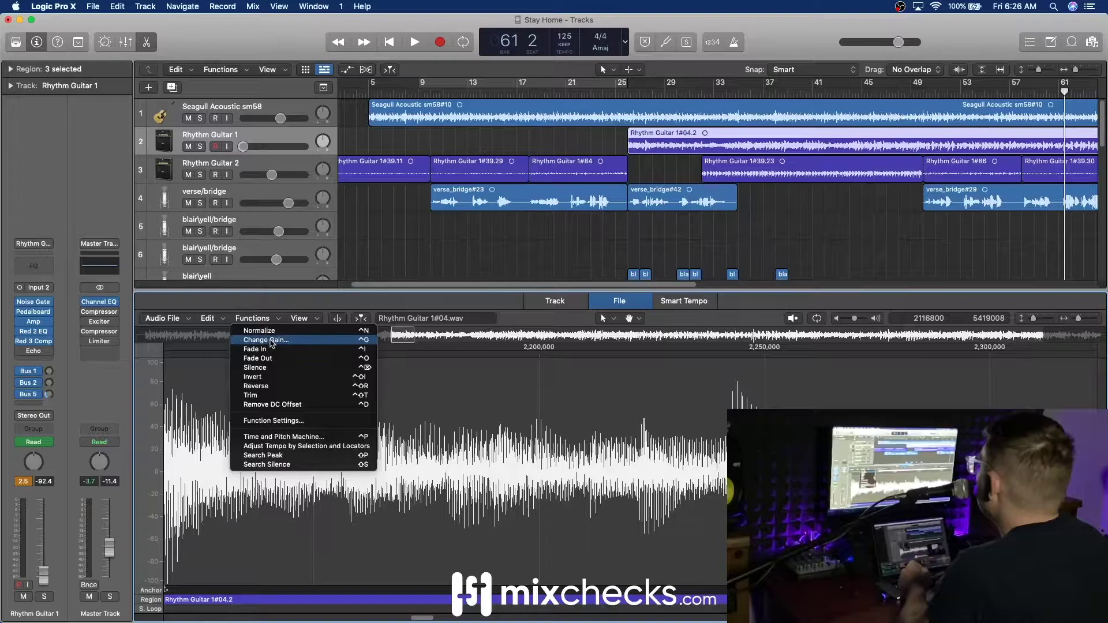
left_click(267, 340)
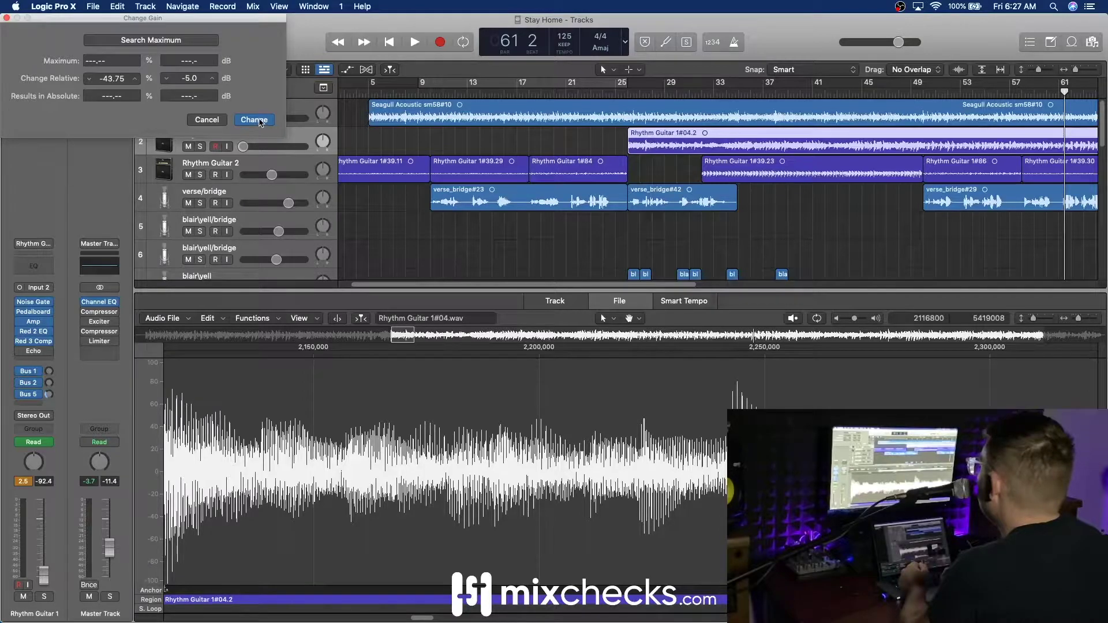
left_click(254, 120)
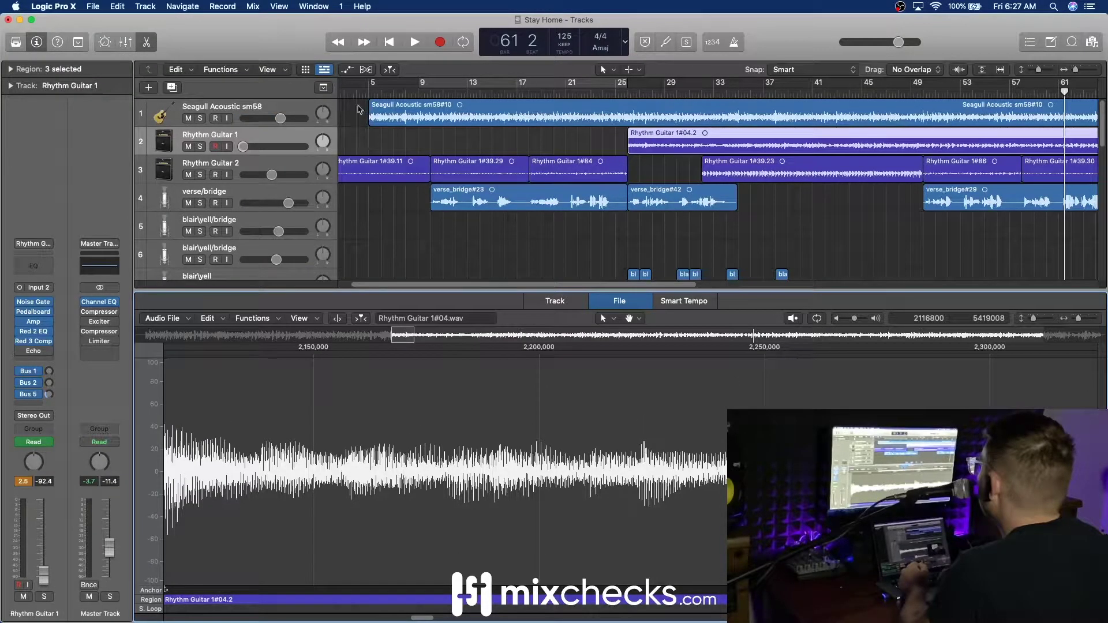
- Play from about bar 28 with the mixer shown to check the peak level of Rhythm Guitar 1
left_click(655, 92)
key("space")
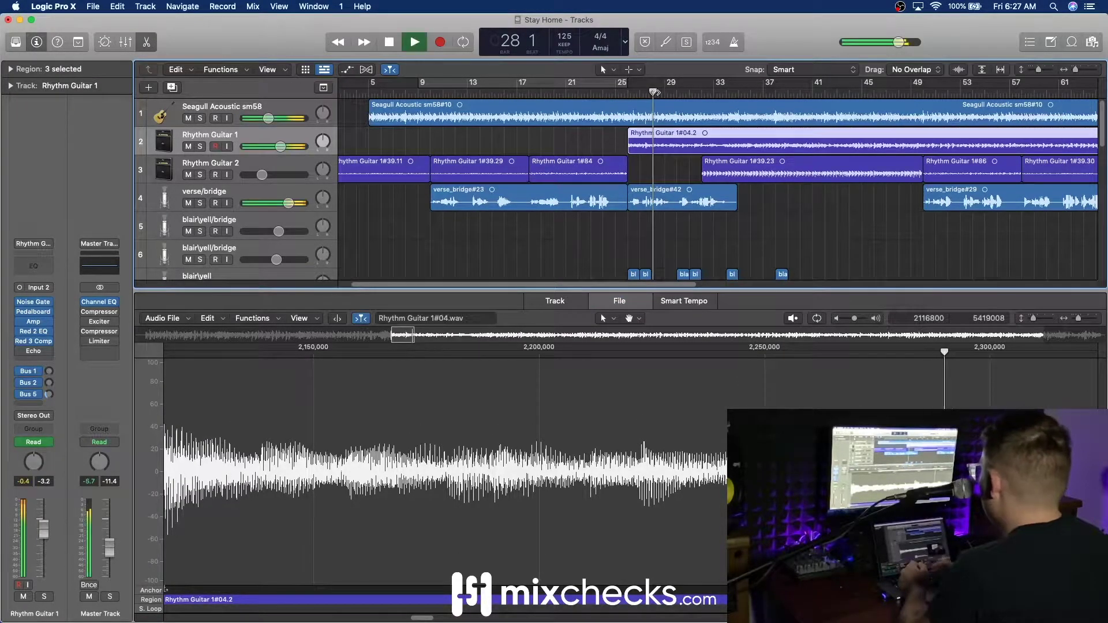
key("x")
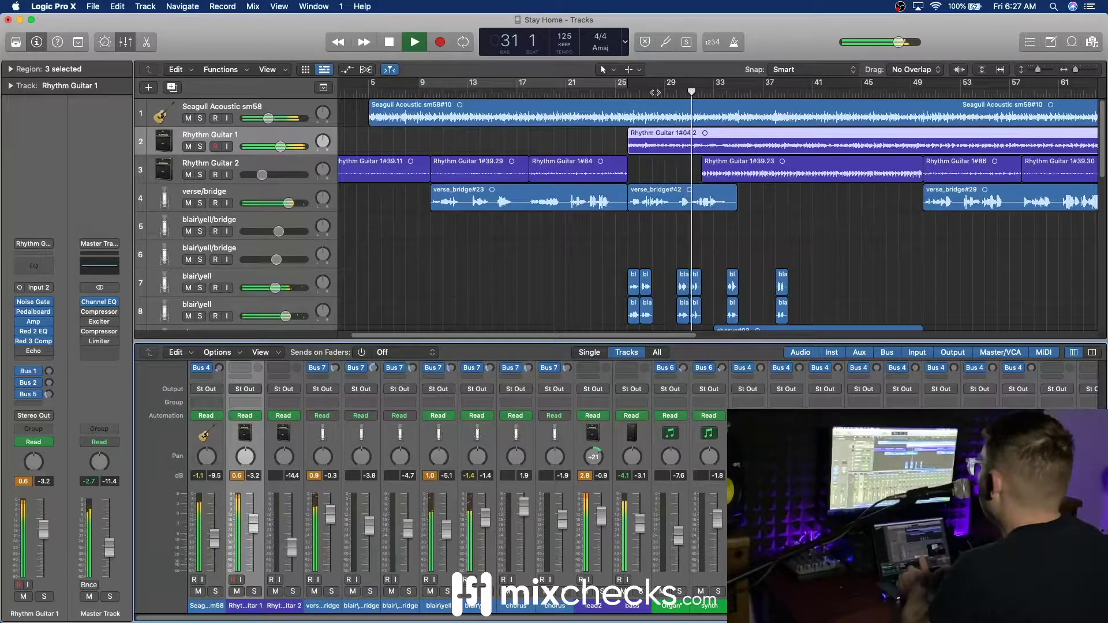
key("space")
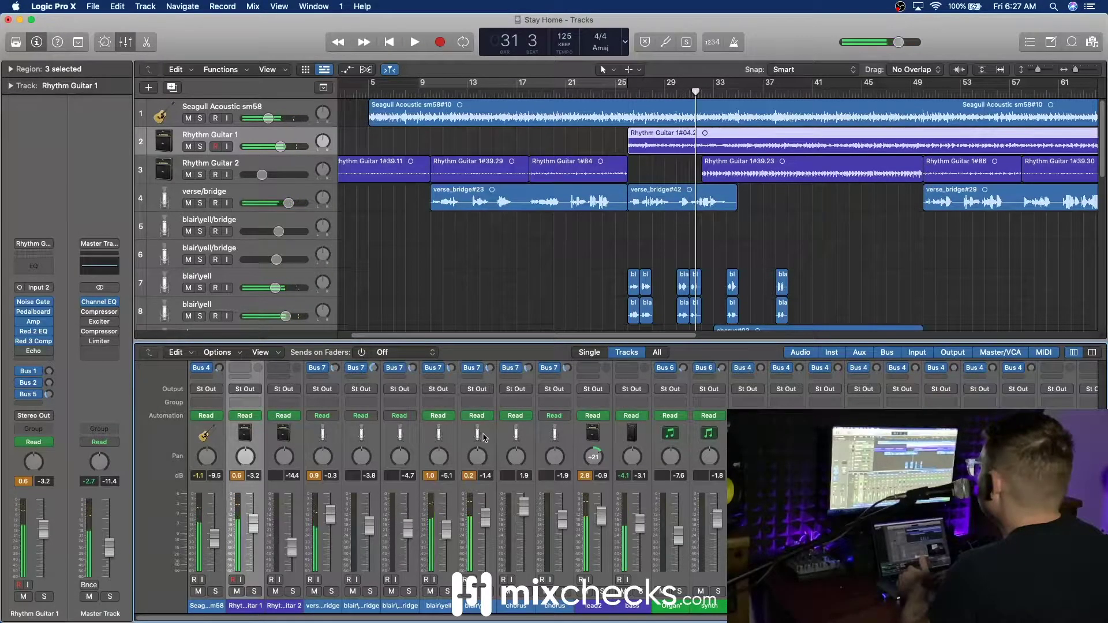
- Select the verse/bridge vocal track and play from about bar 14 to check its peak level in the mixer
left_click(244, 195)
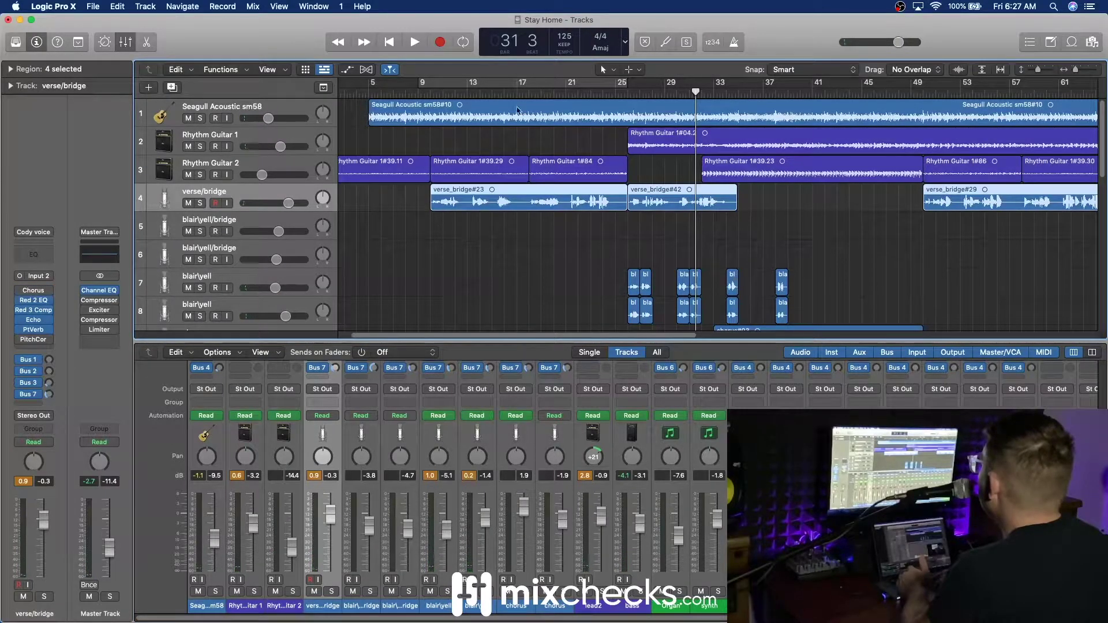
left_click(489, 93)
key("space")
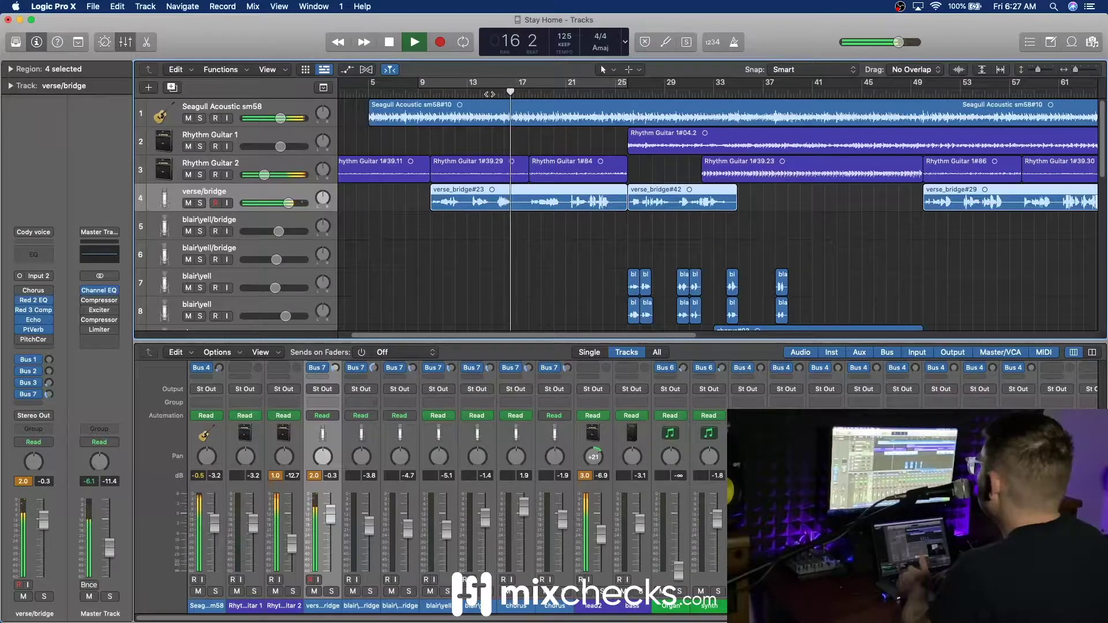
key("space")
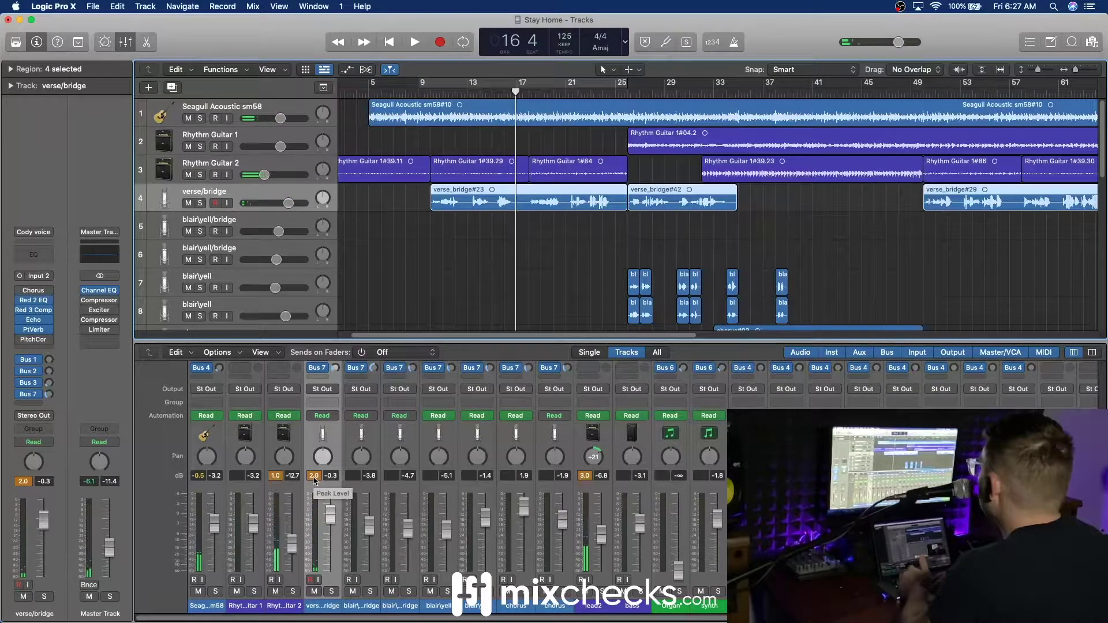
- Try a relative gain change of -8.0 dB on the verse_bridge#23 audio file, and undo it
left_click(506, 224)
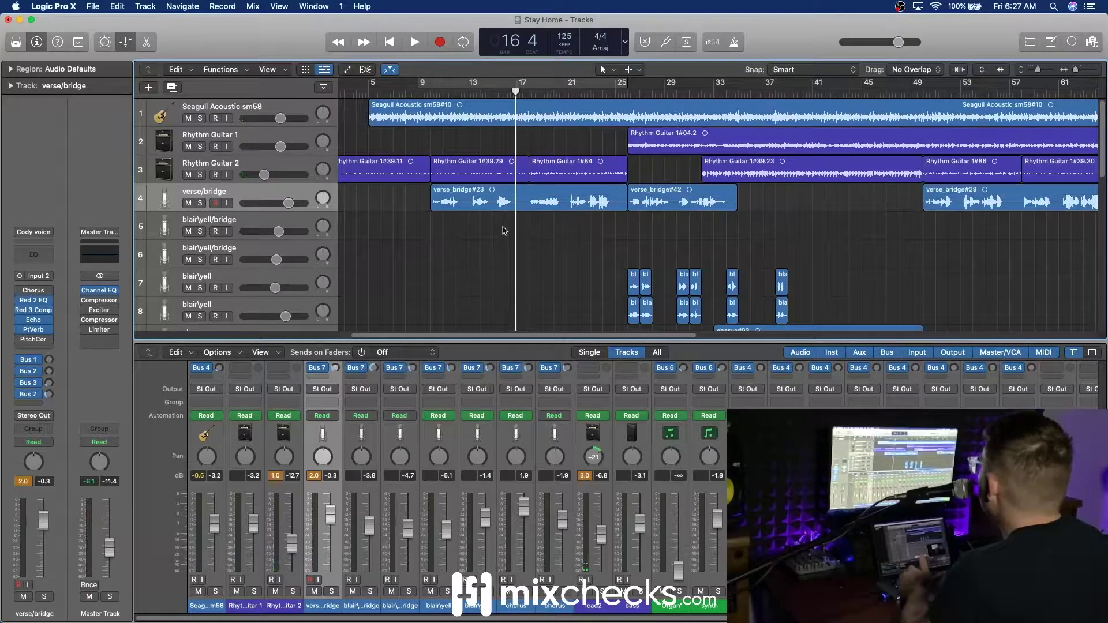
double_click(497, 195)
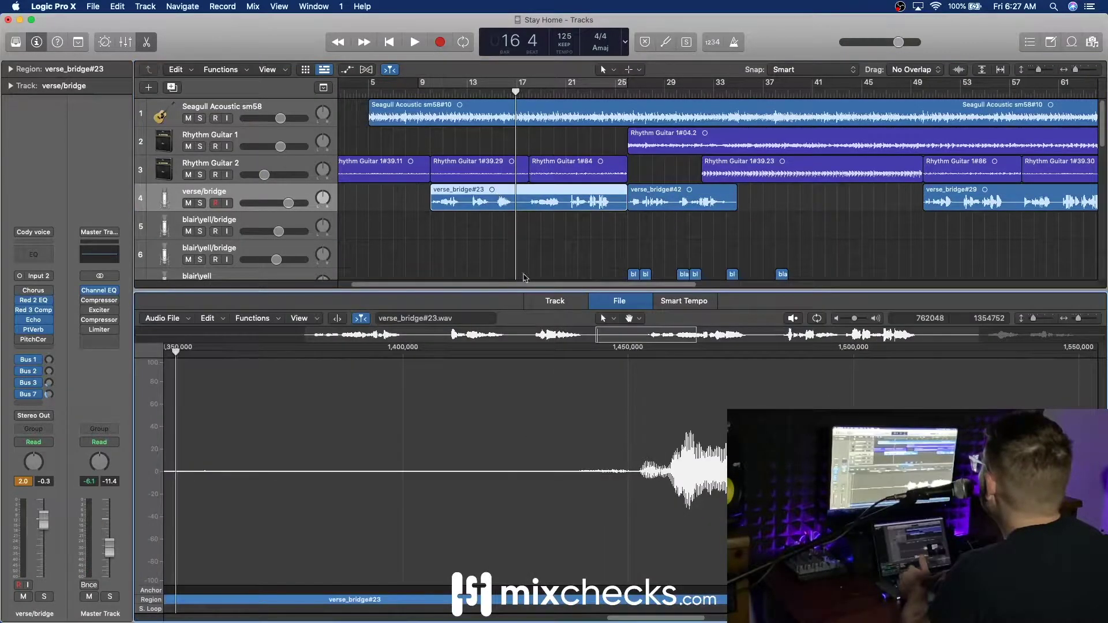
left_click(277, 319)
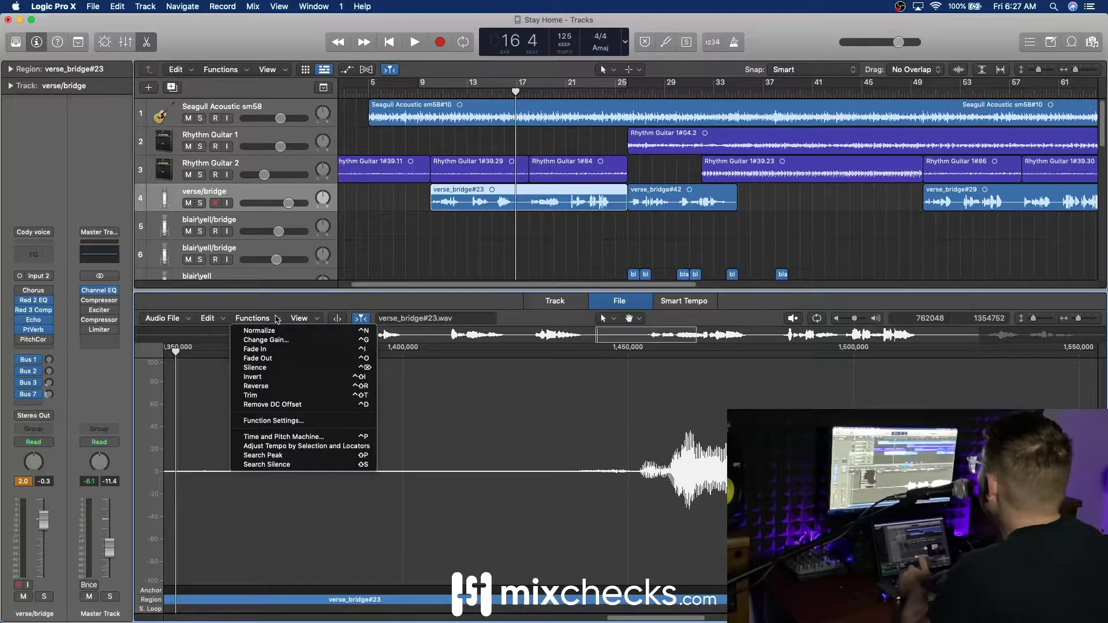
left_click(277, 345)
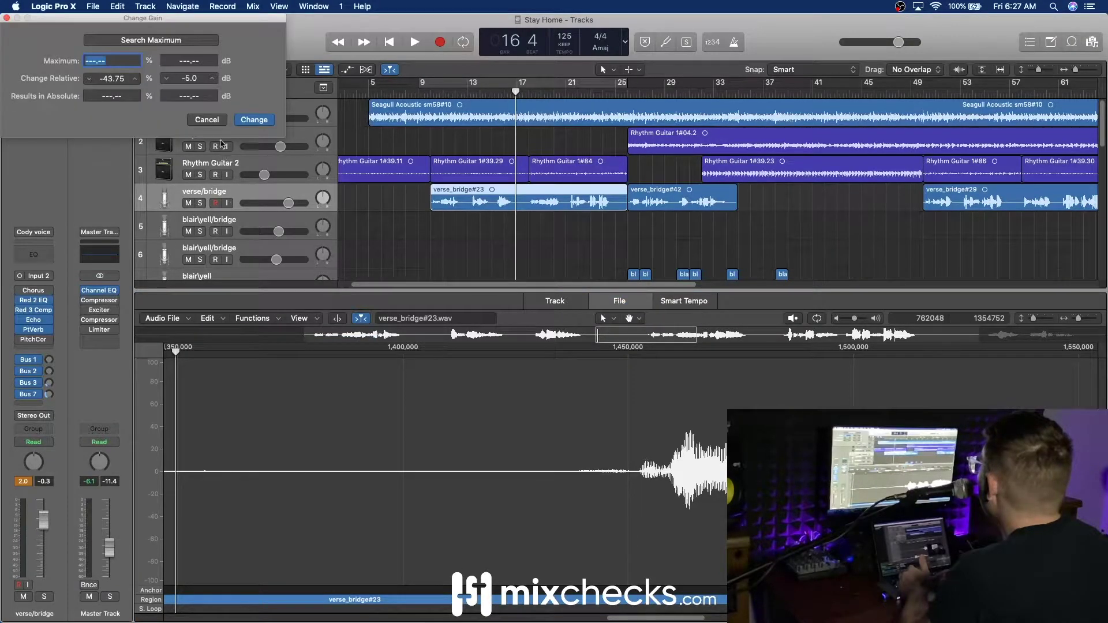
left_click(167, 79)
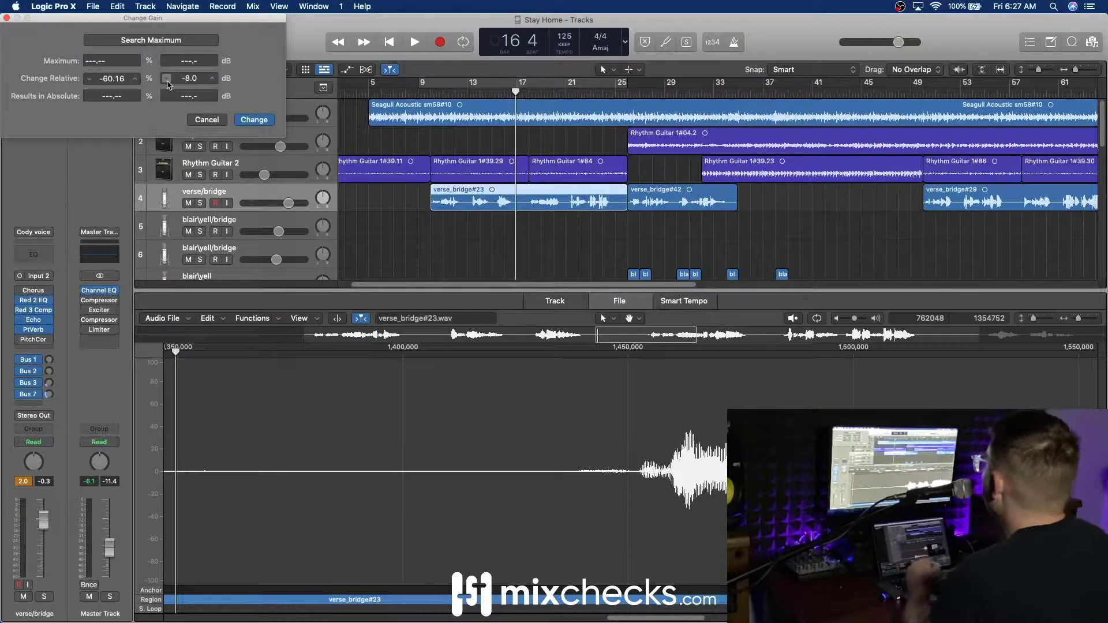
left_click(254, 120)
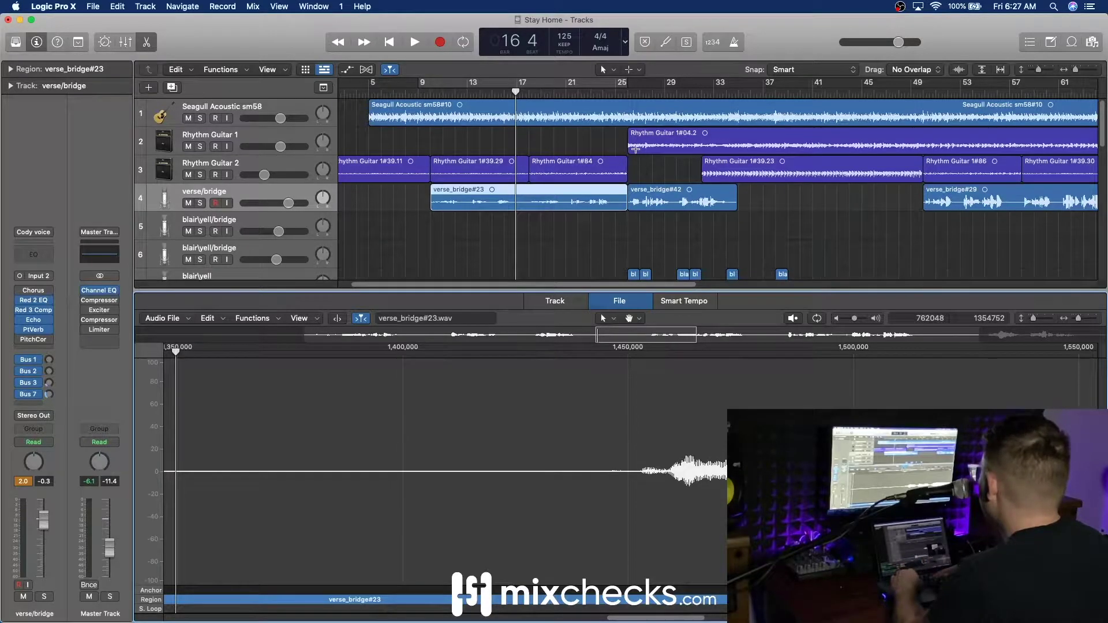
key("super+z")
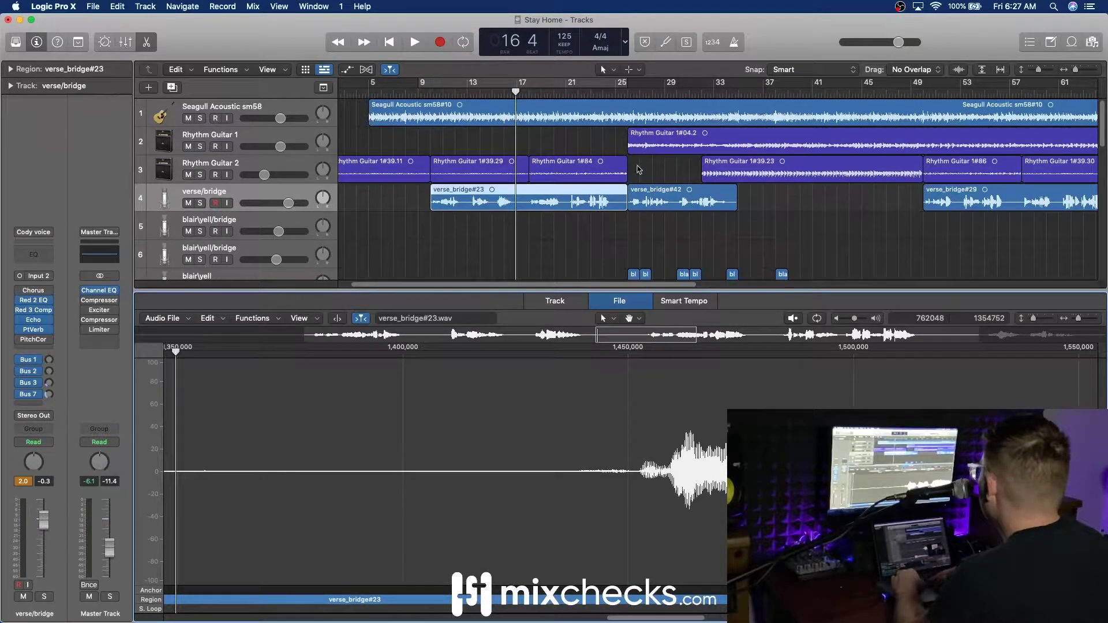
- Apply a relative gain change of -8.0 dB to the entire verse_bridge#23 audio file
left_click(245, 194)
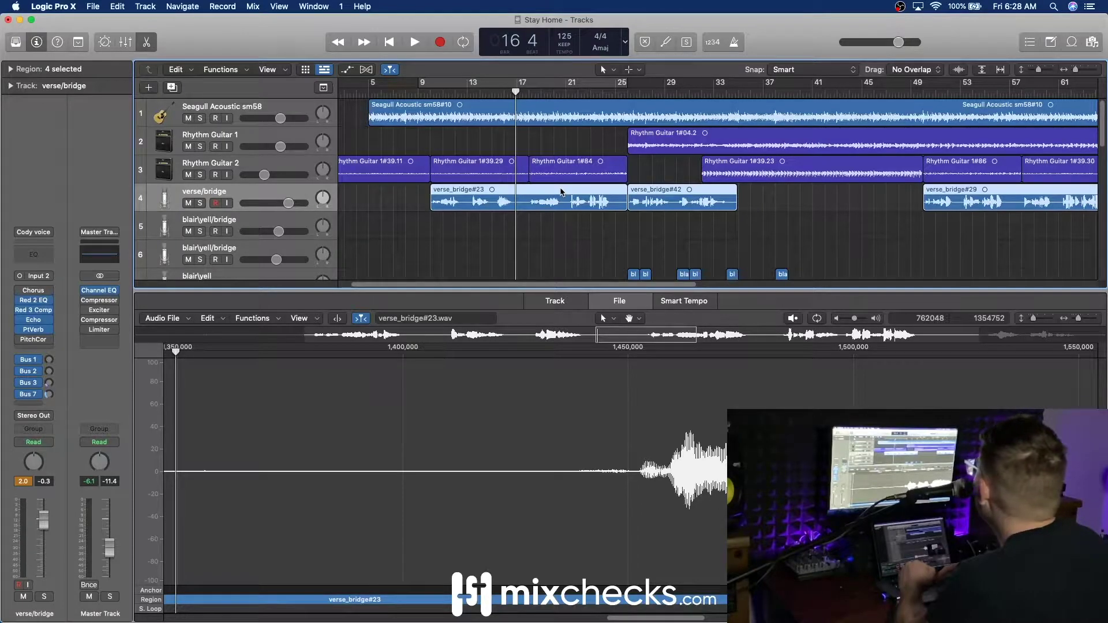
left_click(189, 320)
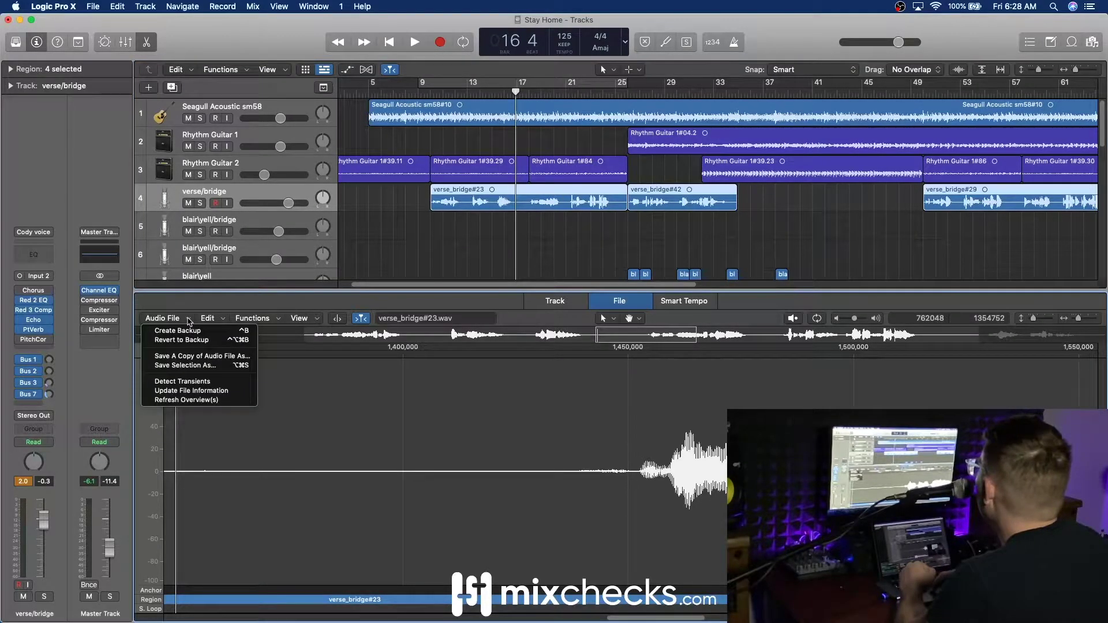
left_click(217, 321)
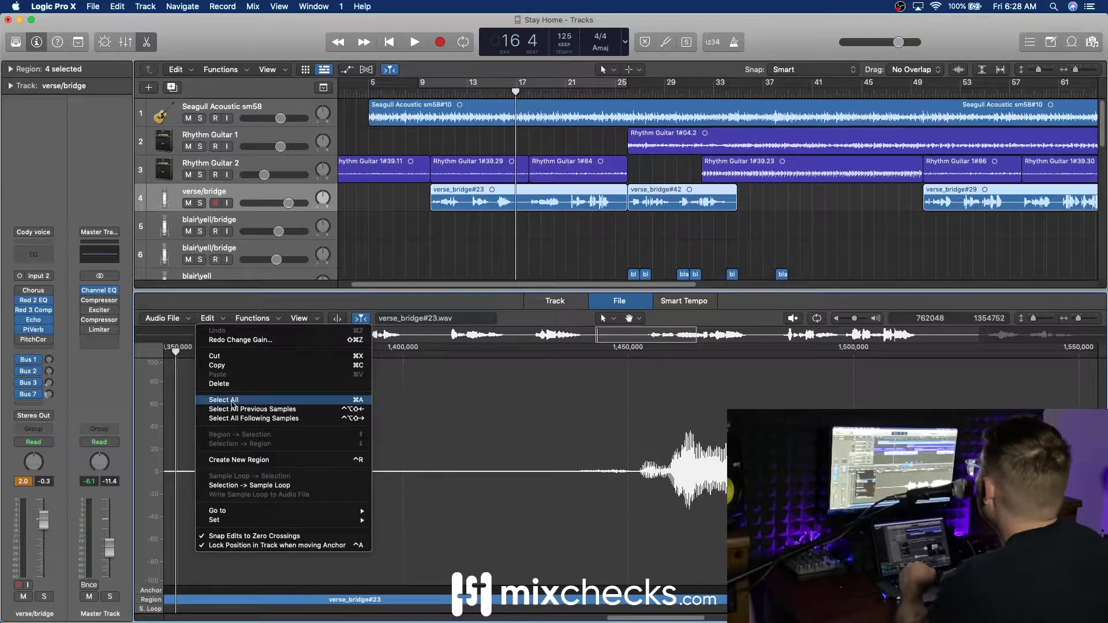
left_click(233, 403)
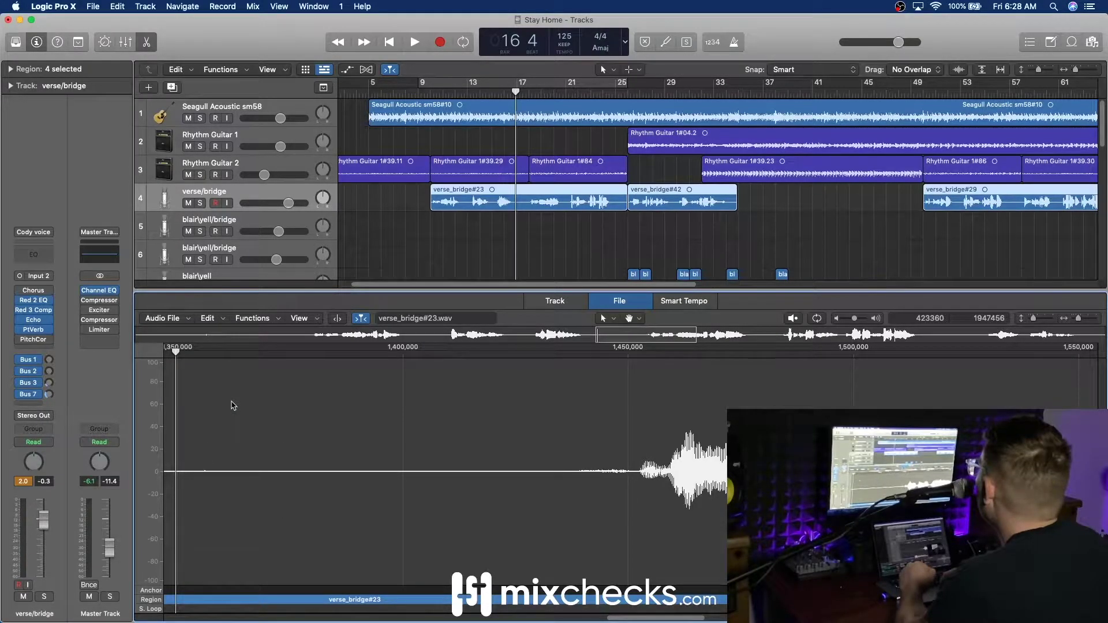
left_click(270, 324)
left_click(279, 344)
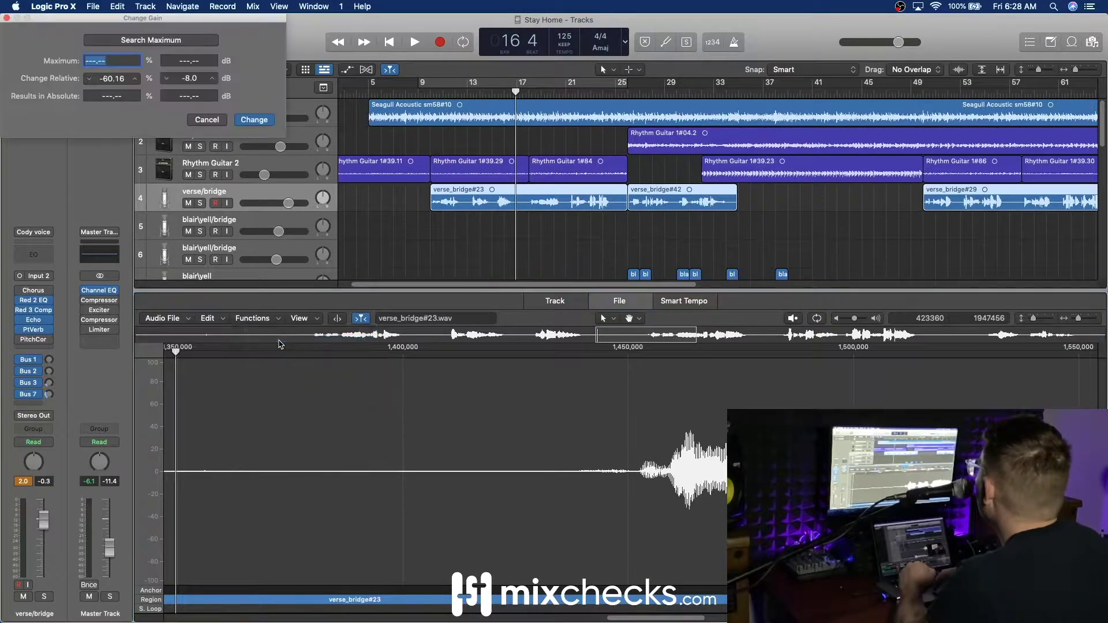
left_click(254, 120)
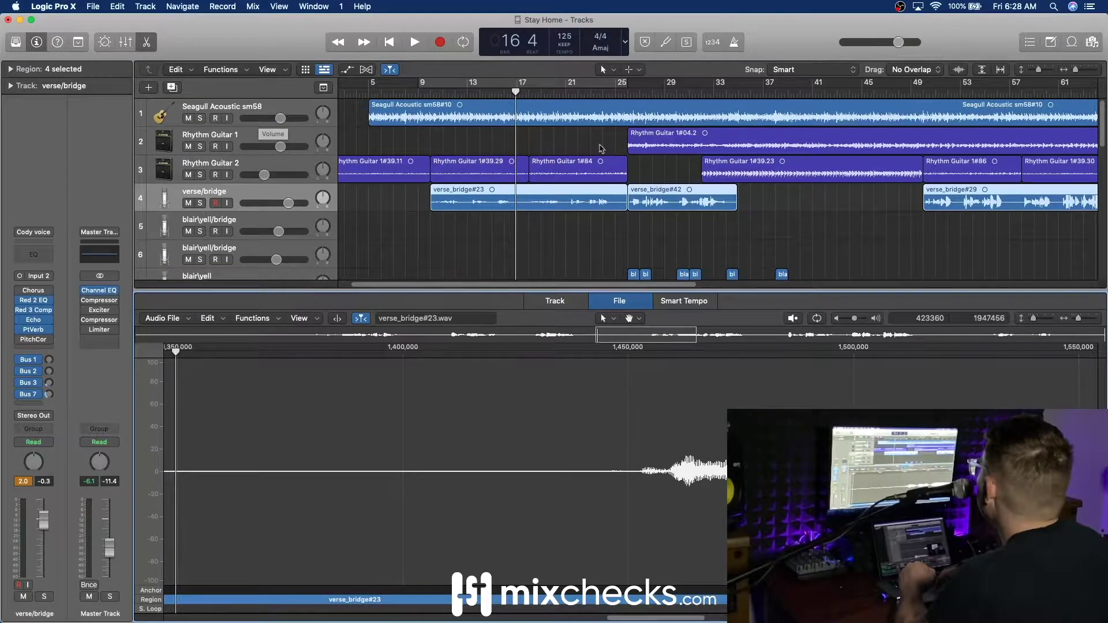
- Select the verse_bridge#42 region and apply a relative gain change of -8.0 dB to its audio file
left_click(781, 202)
left_click(705, 193)
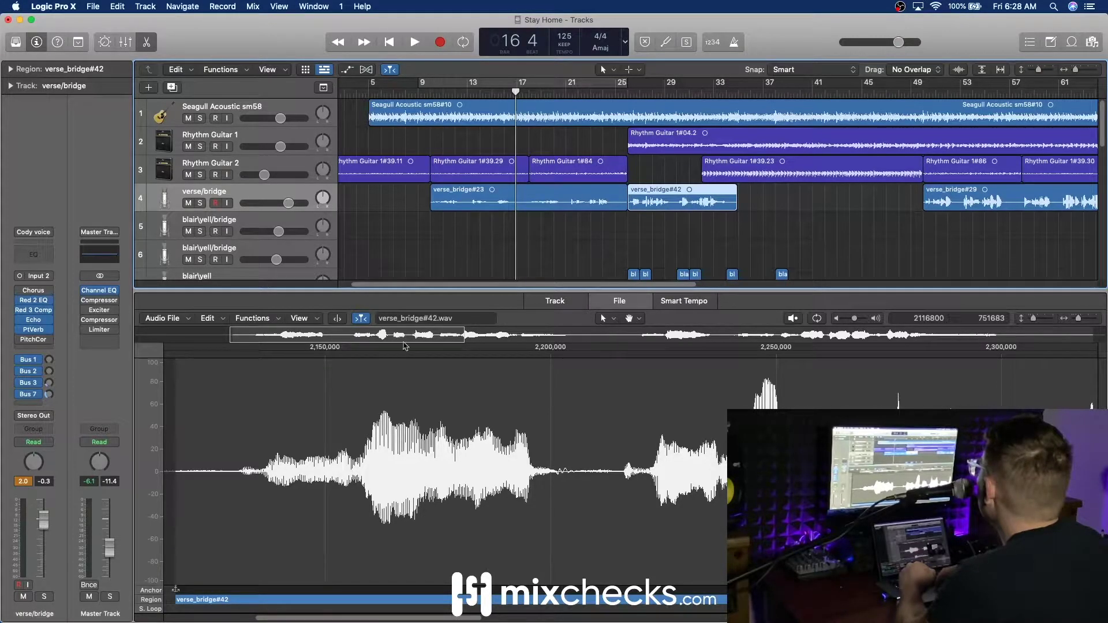
left_click(273, 323)
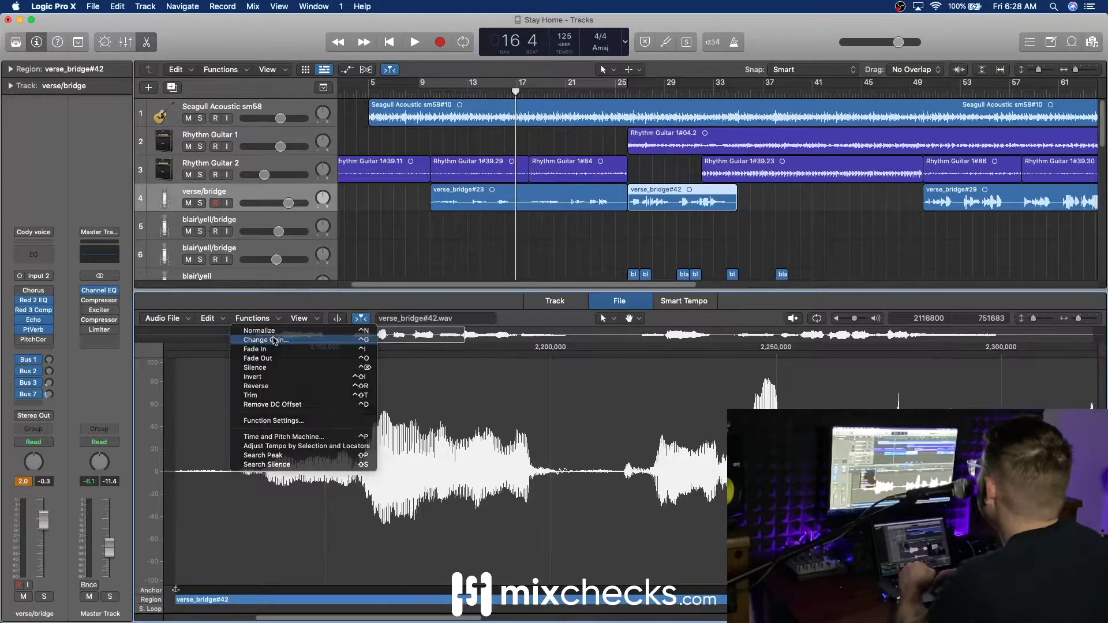
left_click(274, 340)
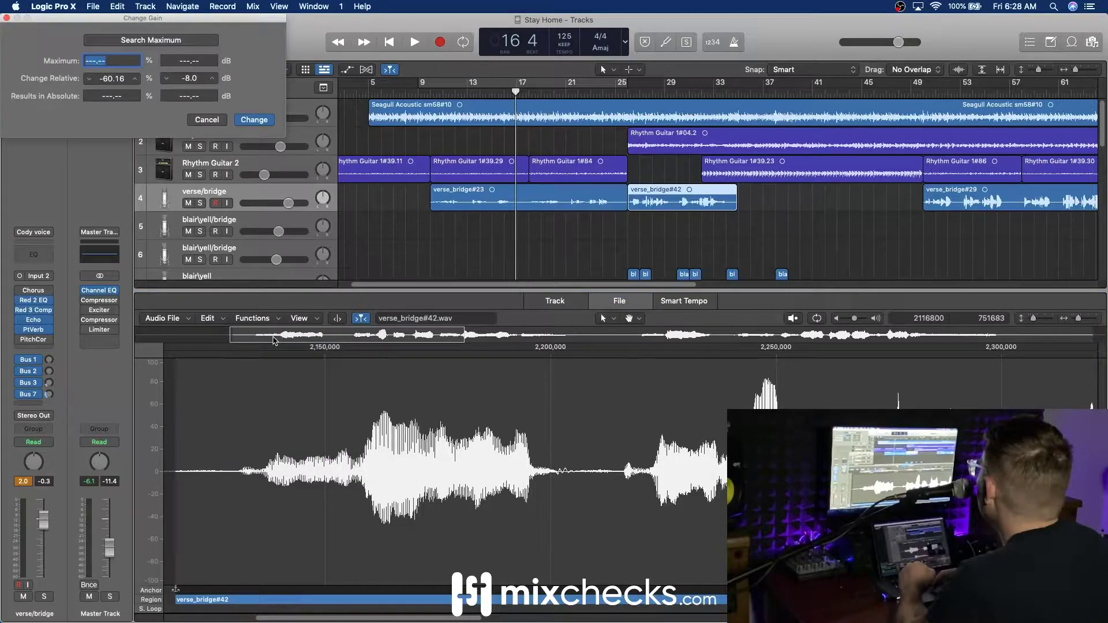
left_click(250, 120)
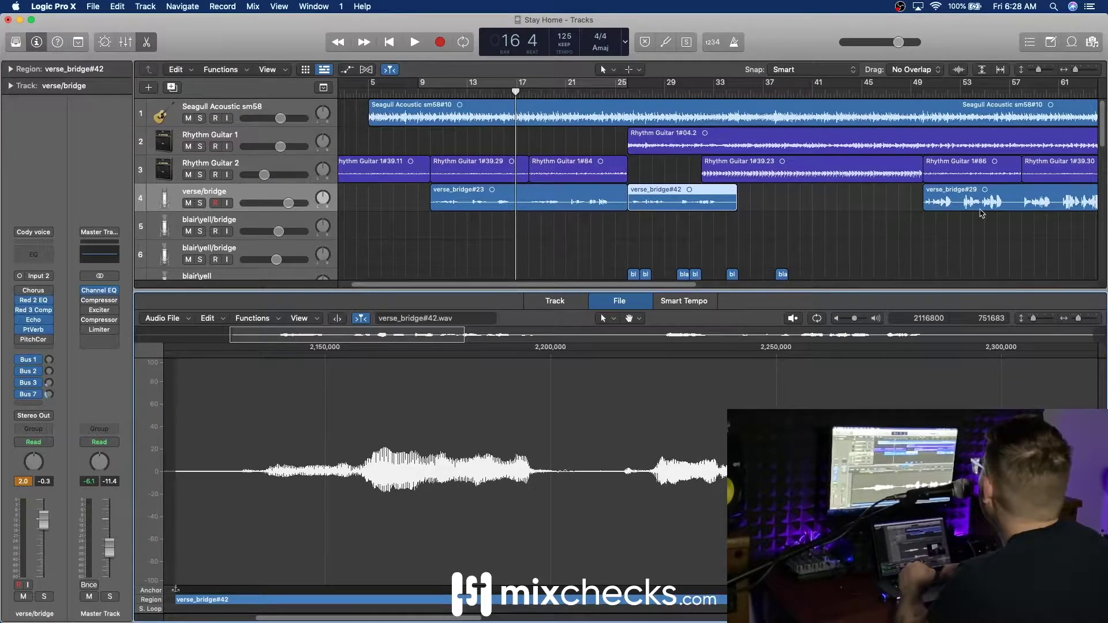
- Select the verse_bridge#29 region and apply a relative gain change of -8.0 dB to its audio file
scroll(981, 214, "right", 10)
left_click(714, 195)
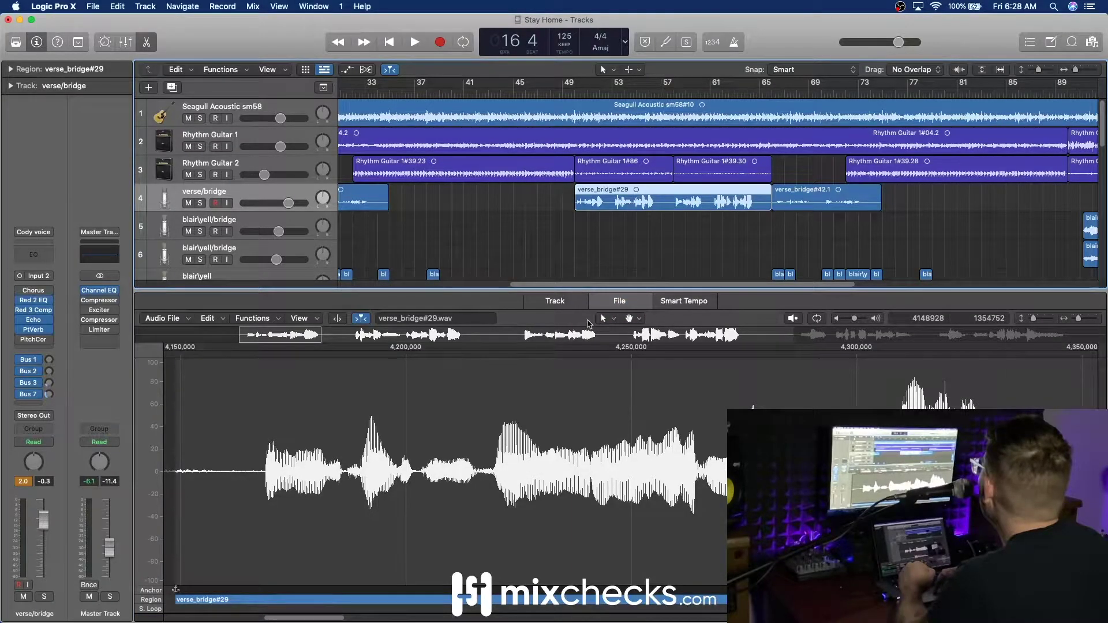
left_click(299, 319)
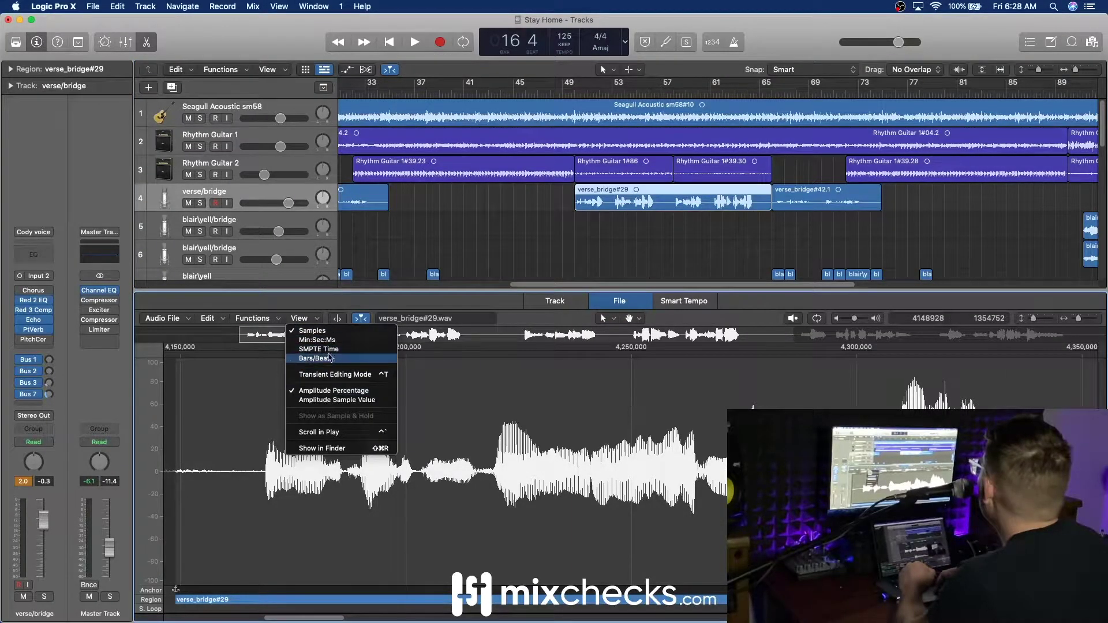
left_click(276, 321)
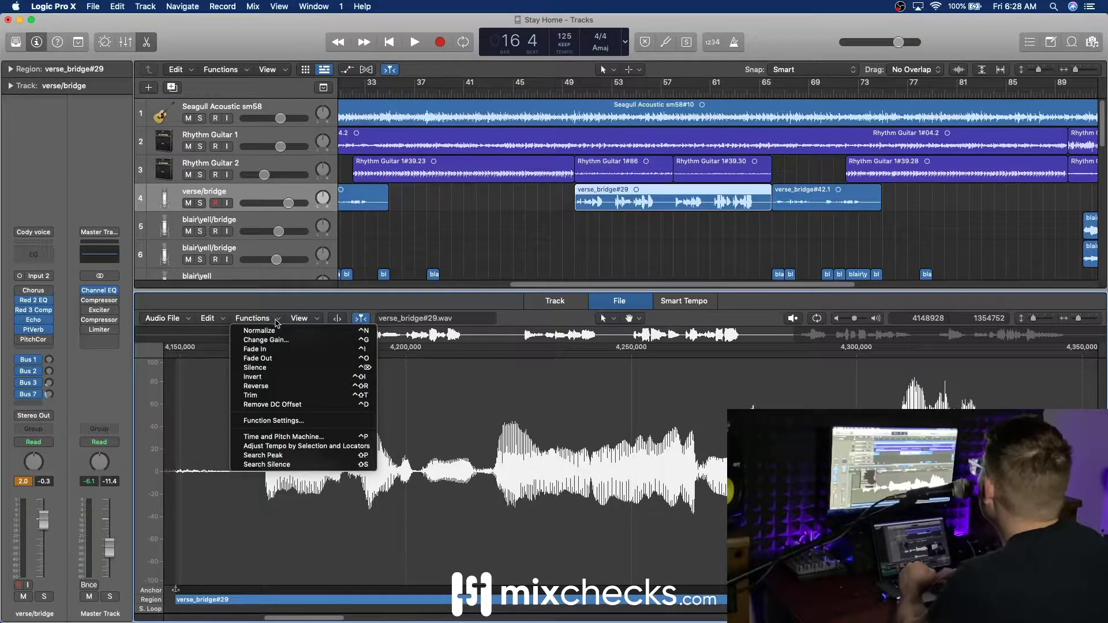
left_click(266, 340)
left_click(255, 119)
- Play from about bar 16 with the mixer shown to check the verse/bridge track's peak level
scroll(903, 199, "left", 10)
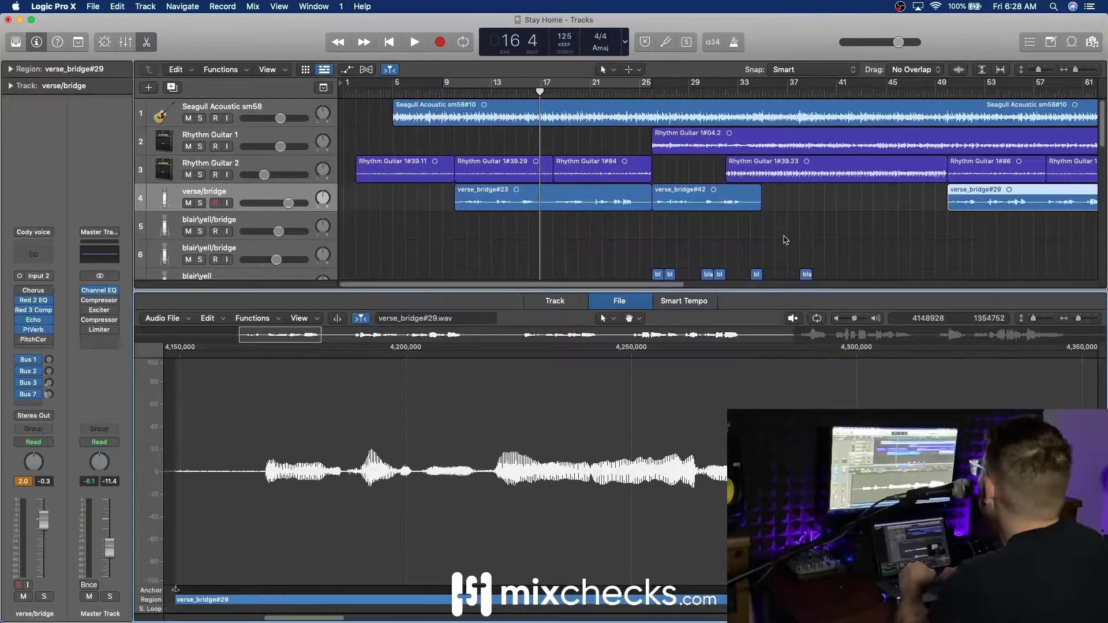
key("x")
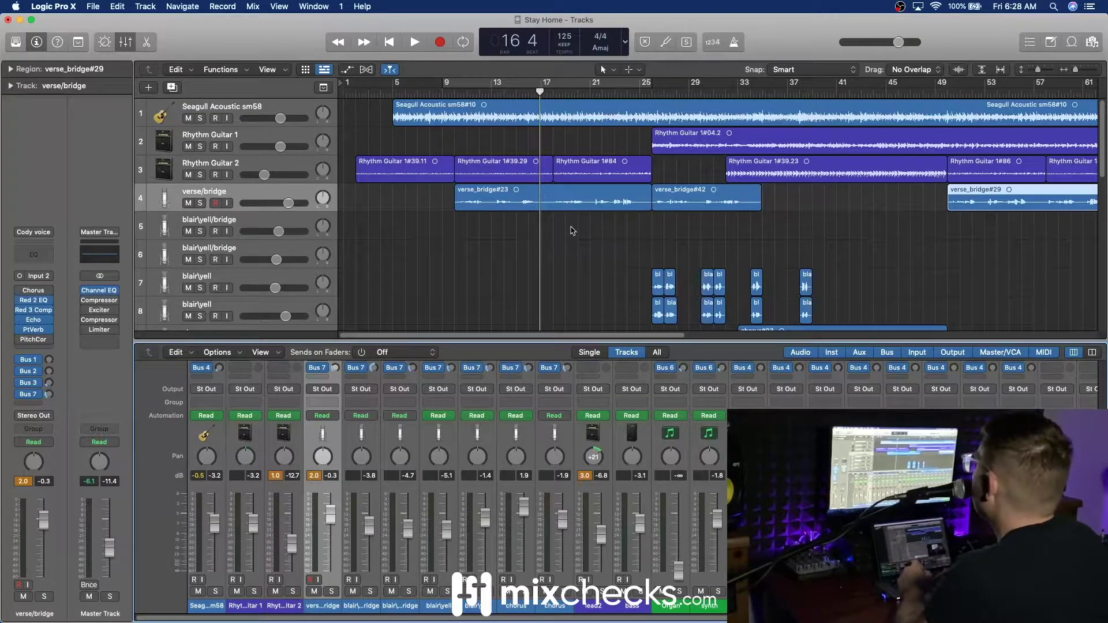
key("space")
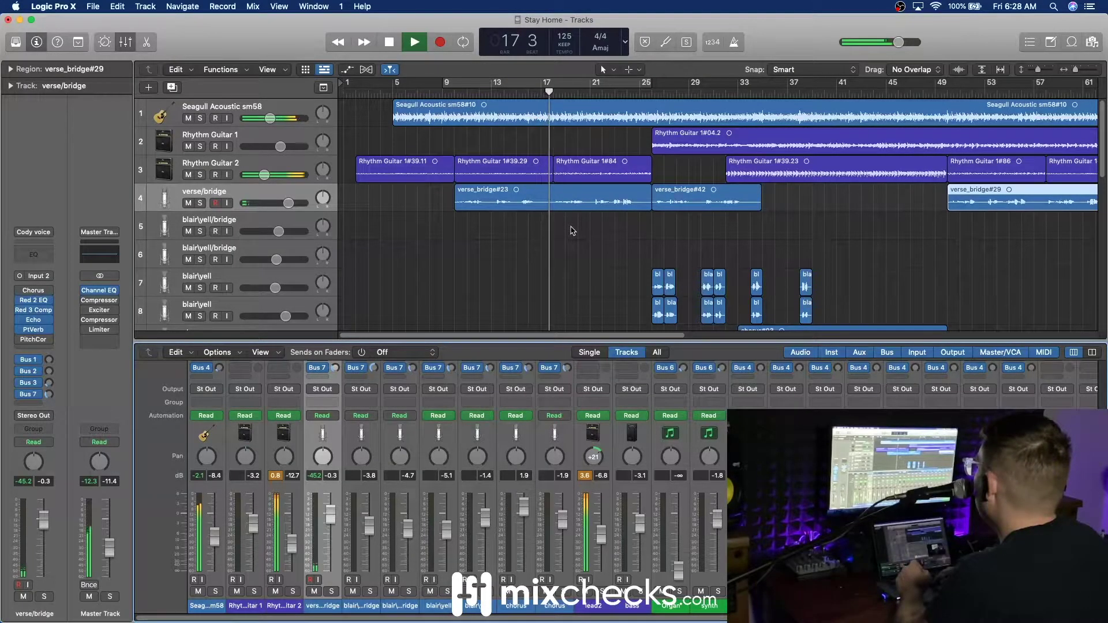
key("space")
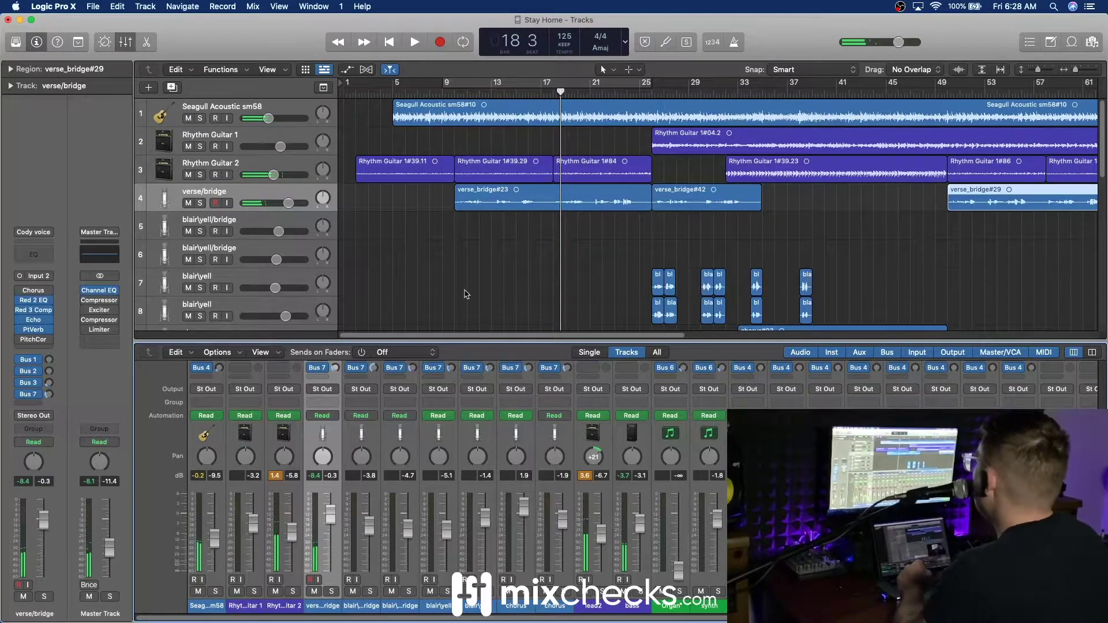
- Apply a relative gain change of -8.0 dB to the Rhythm Guitar 1#26.7 region on the lead2 track
scroll(466, 294, "down", 8)
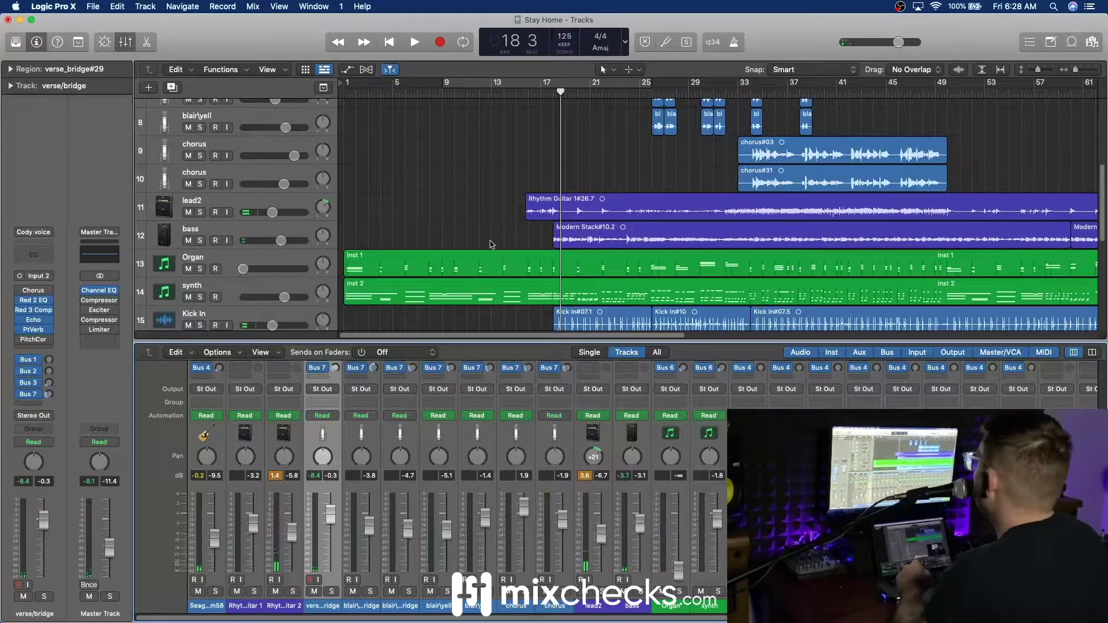
double_click(631, 207)
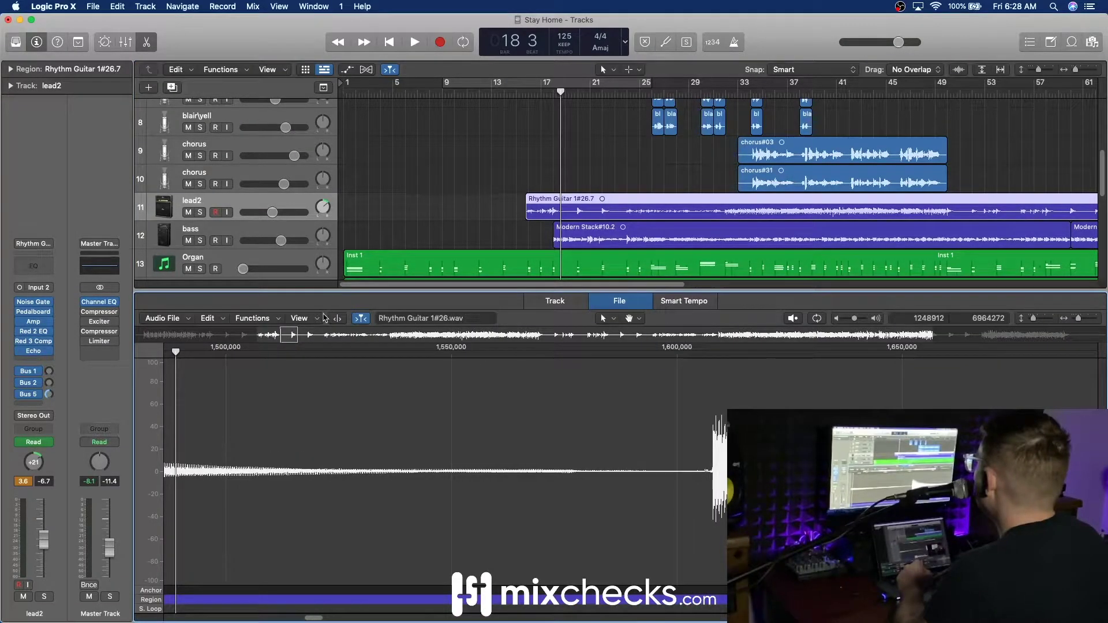
left_click(263, 319)
left_click(269, 342)
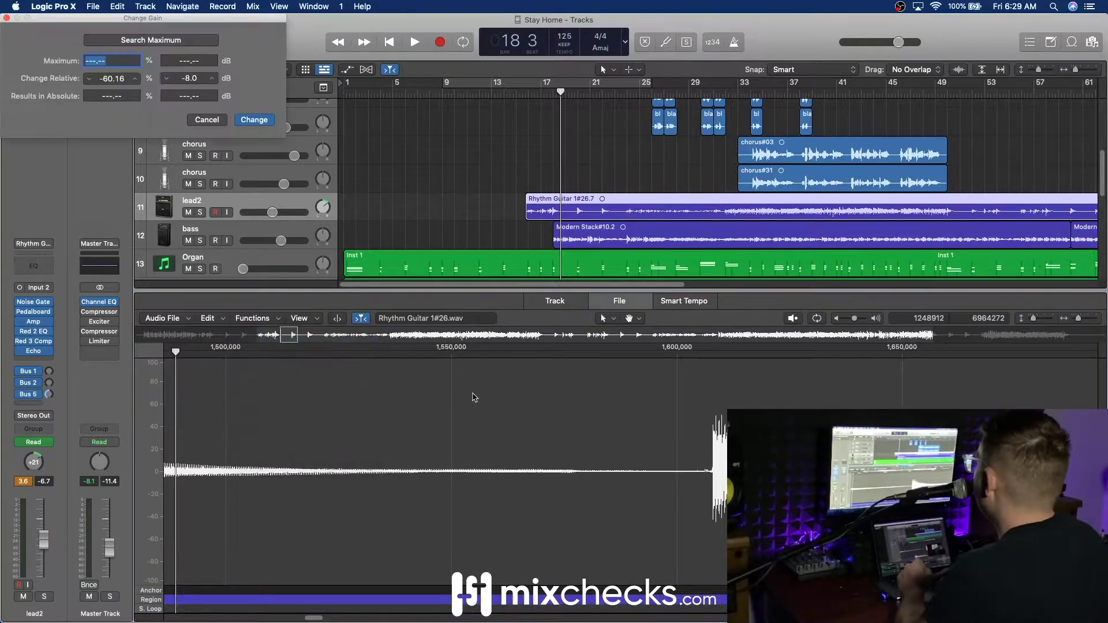
left_click(254, 119)
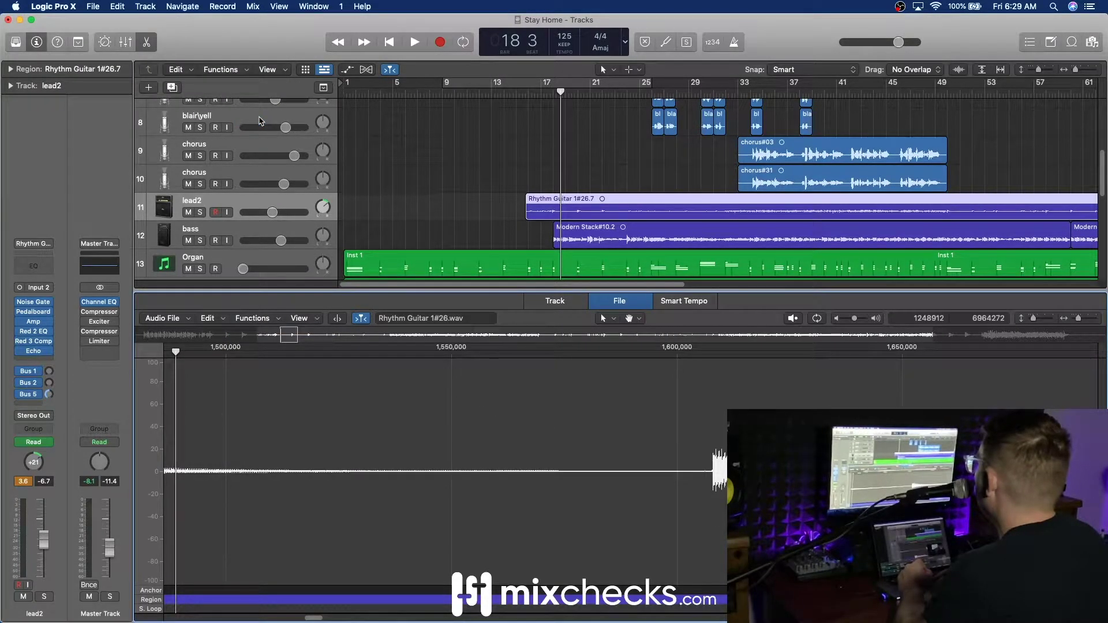
- Play from about bar 18 and show the mixer to check the lead2 track's peak level
key("space")
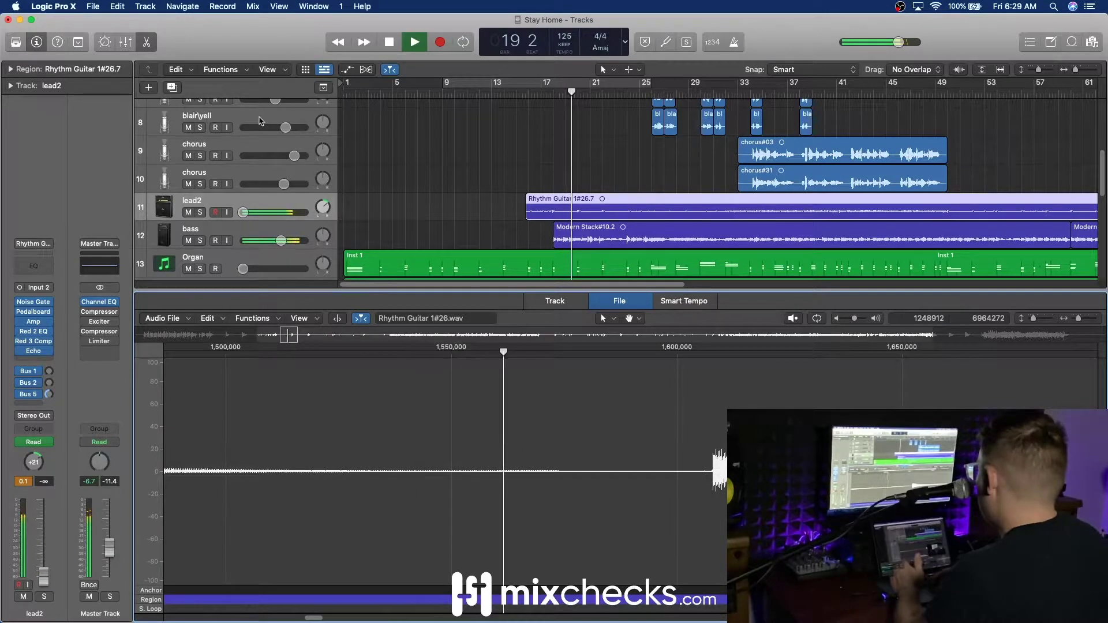
key("x")
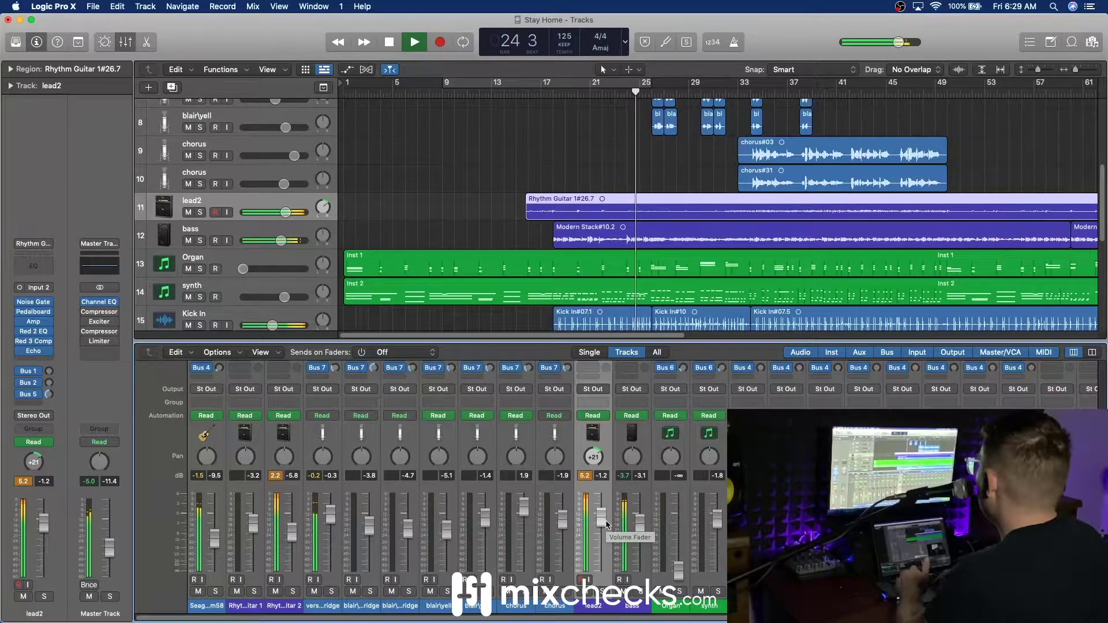
key("space")
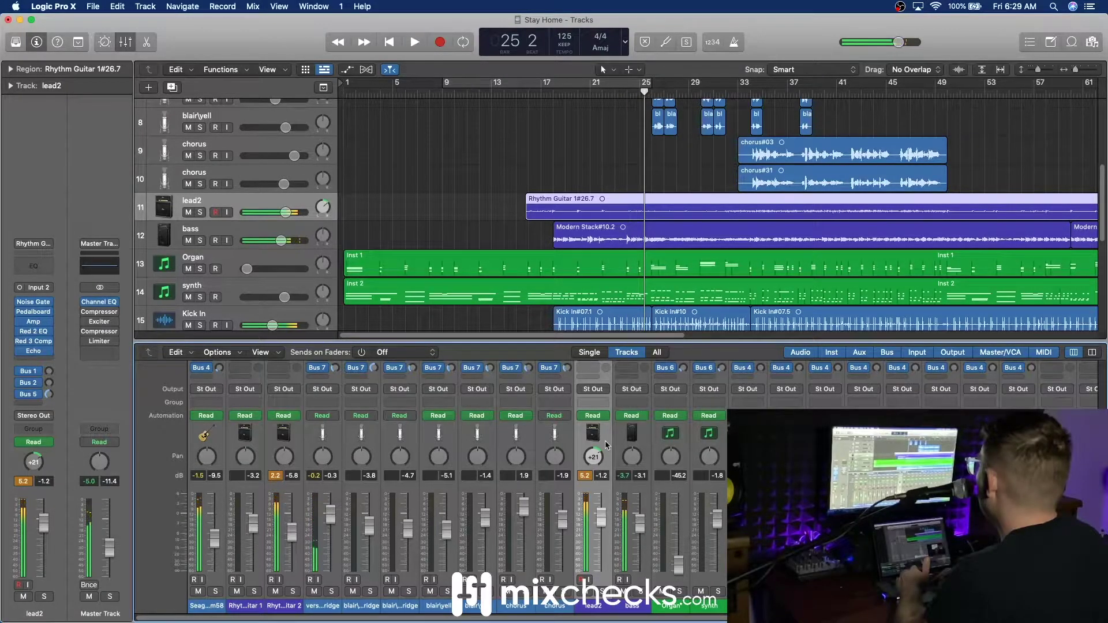
- Look over the mixer's insert effects and select all the track channel strips together, starting from Seagull Acoustic sm58
scroll(606, 445, "up", 5)
scroll(605, 445, "up", 1)
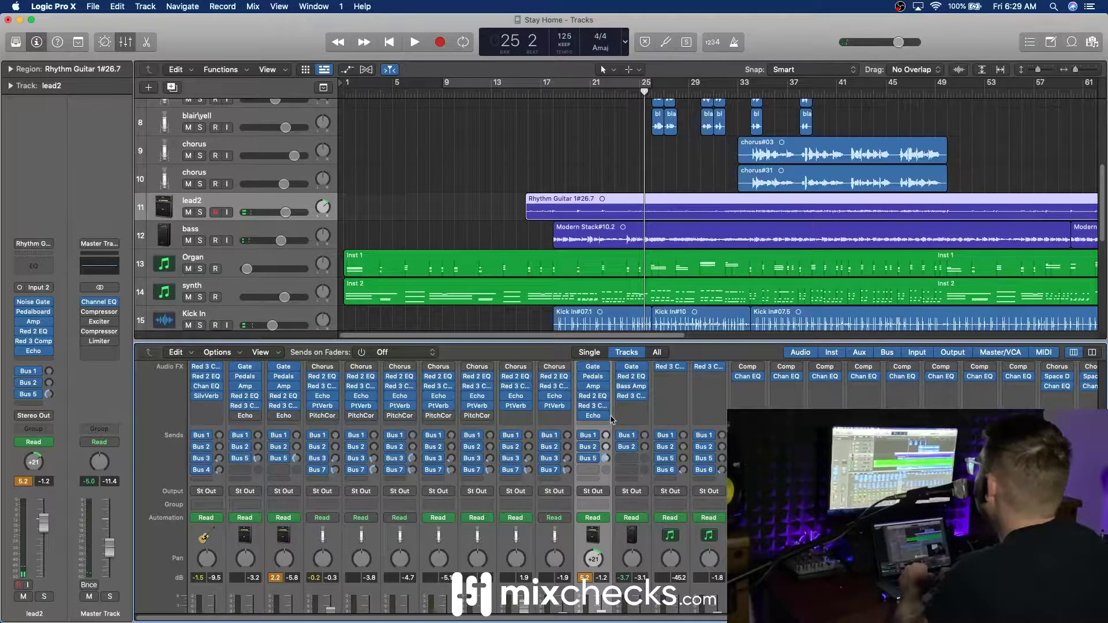
scroll(611, 419, "up", 4)
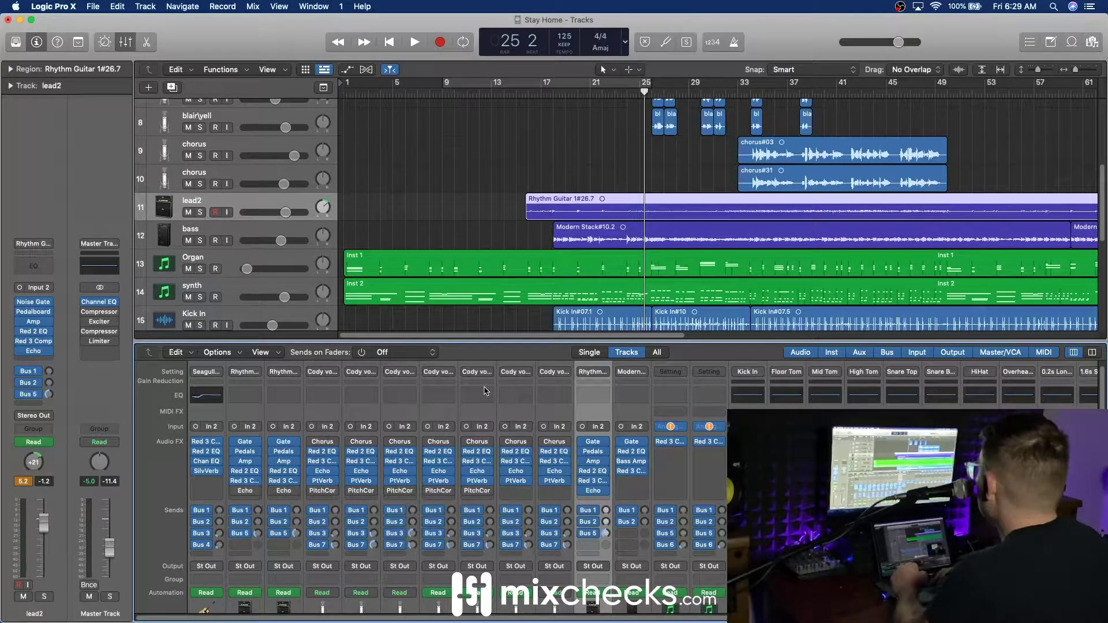
scroll(484, 391, "down", 3)
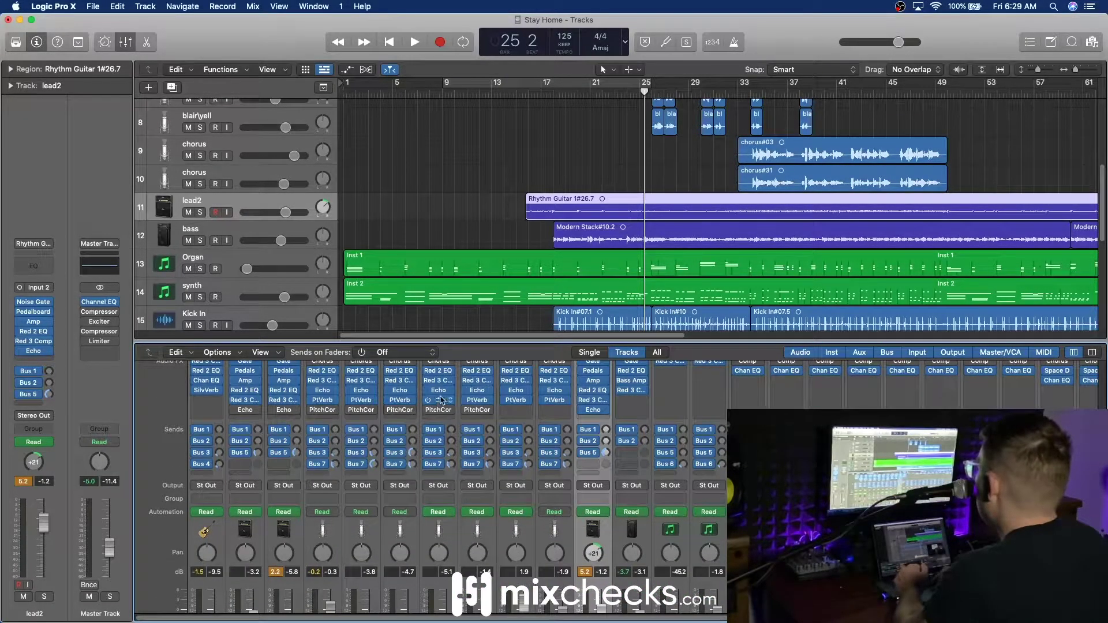
scroll(269, 454, "down", 1)
scroll(269, 454, "down", 3)
left_click_drag(205, 606, 1001, 606)
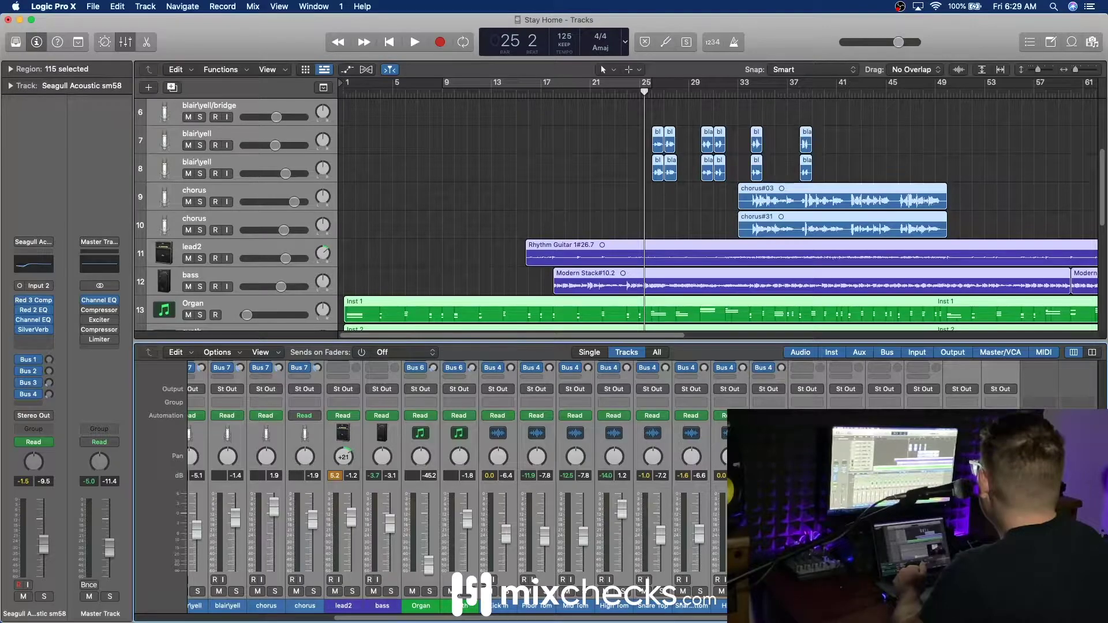
scroll(450, 491, "up", 7)
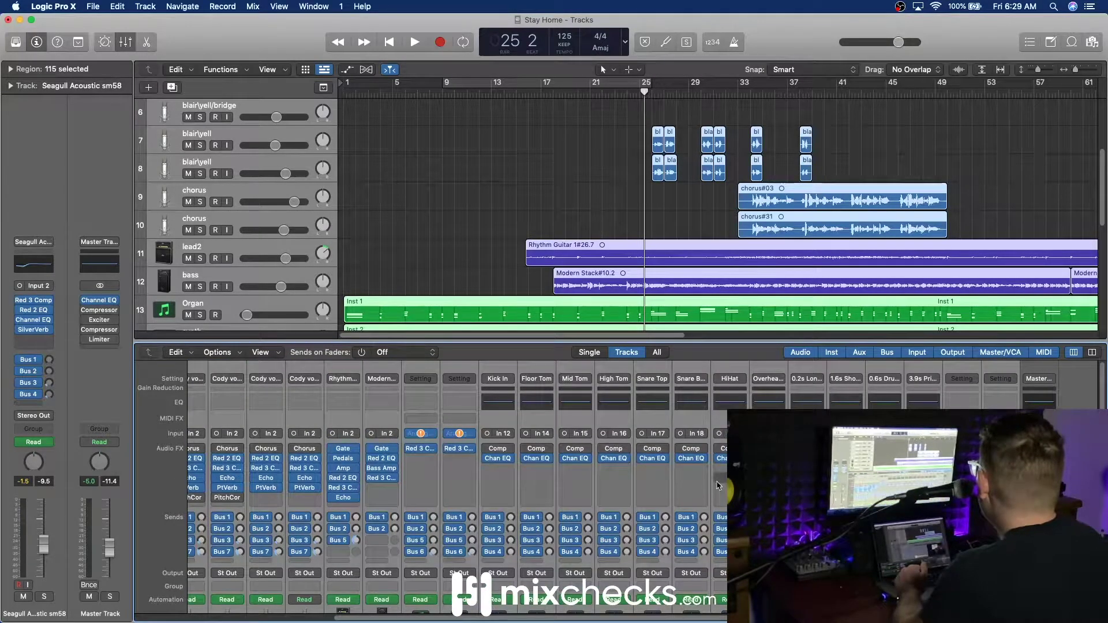
scroll(718, 486, "left", 10)
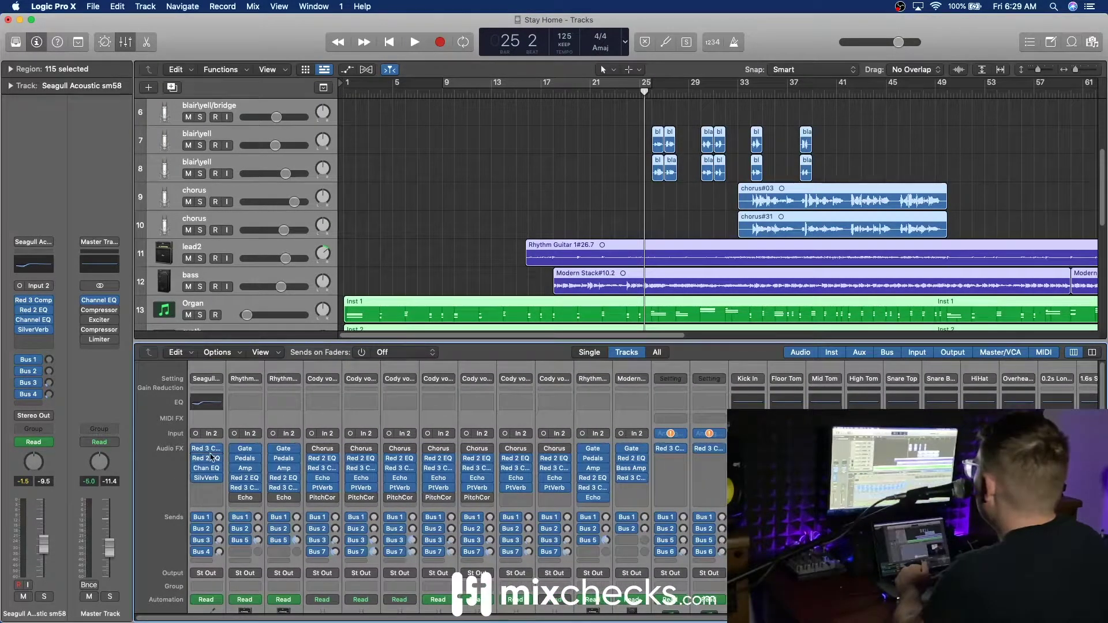
- Remove the plug-ins in the selected channel strips' first four insert slots, including Seagull Acoustic's Red 3 Compressor, Red 2 EQ, Channel EQ and SilverVerb
left_click(219, 455)
left_click(245, 386)
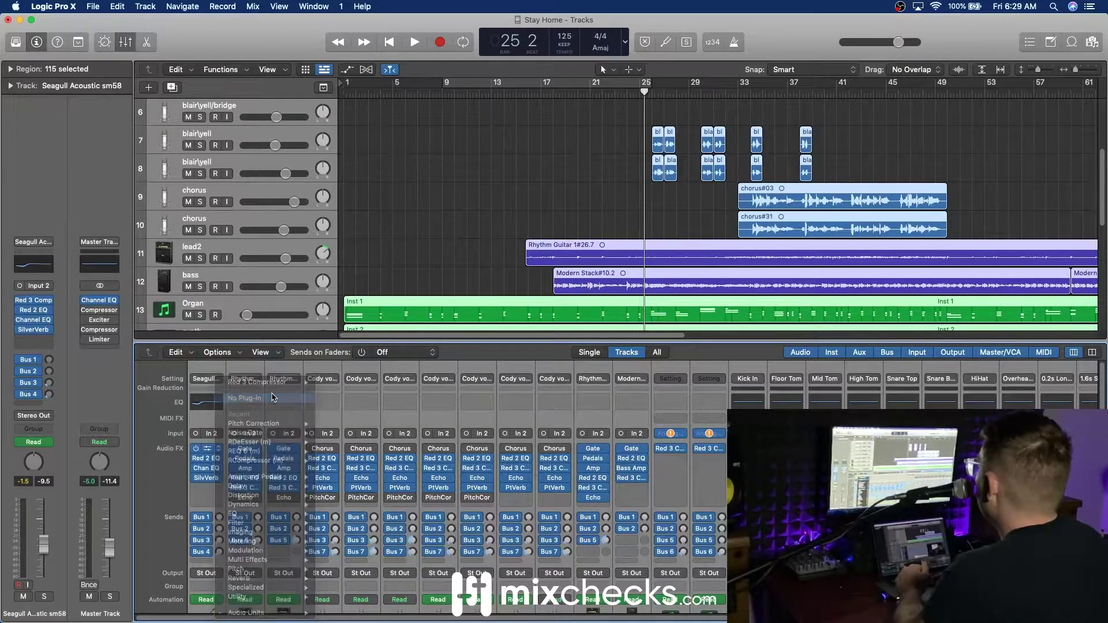
left_click(228, 468)
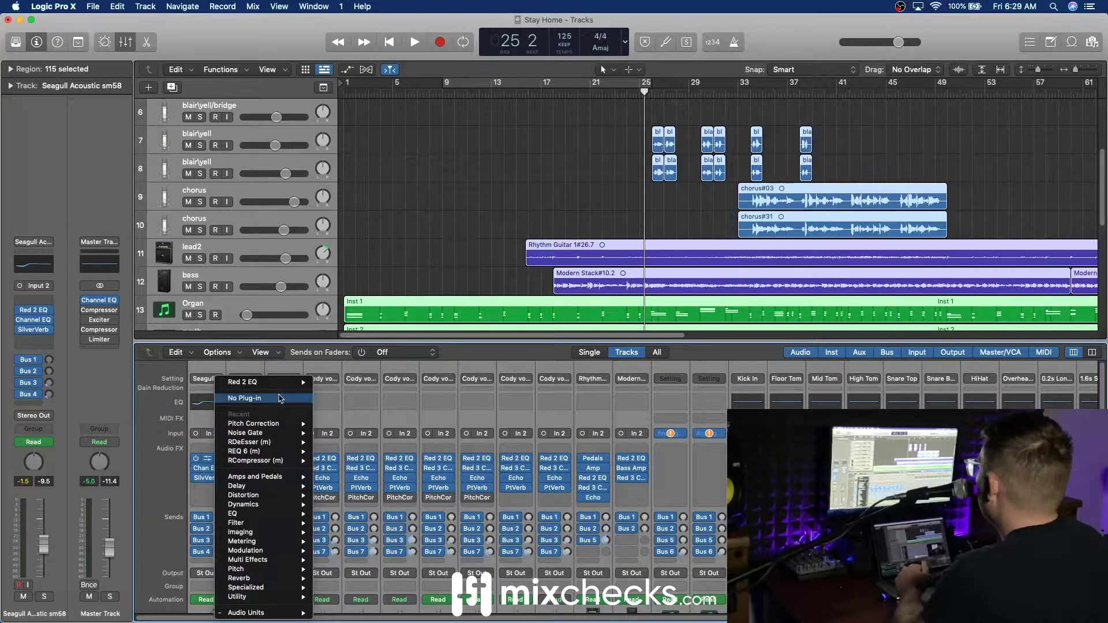
left_click(245, 385)
left_click(219, 469)
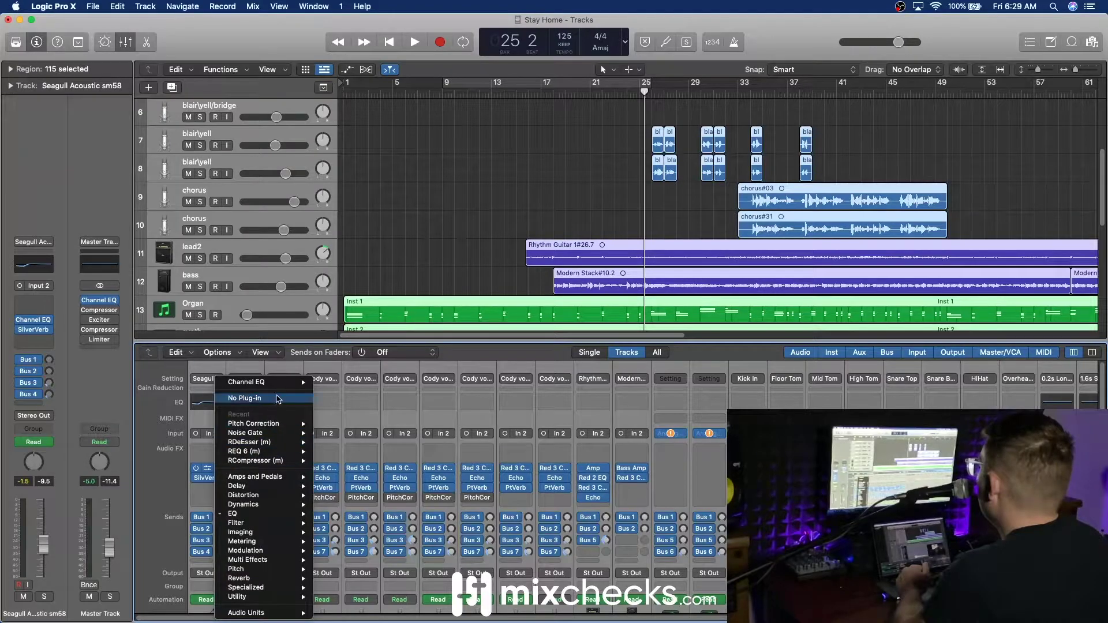
left_click(245, 386)
left_click(218, 479)
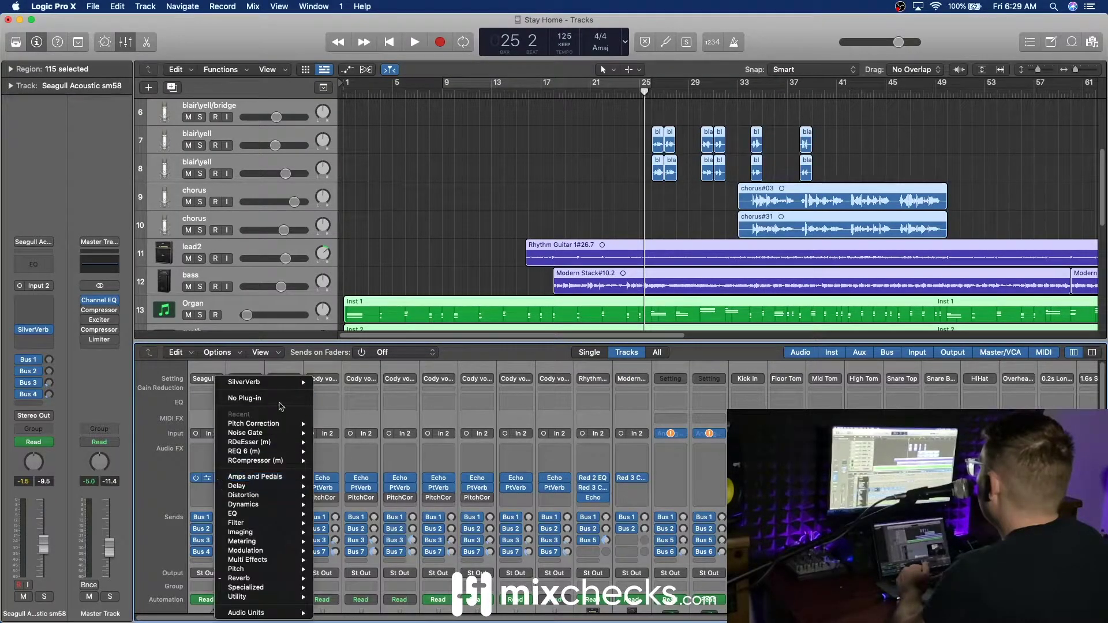
left_click(245, 385)
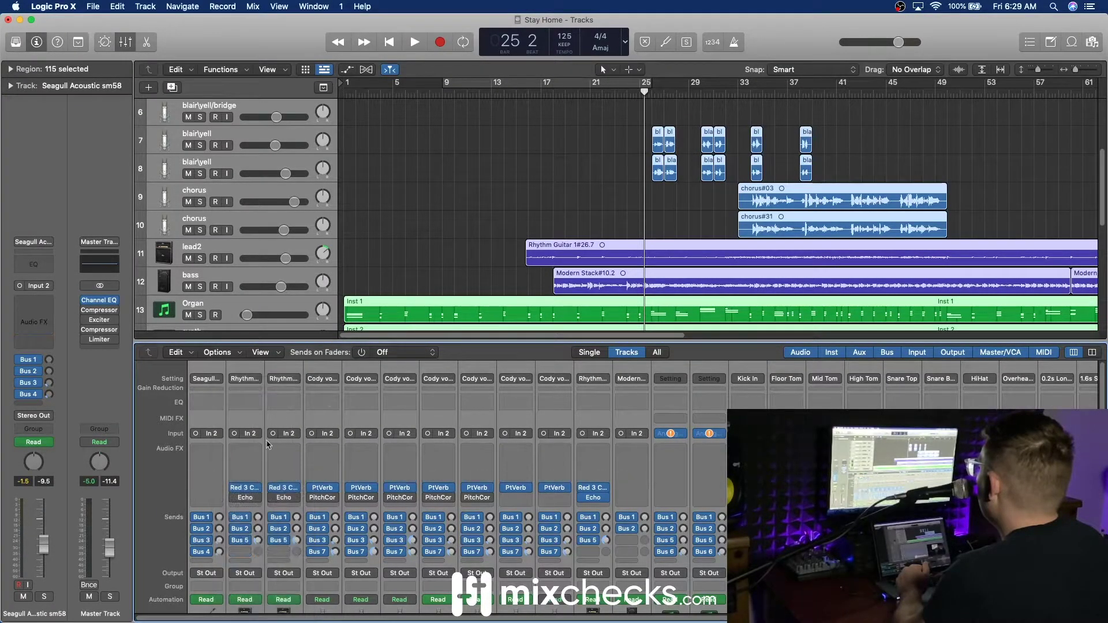
- Remove the plug-ins in the selected channel strips' last two insert slots, including Red 3 Compressor, PtVerb, Echo and Pitch Correction
left_click(257, 489)
left_click(320, 399)
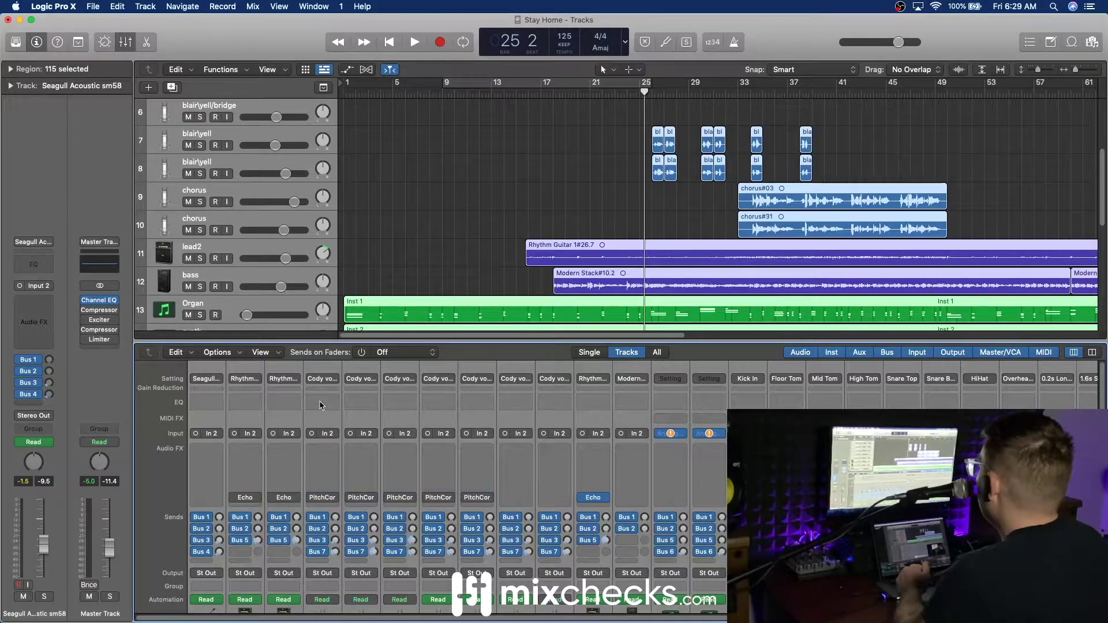
left_click(258, 498)
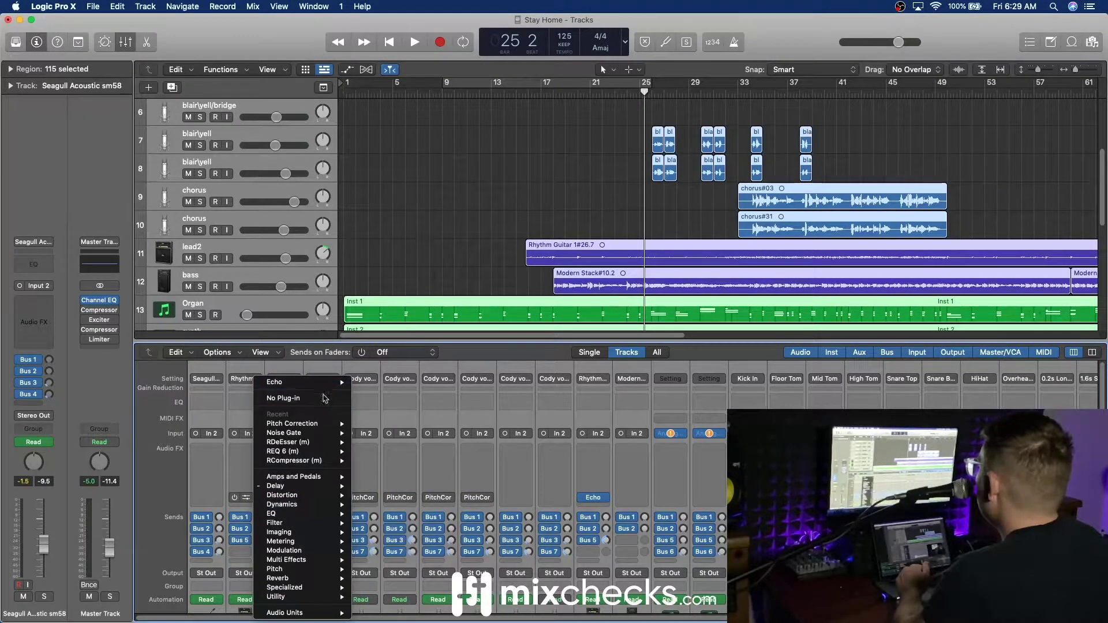
left_click(312, 398)
- Remove the Bus 1 send from all the selected channel strips
left_click(212, 509)
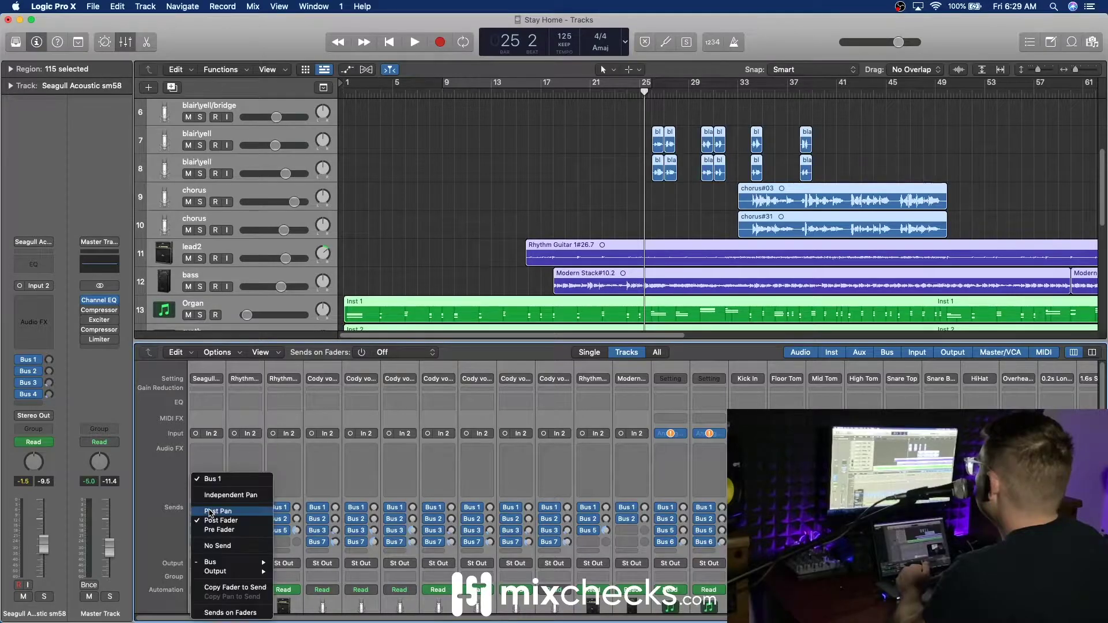
left_click(246, 545)
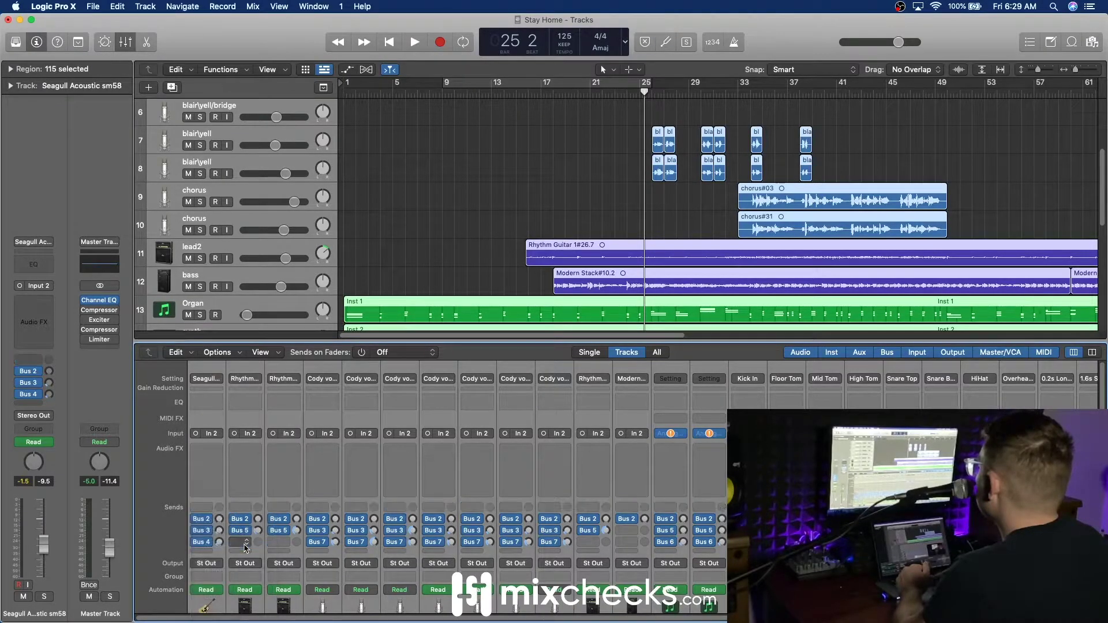
left_click(209, 520)
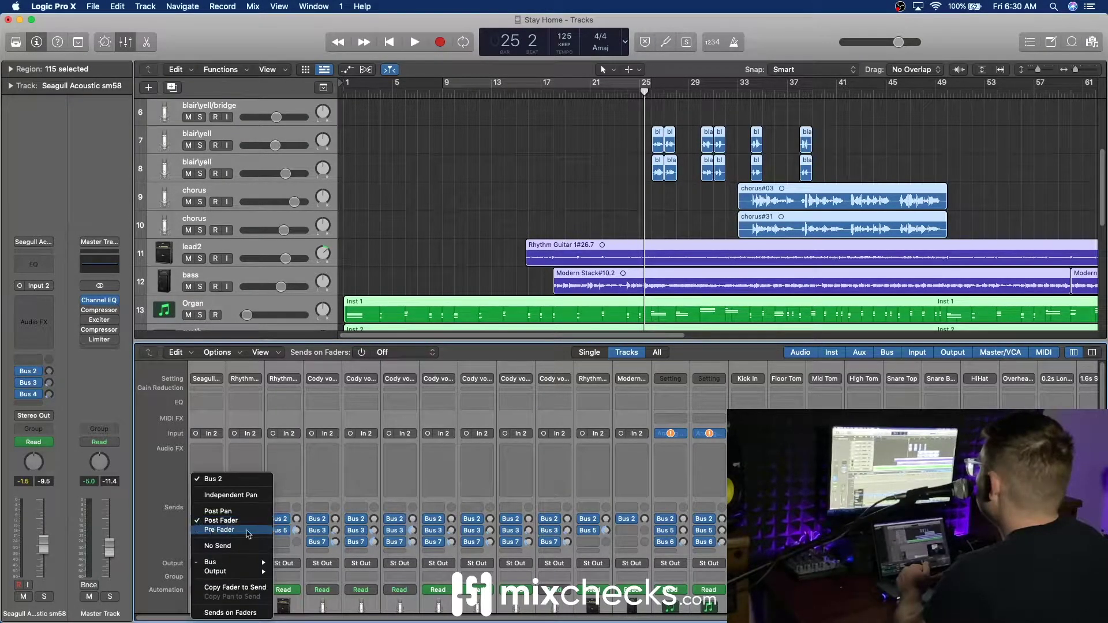
left_click(537, 528)
- Delete the aux channel strips between Overheads and the Master in the mixer, including those assigned to tracks
scroll(537, 528, "right", 1)
scroll(537, 528, "down", 5)
scroll(536, 528, "right", 3)
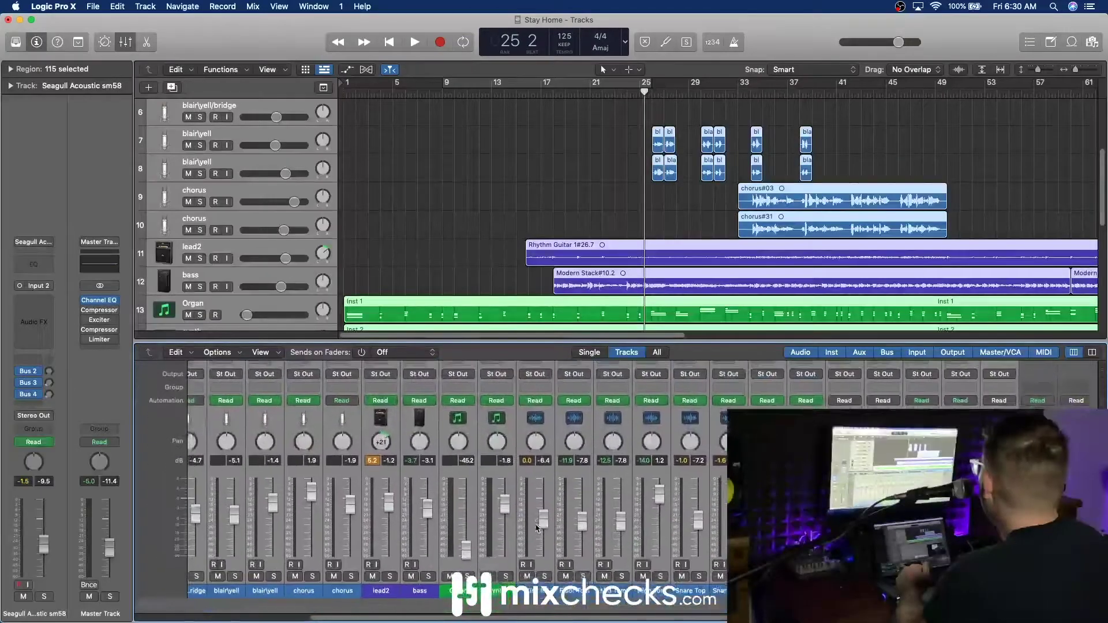
scroll(536, 528, "up", 2)
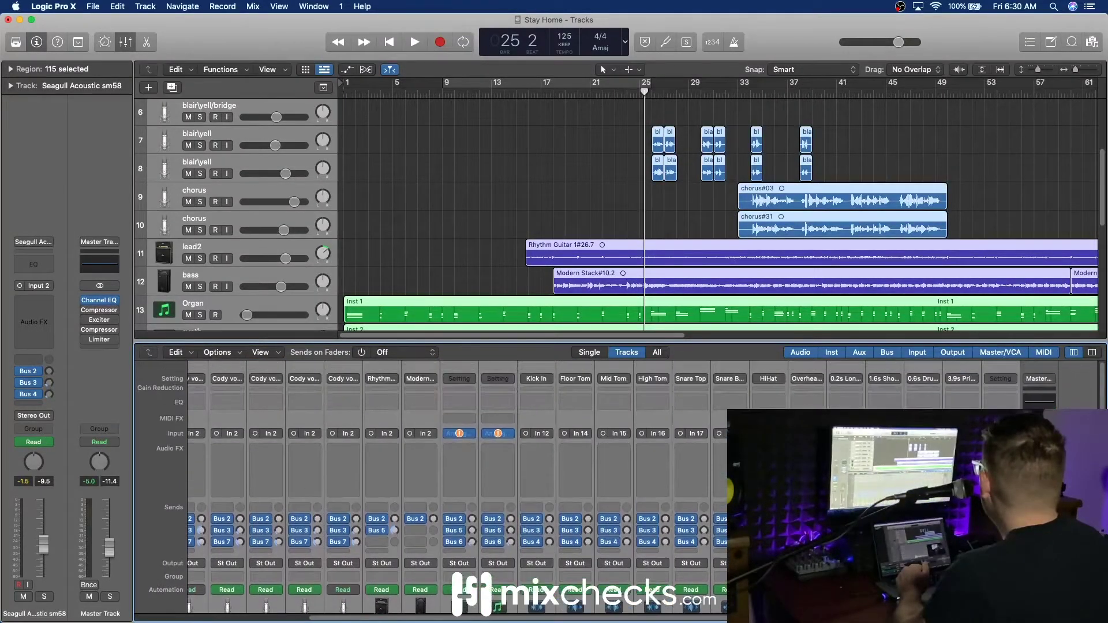
scroll(536, 528, "down", 2)
left_click(884, 602)
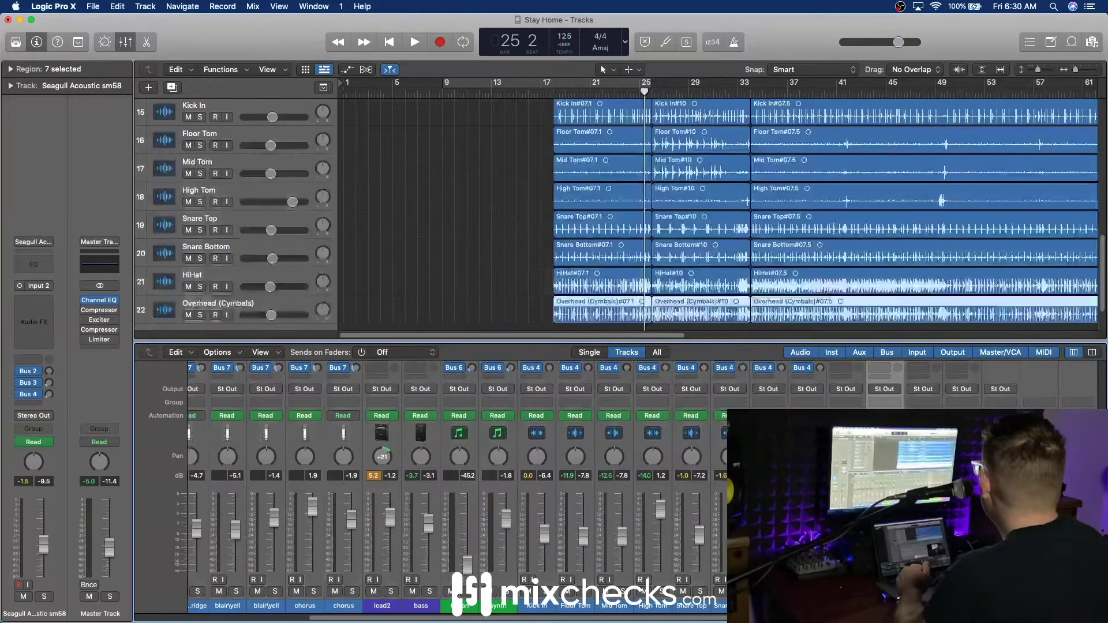
left_click_drag(846, 602, 1039, 602)
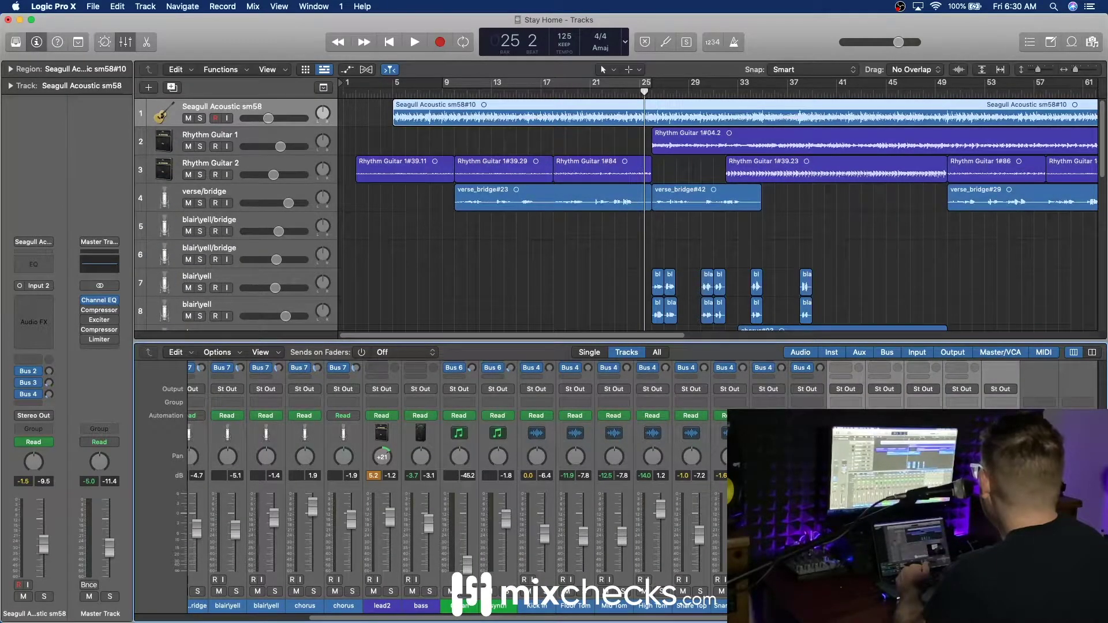
key("Delete")
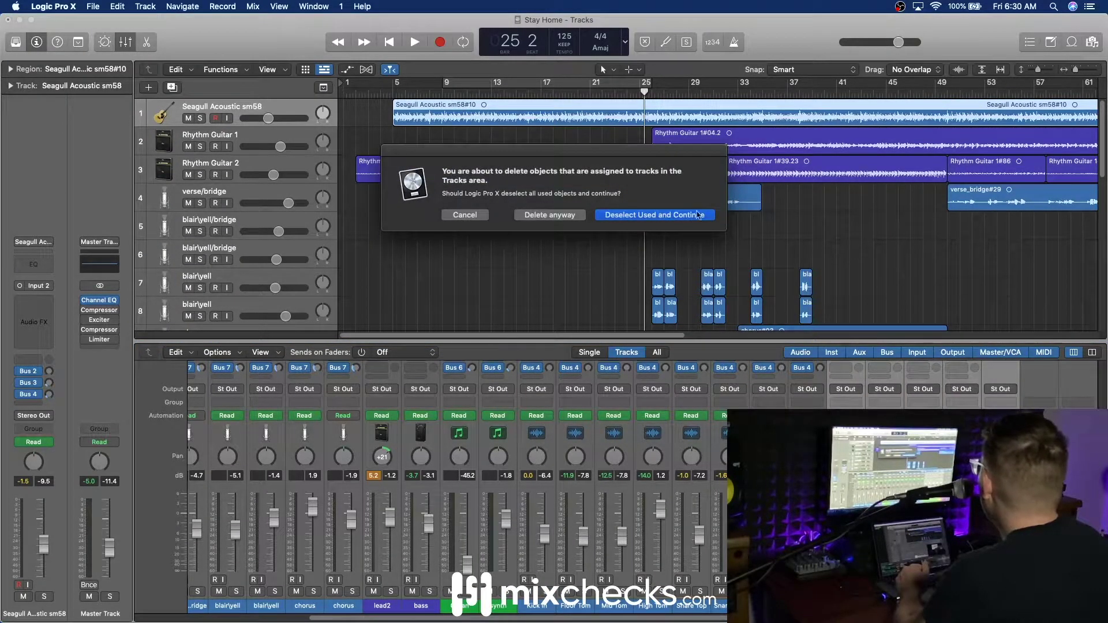
left_click(565, 216)
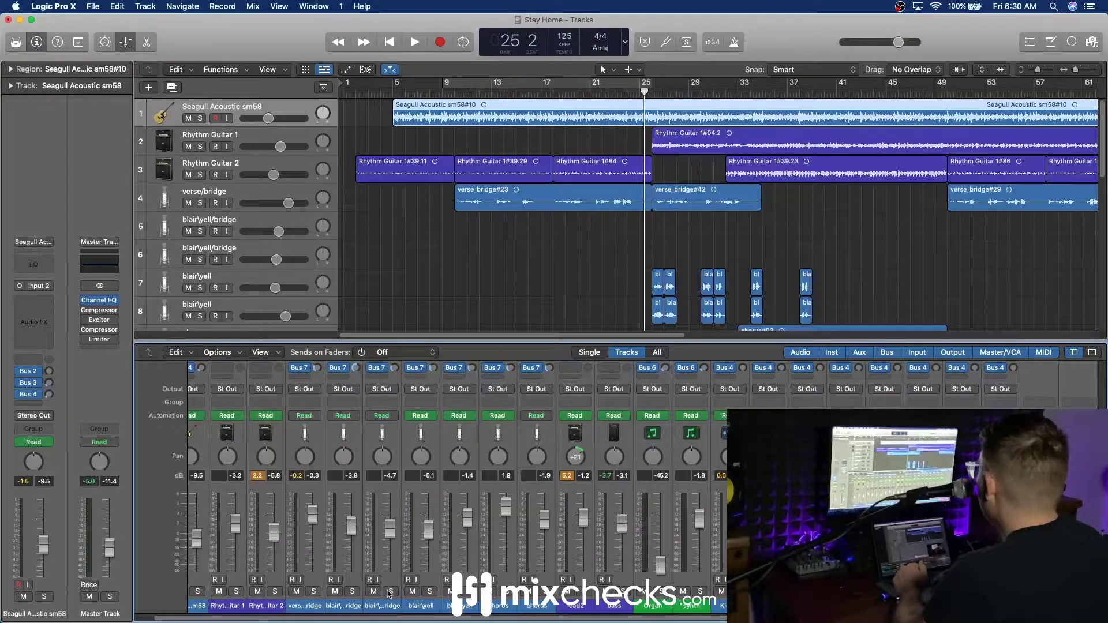
- Select all the track channel strips from Seagull Acoustic sm58 through Overheads and remove their remaining sends, from Bus 2 through the last slot
scroll(387, 594, "left", 3)
left_click_drag(218, 612, 1020, 607)
scroll(200, 522, "up", 10)
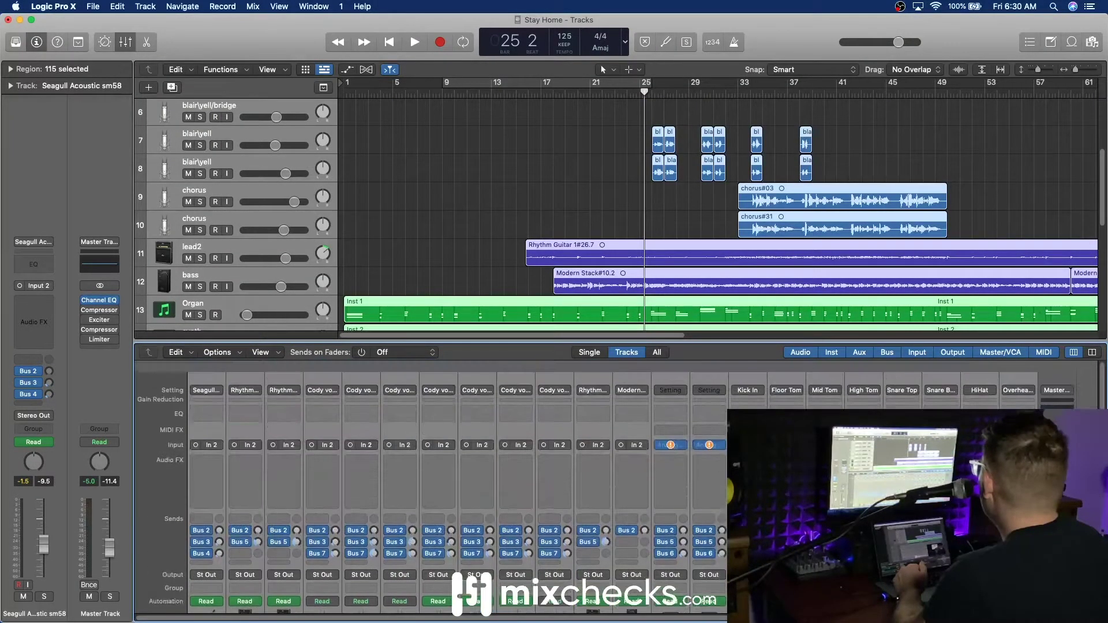
left_click(210, 521)
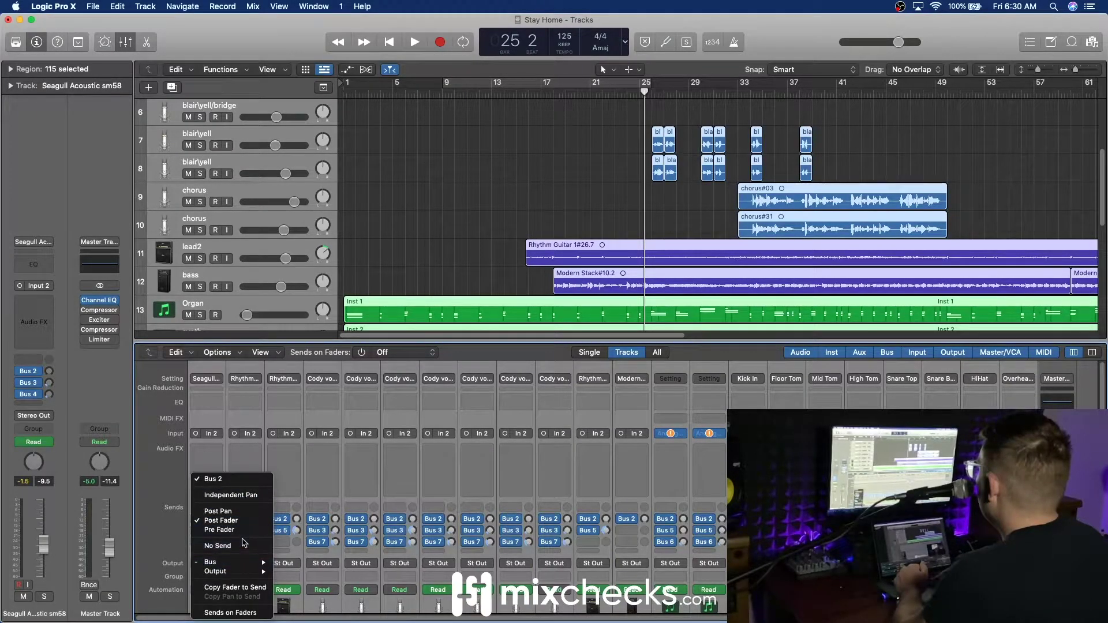
left_click(242, 546)
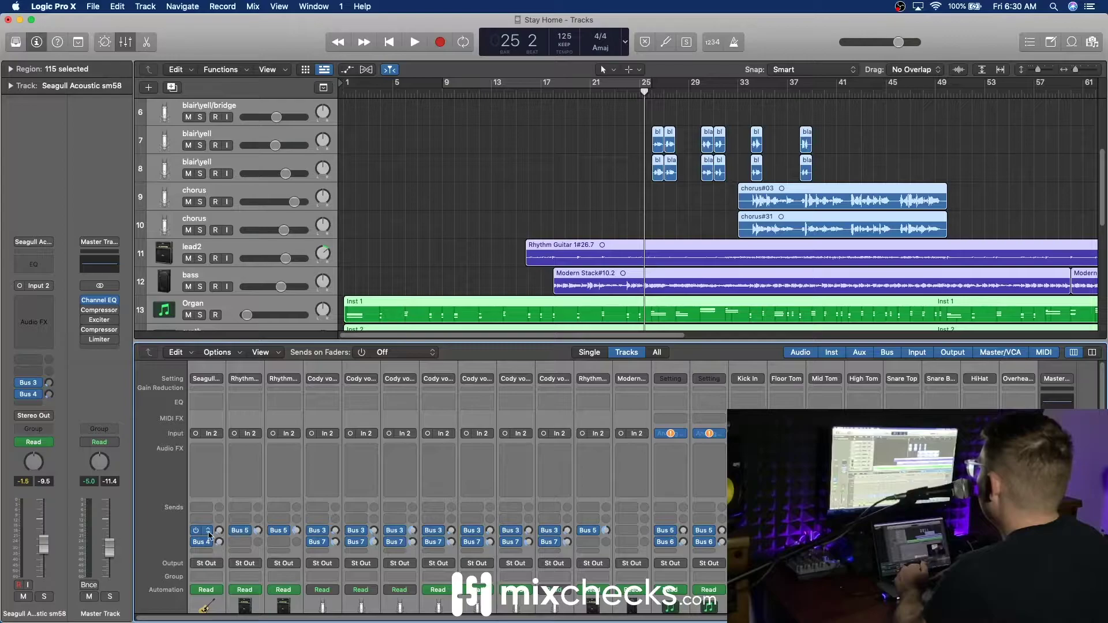
left_click(209, 534)
left_click(211, 546)
left_click(208, 546)
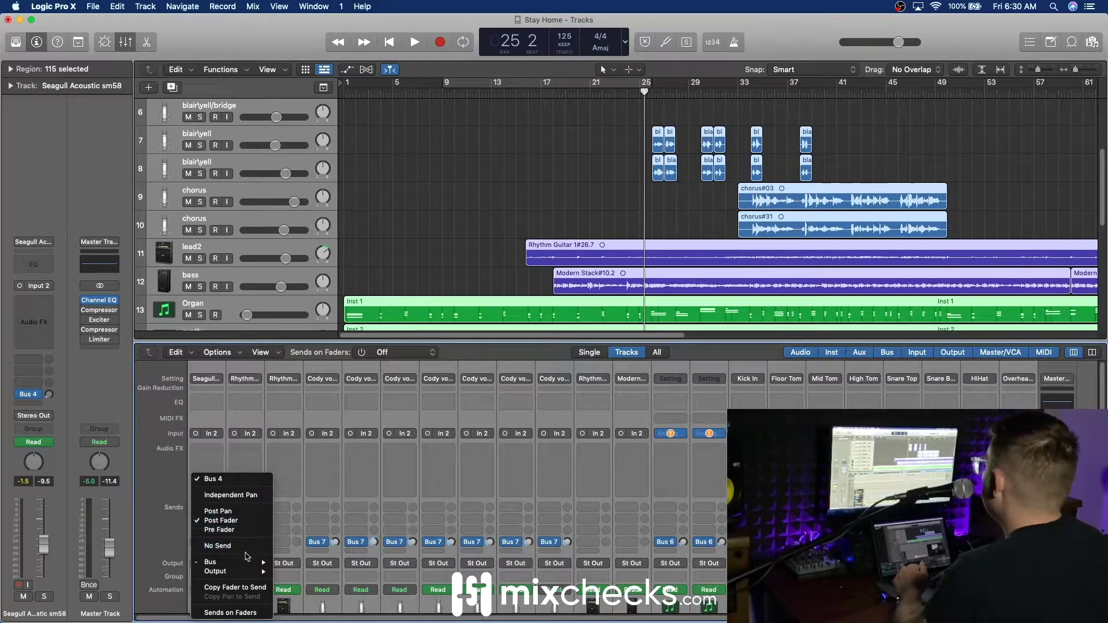
left_click(246, 547)
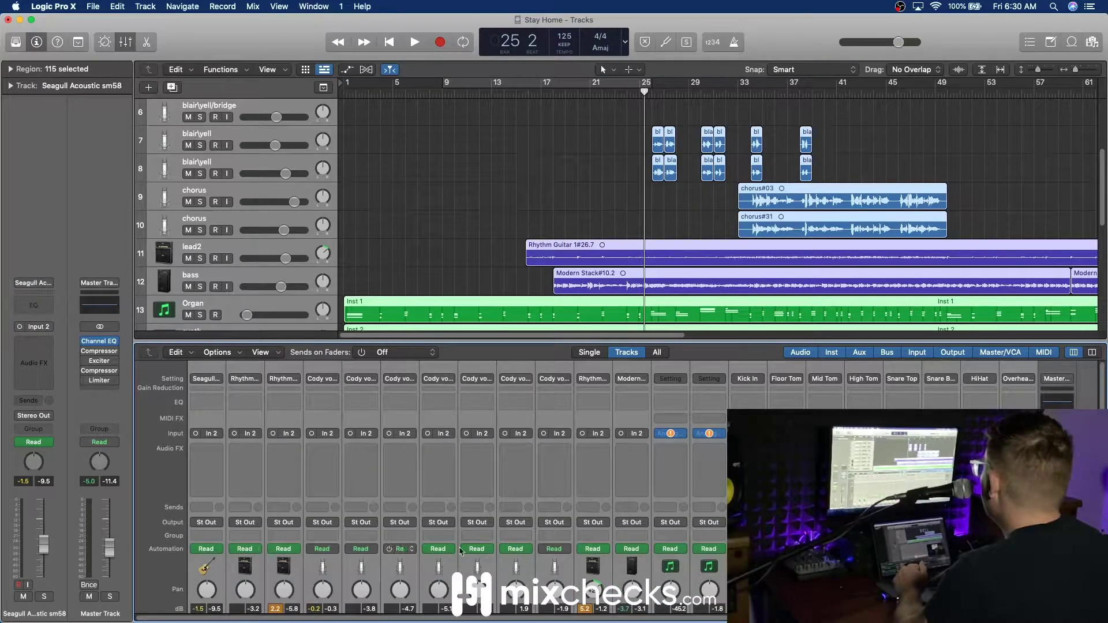
- Play the song from bar 16 and check the peak levels across the mixer's channel strips
scroll(587, 517, "down", 5)
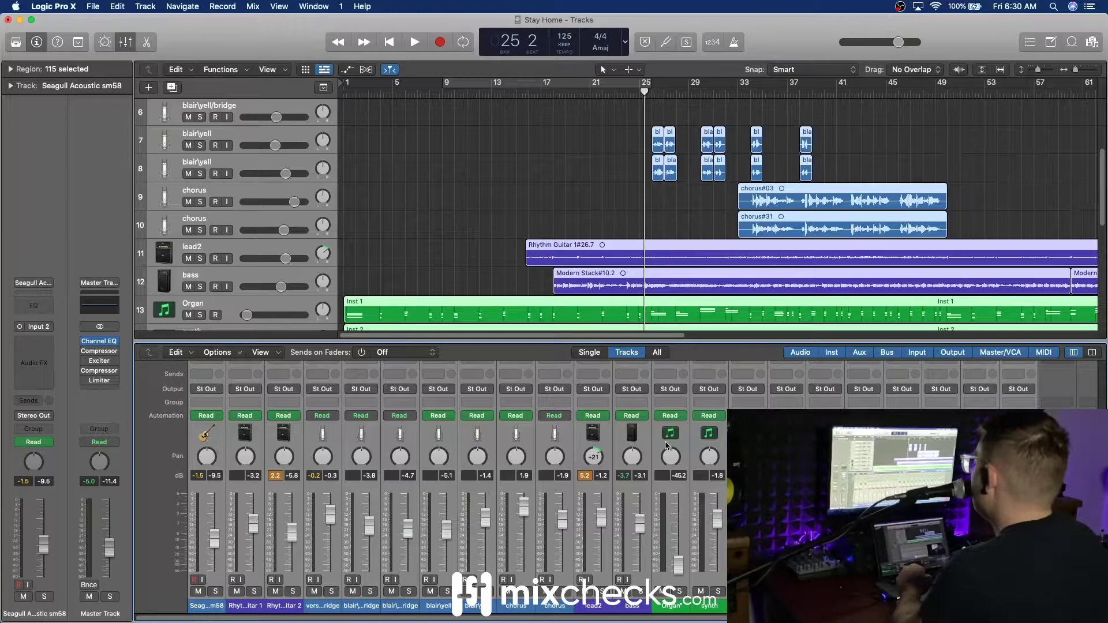
left_click(529, 91)
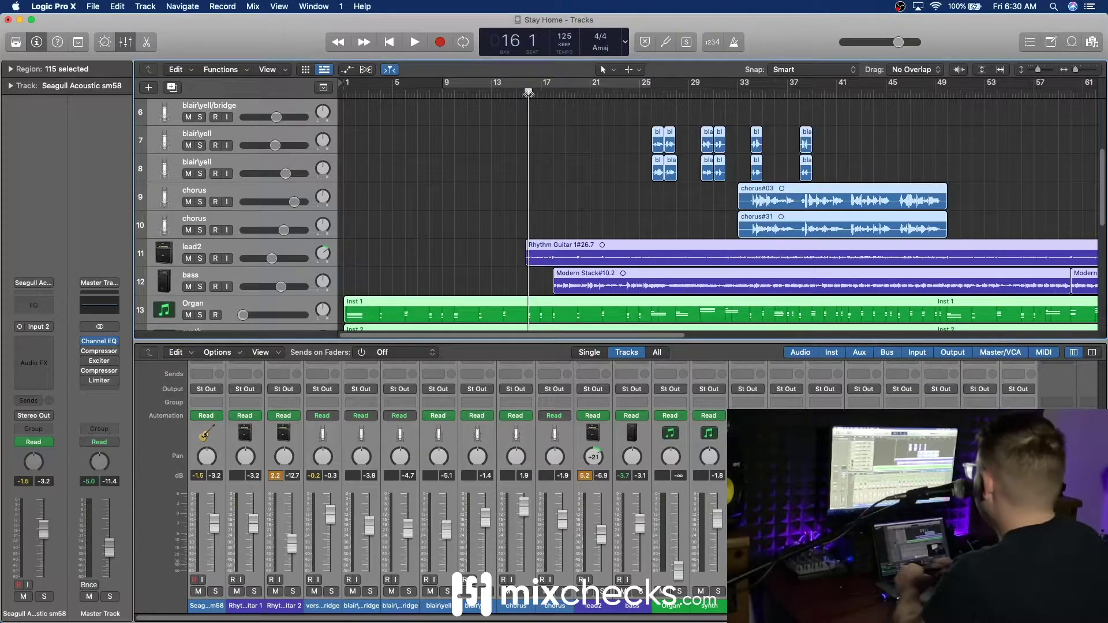
key("space")
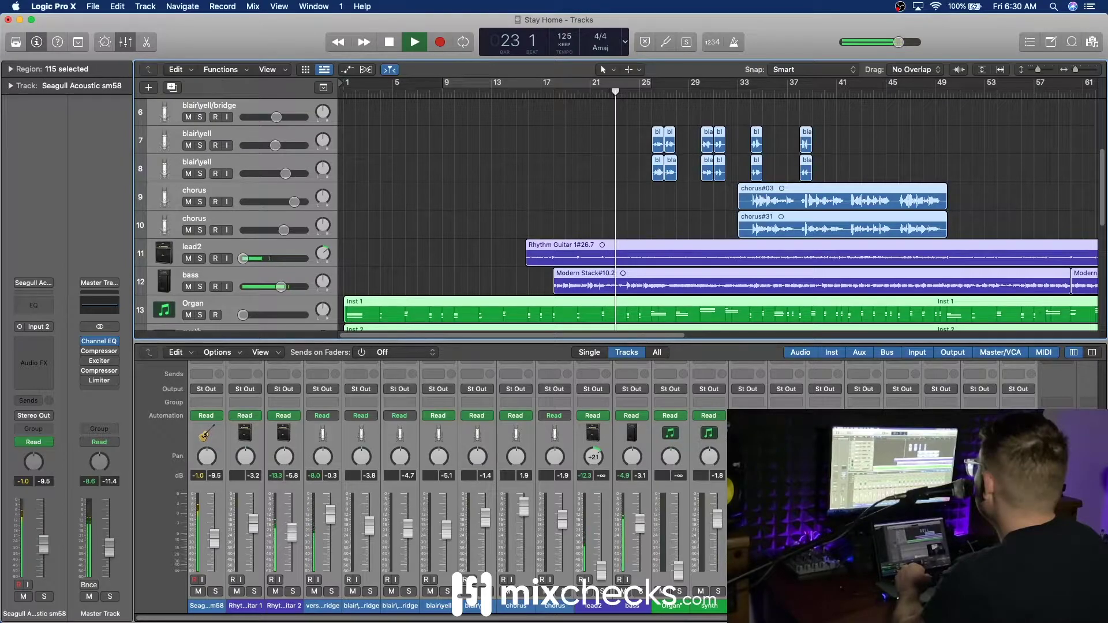
scroll(459, 487, "right", 1)
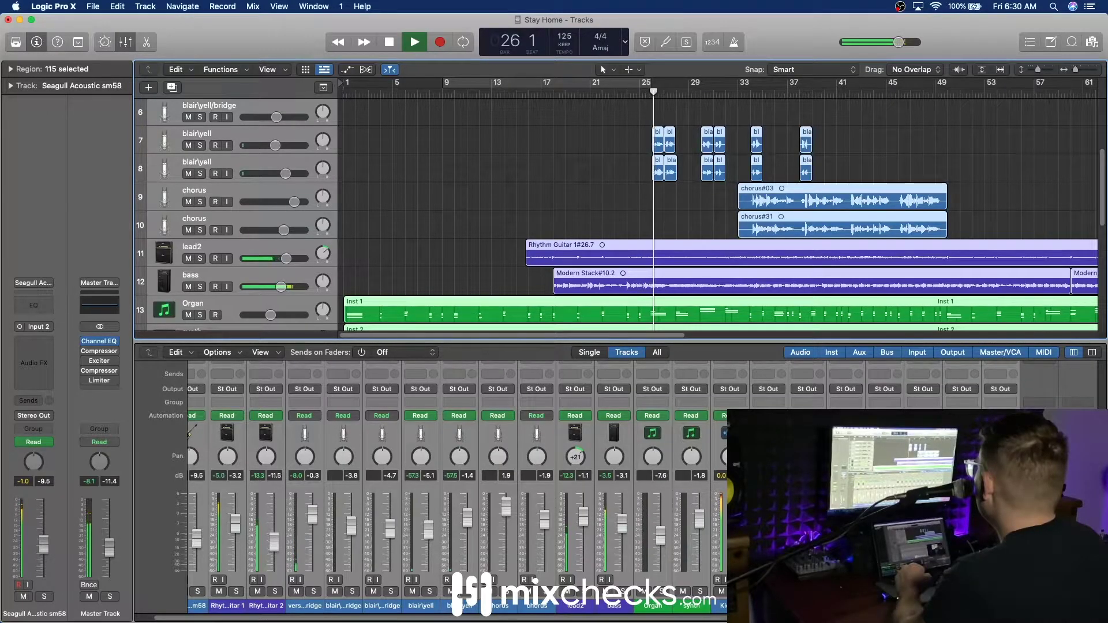
scroll(459, 487, "left", 1)
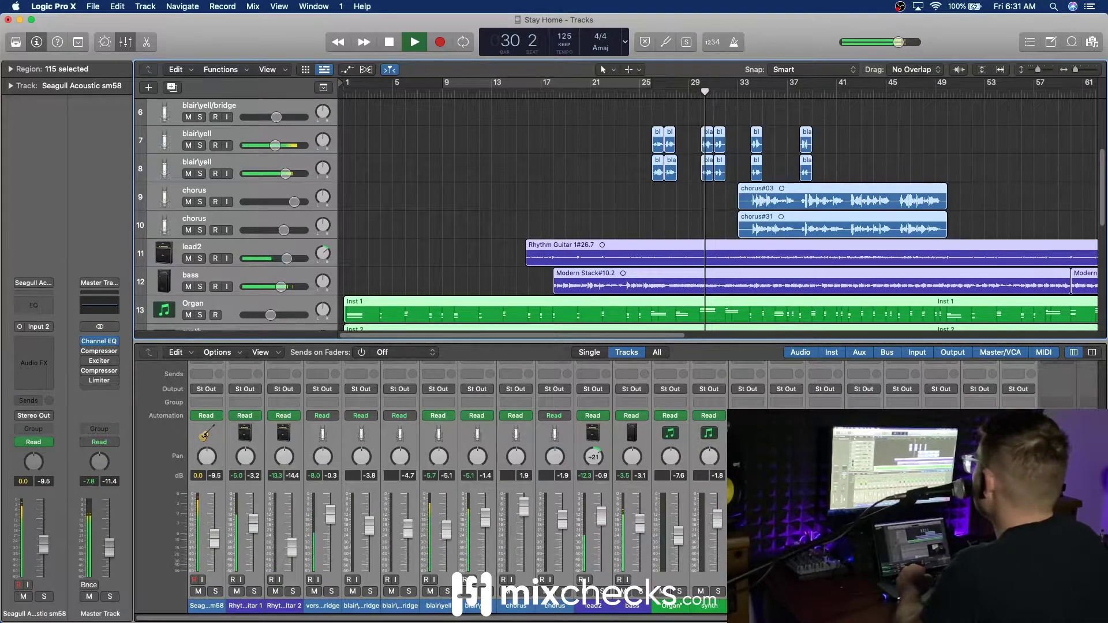
scroll(458, 487, "right", 1)
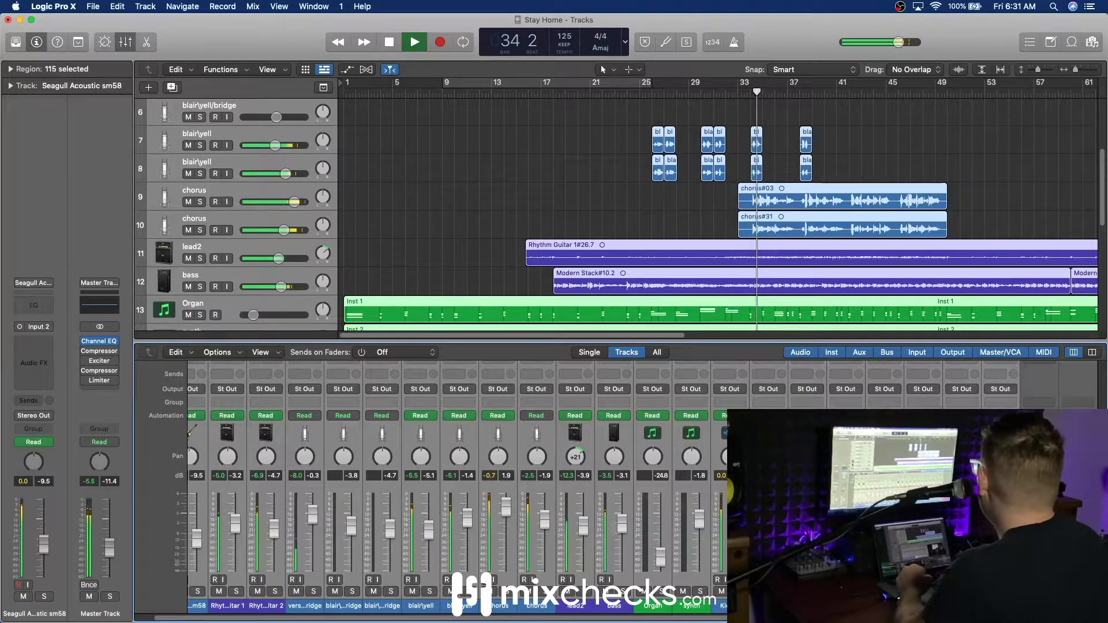
- Remove the Channel EQ, both Compressors, the Exciter and the Limiter from the Master channel strip
scroll(959, 461, "up", 5)
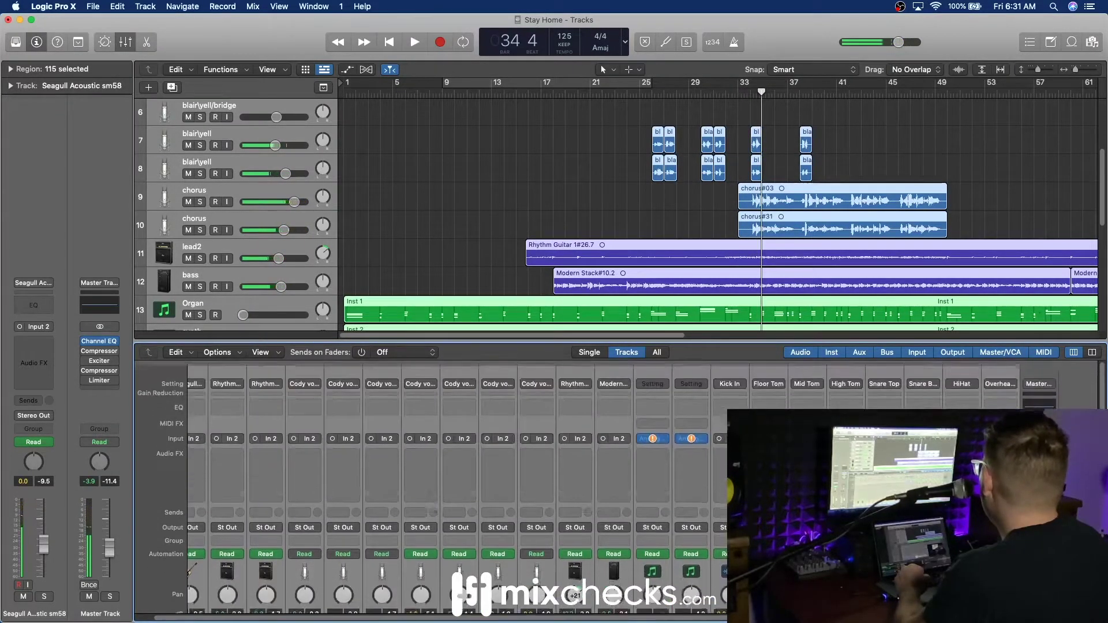
left_click(959, 456)
left_click(977, 398)
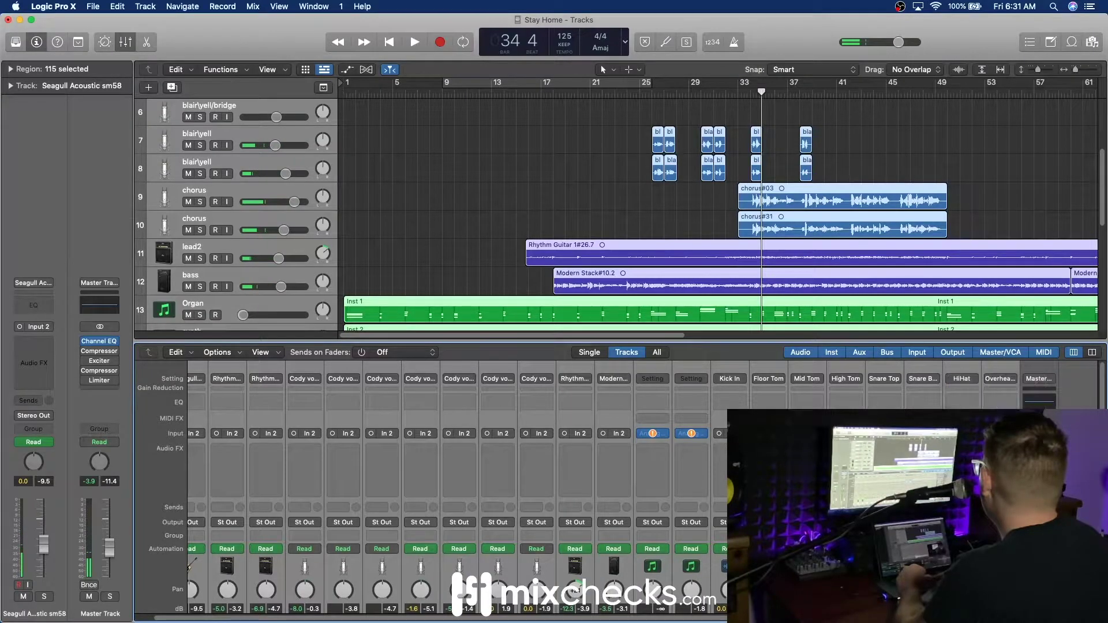
left_click(1050, 449)
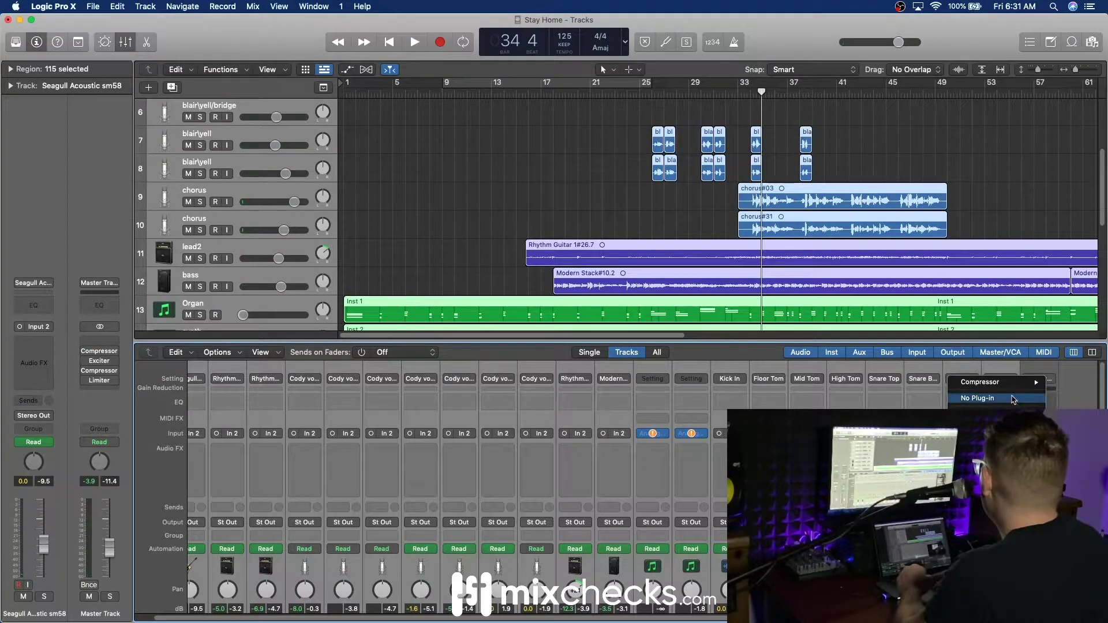
left_click(1013, 398)
left_click(1050, 468)
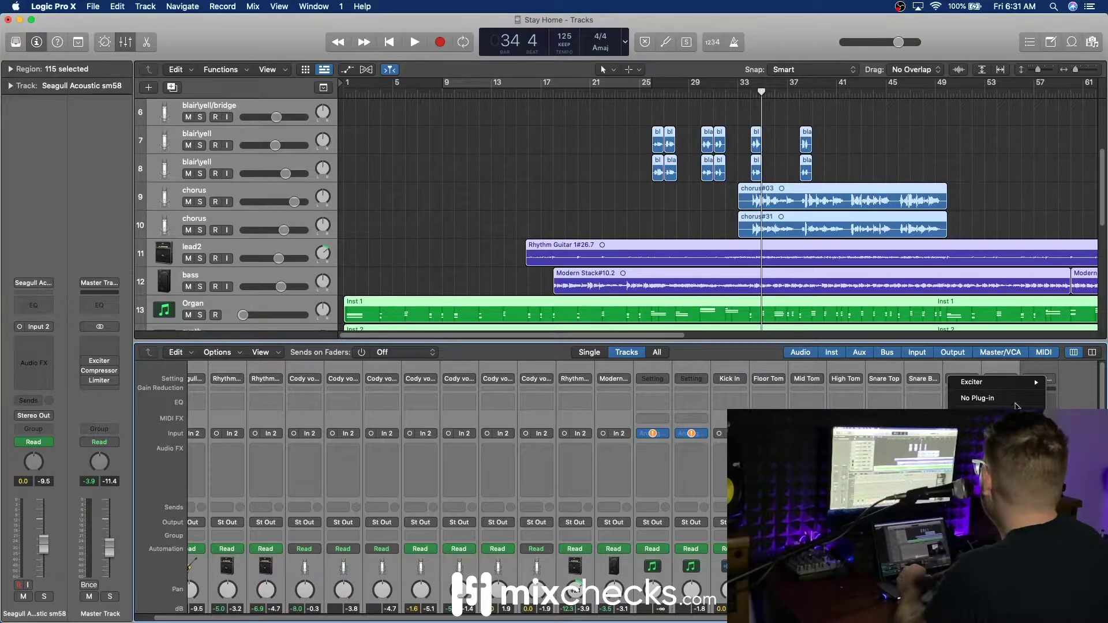
left_click(1017, 399)
left_click(1050, 449)
left_click(1027, 399)
left_click(1050, 449)
left_click(1028, 399)
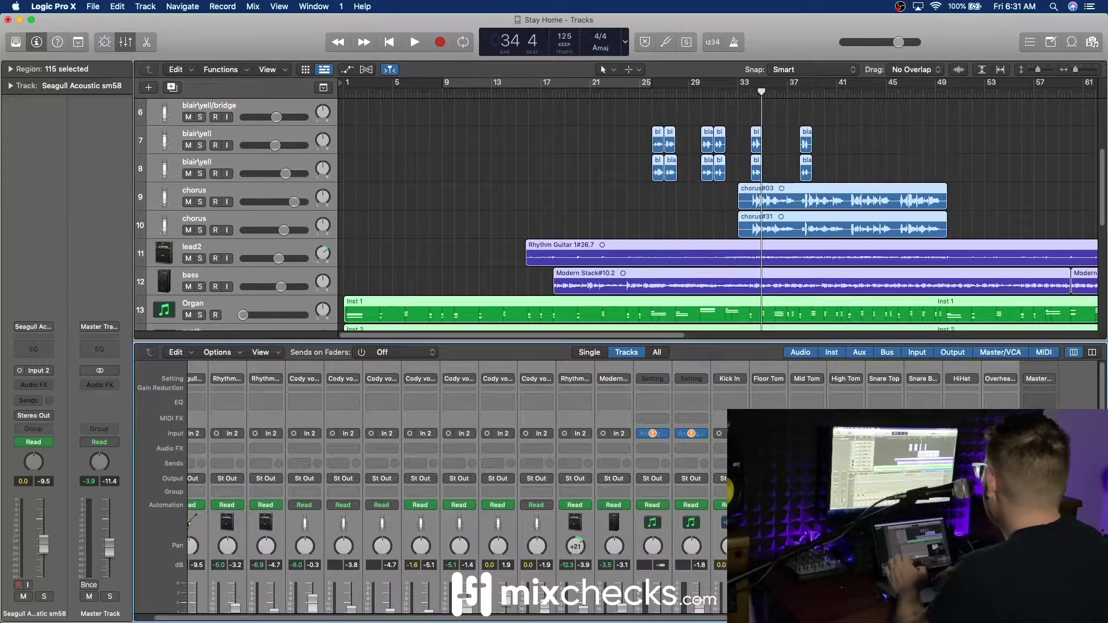
- Hide the mixer, deselect all regions, and move the Kick In track to the top of the track list
key("x")
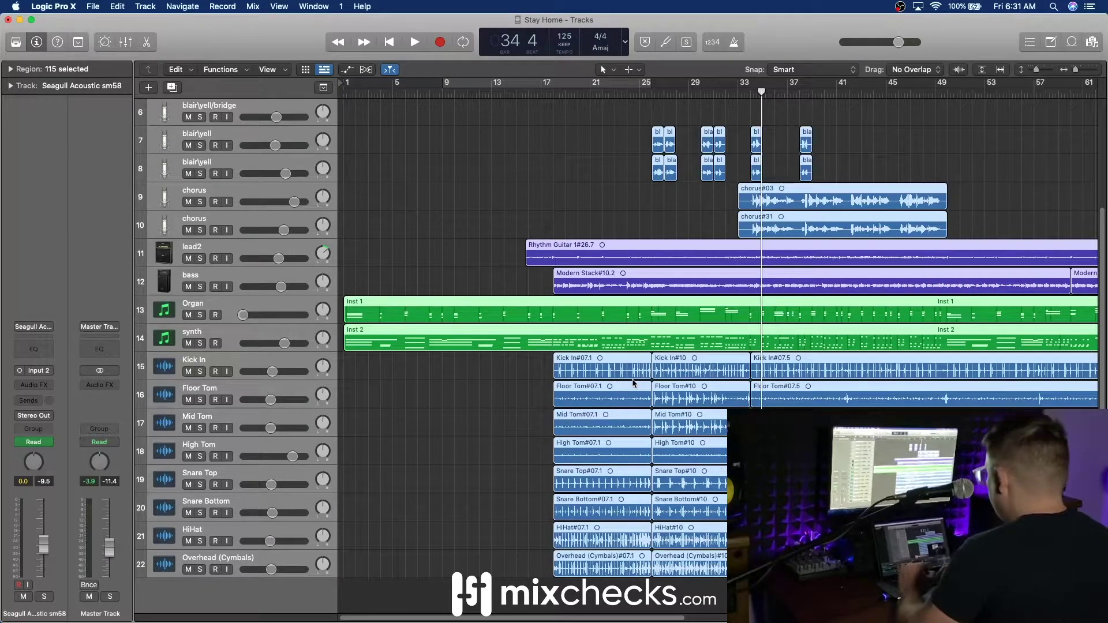
left_click(447, 382)
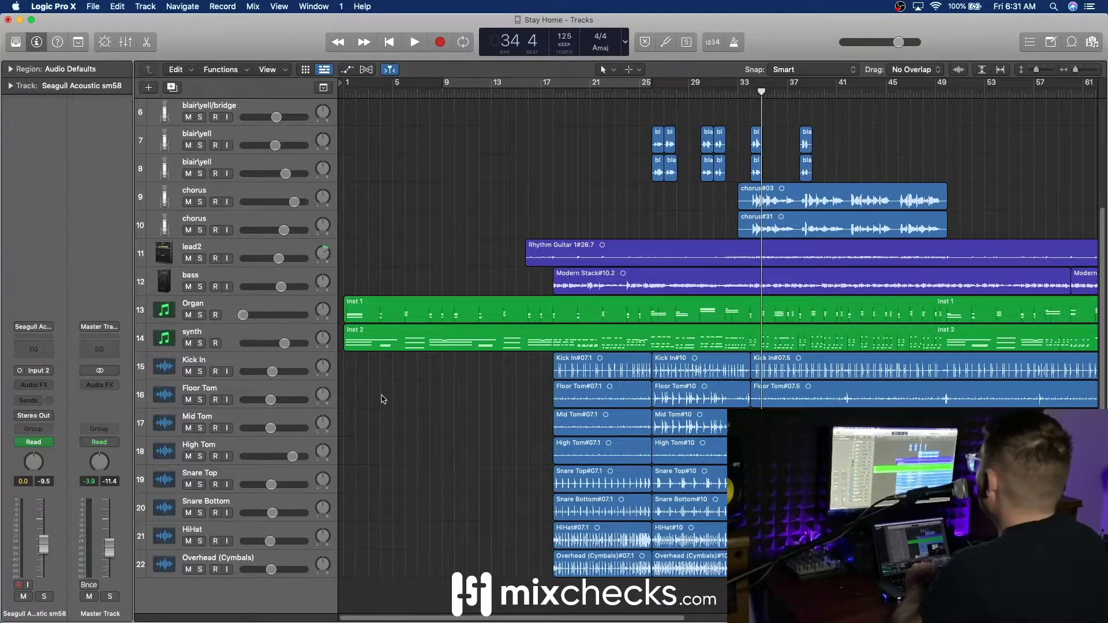
left_click(232, 365)
scroll(233, 231, "up", 6)
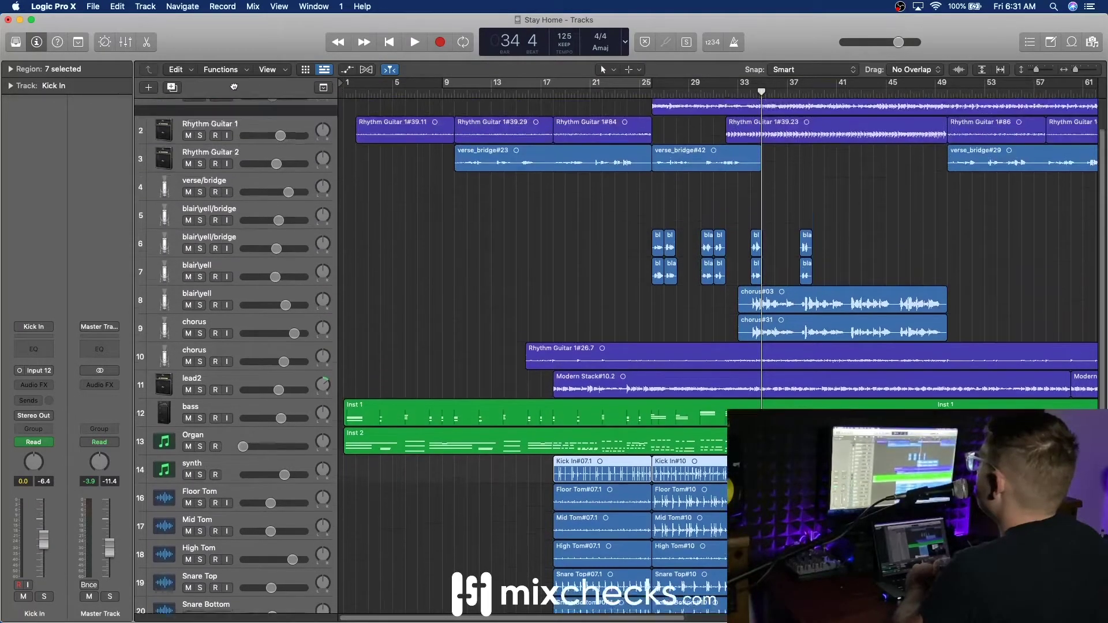
- Move the Floor Tom, Mid Tom and High Tom tracks below Kick In, ordered High Tom, Mid Tom, Floor Tom
scroll(214, 294, "down", 7)
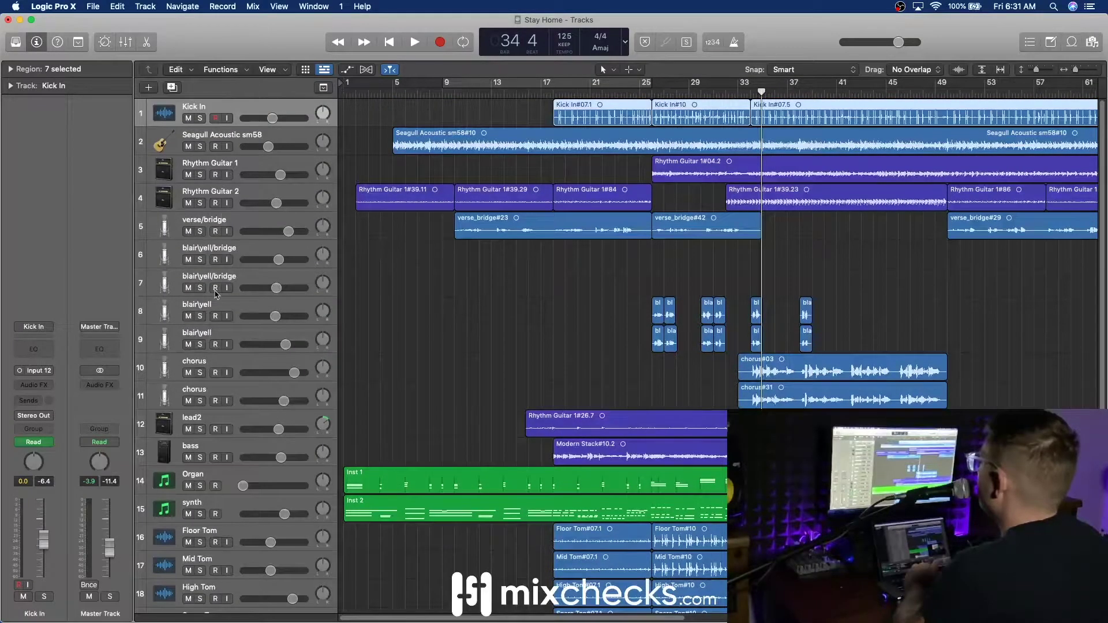
scroll(214, 295, "up", 2)
left_click_drag(221, 368, 253, 146)
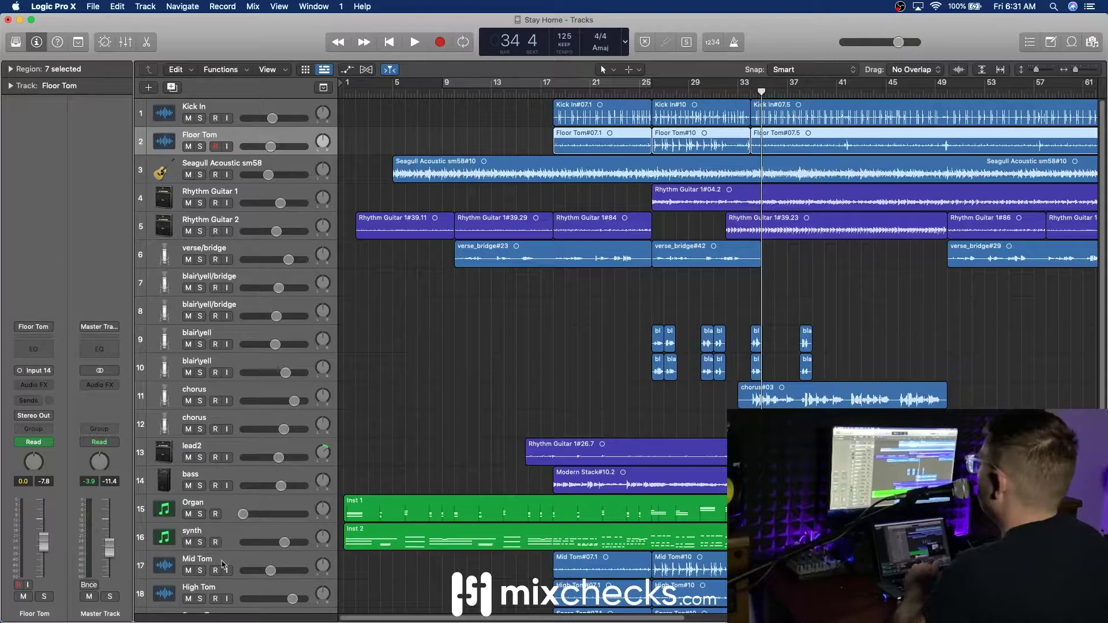
left_click_drag(225, 563, 254, 144)
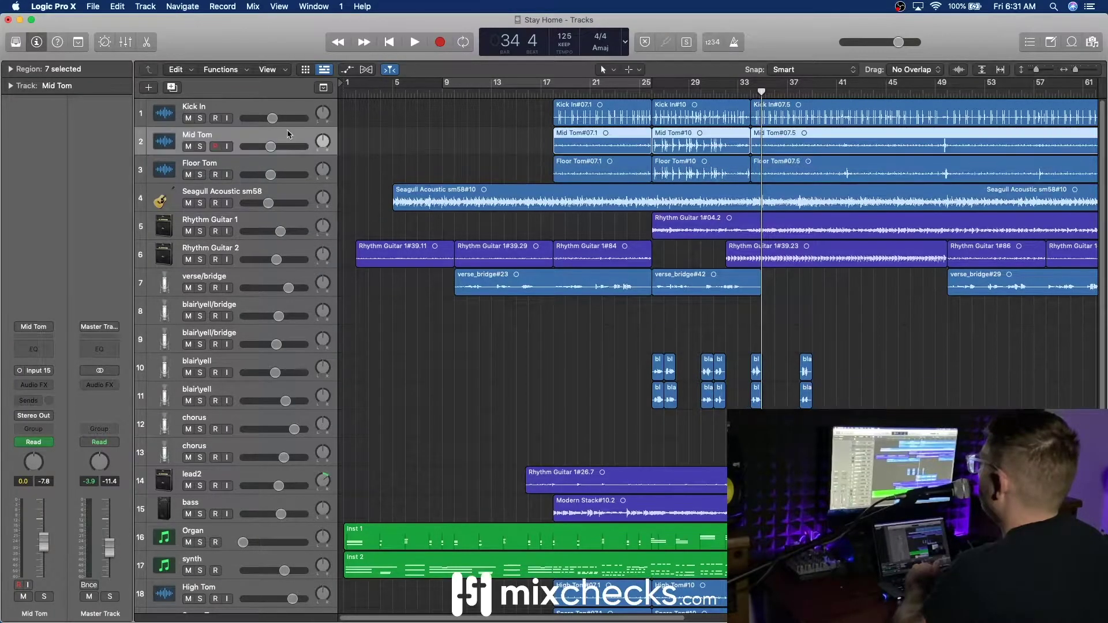
scroll(237, 370, "down", 1)
left_click_drag(231, 562, 275, 137)
- Move the Snare Top and Snare Bottom tracks between Kick In and High Tom, with Snare Top first
scroll(232, 454, "down", 6)
left_click_drag(231, 454, 263, 87)
left_click_drag(258, 134, 258, 139)
scroll(234, 480, "down", 7)
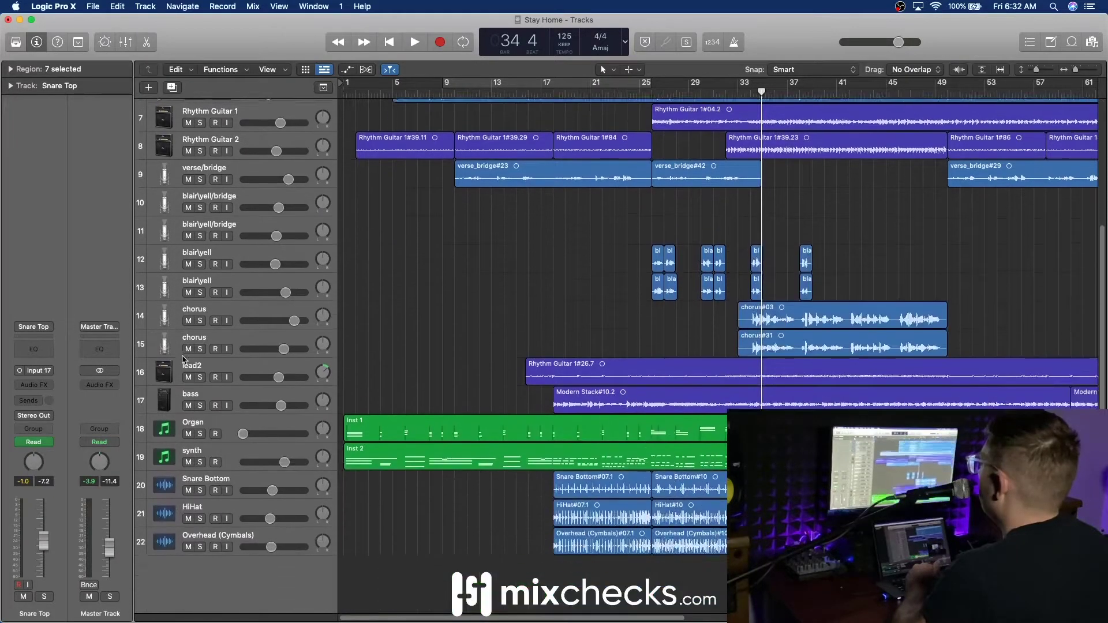
left_click_drag(233, 481, 265, 91)
left_click_drag(265, 149, 264, 151)
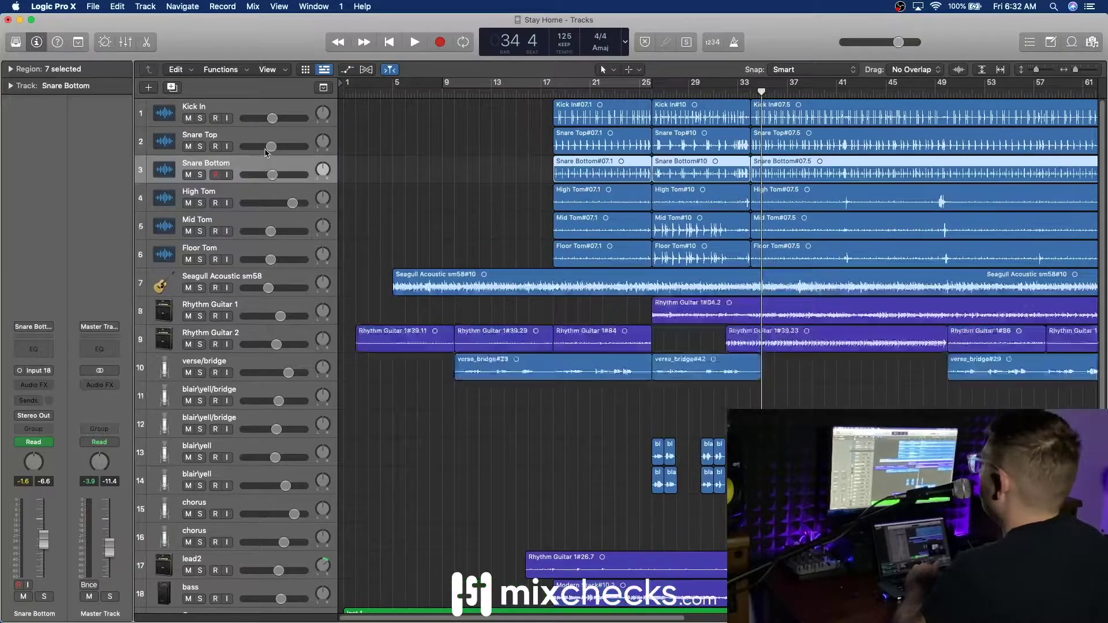
- Move the HiHat and Overhead (Cymbals) tracks directly below Floor Tom, with HiHat first
scroll(233, 507, "down", 7)
left_click_drag(231, 508, 291, 125)
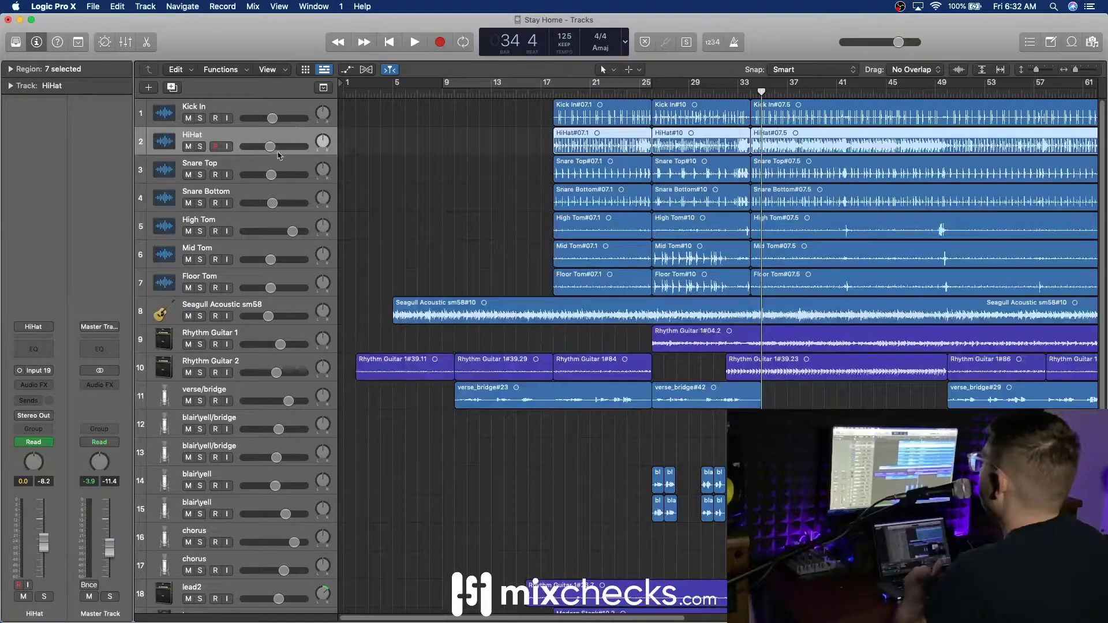
scroll(235, 546, "down", 7)
left_click_drag(235, 542, 284, 302)
left_click_drag(253, 134, 244, 290)
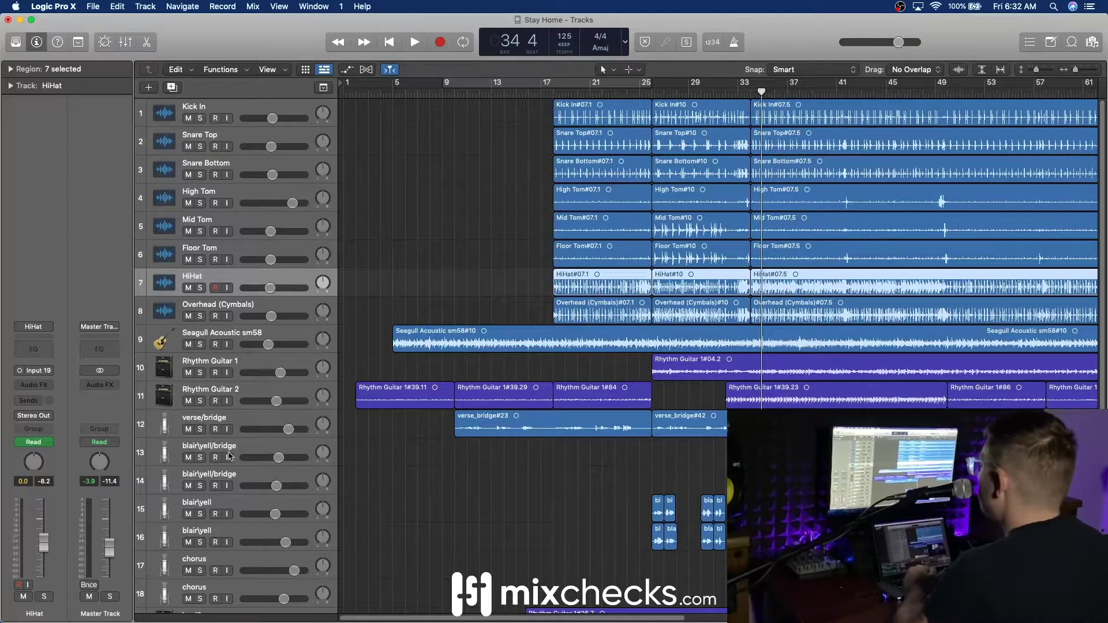
- Move the bass track directly below Overhead (Cymbals), and place Organ and synth, in that order, below Rhythm Guitar 2
scroll(226, 526, "down", 6)
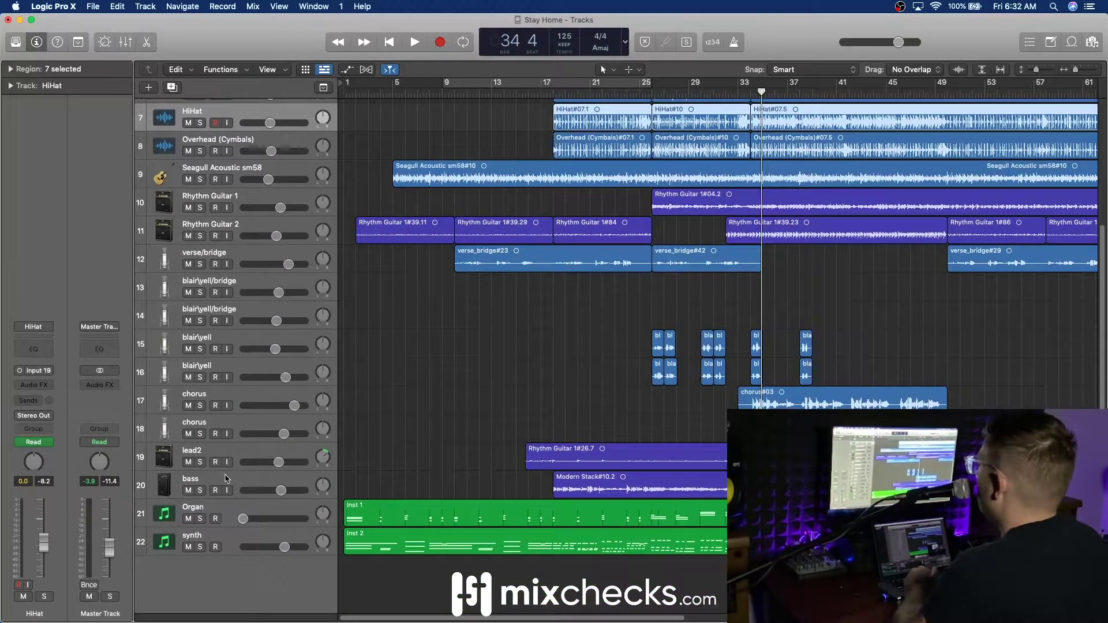
left_click_drag(225, 479, 271, 191)
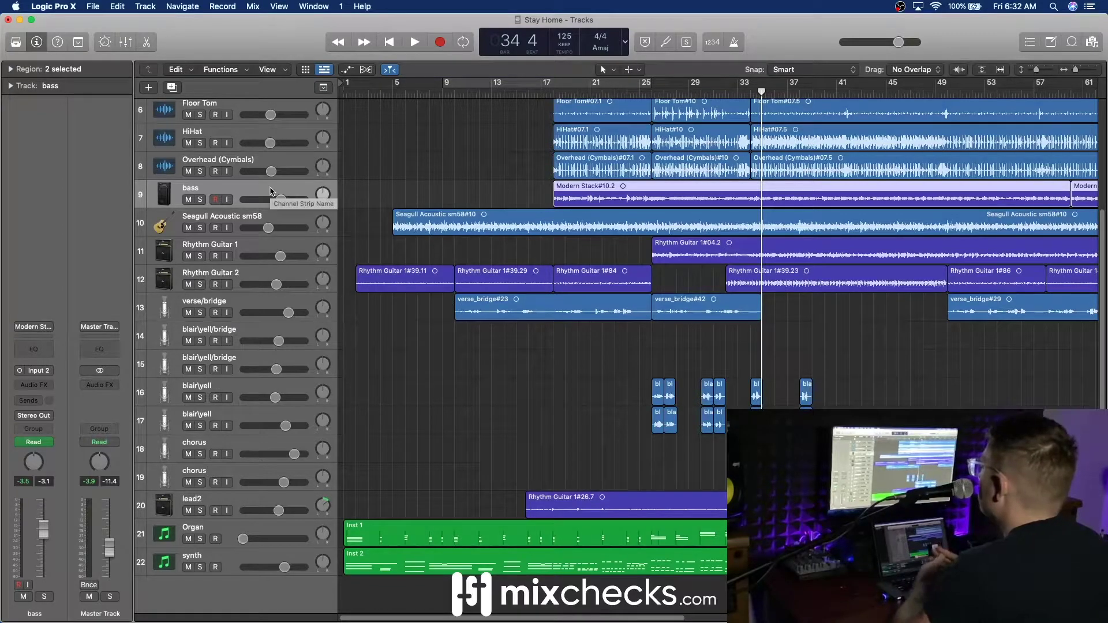
left_click_drag(227, 535, 266, 326)
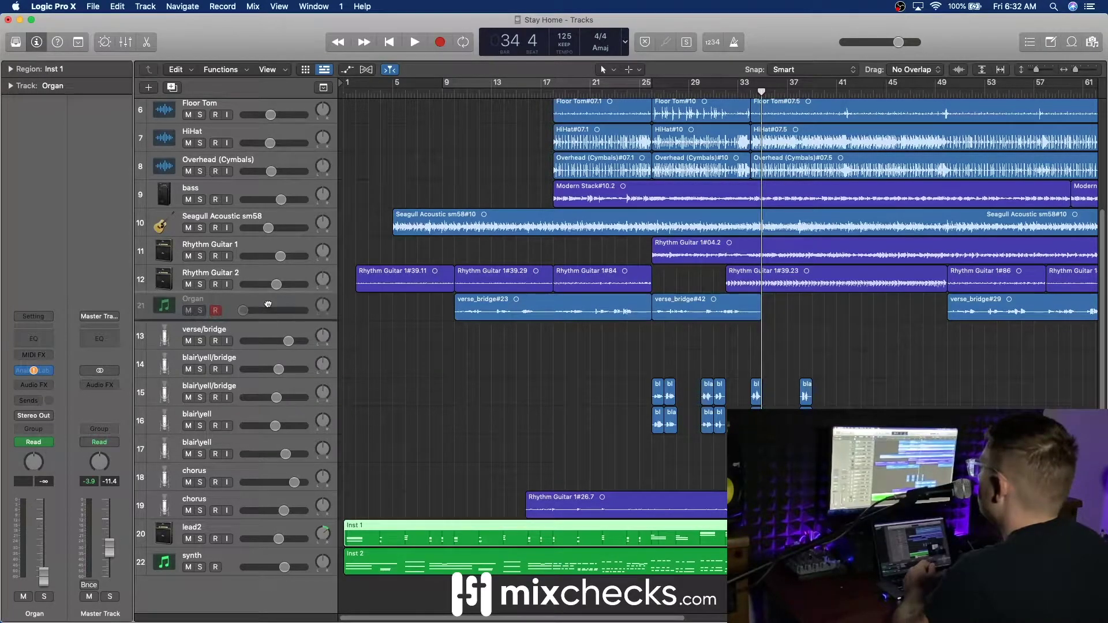
left_click_drag(231, 562, 258, 328)
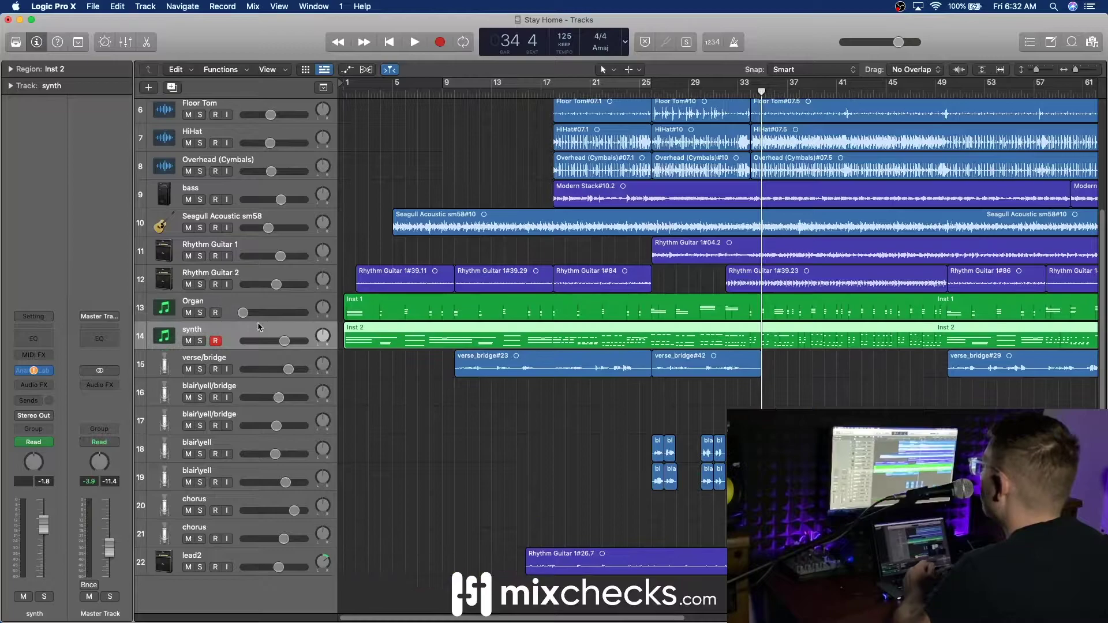
- Remove the Analog Lab instrument from the synth track and rename the track Piano String
left_click(47, 374)
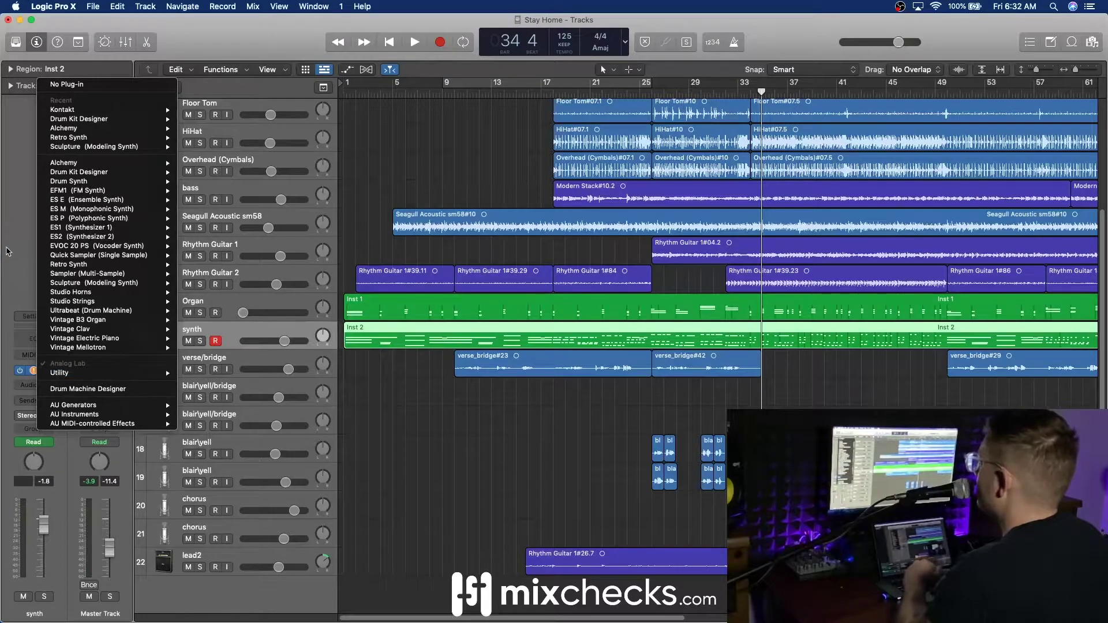
left_click(93, 85)
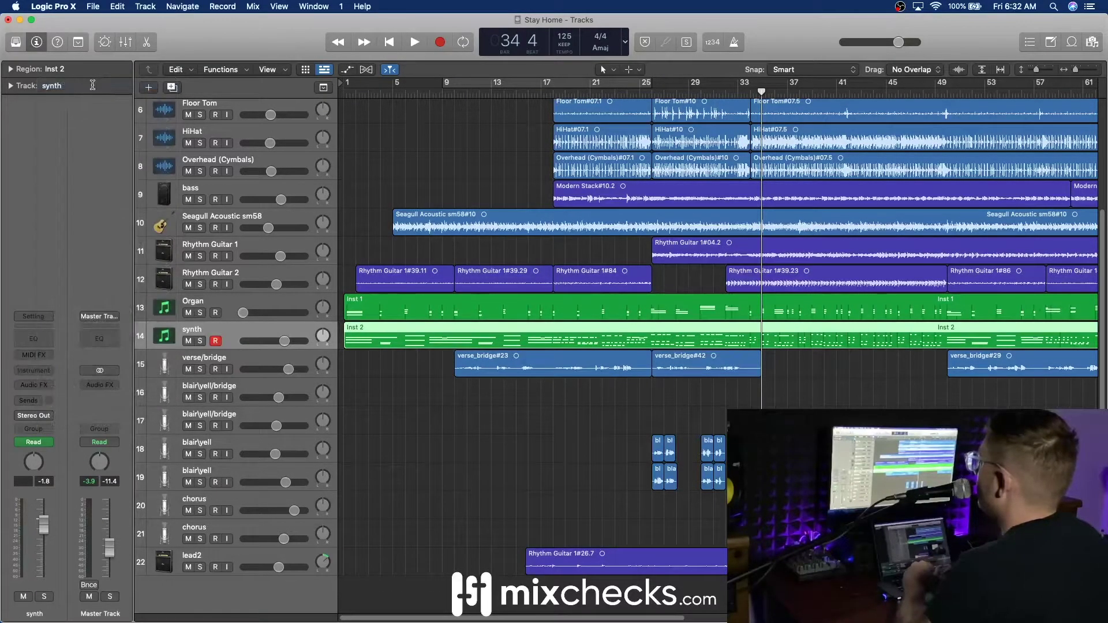
double_click(185, 330)
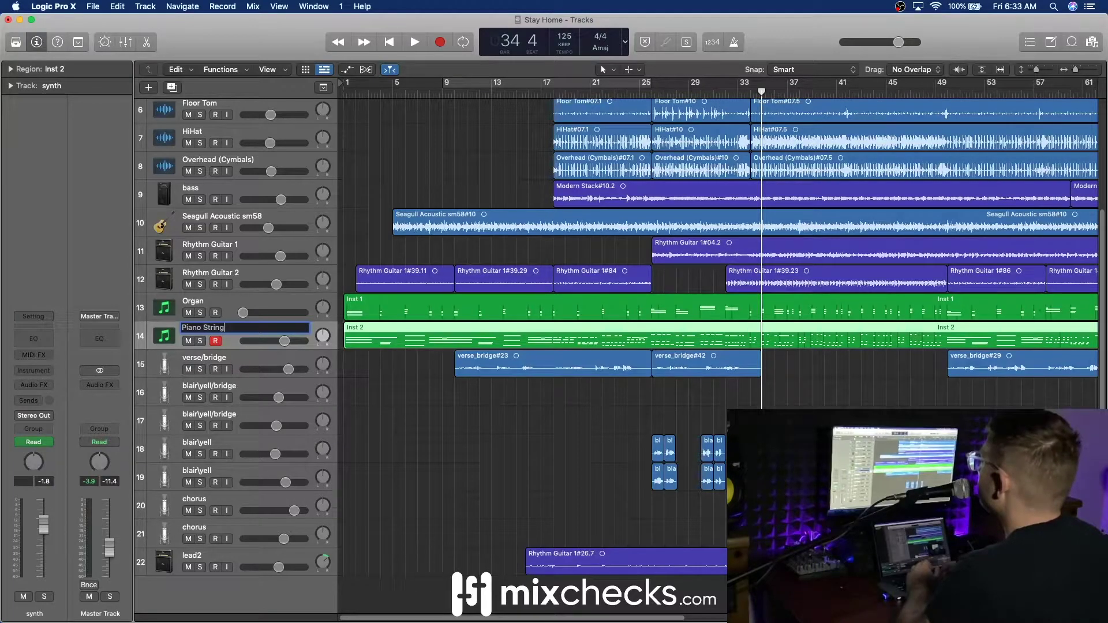
key("Return")
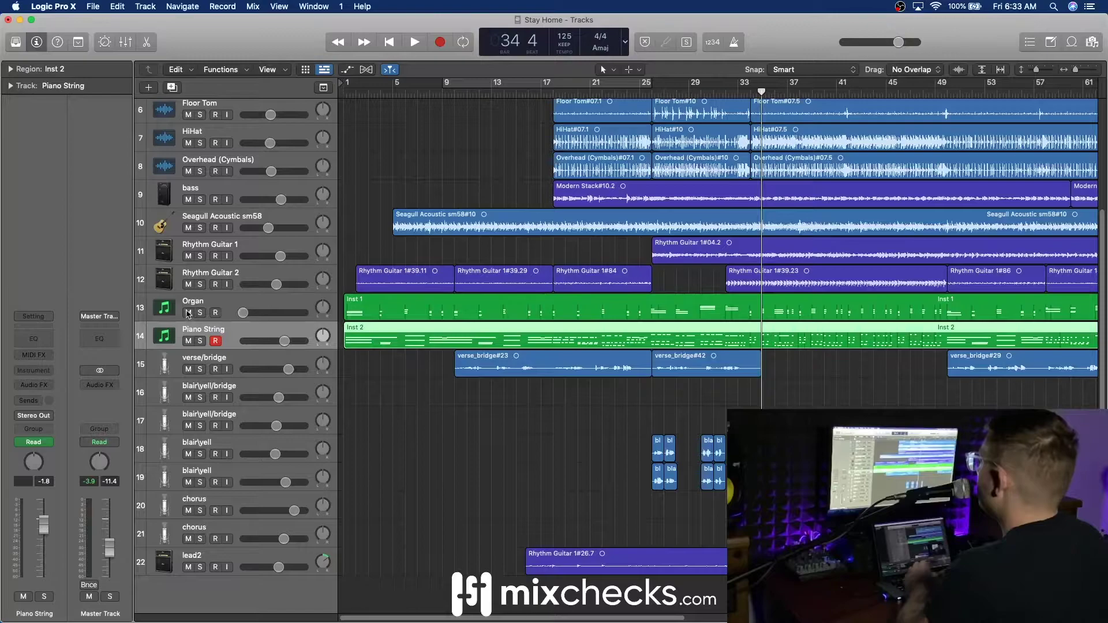
- Move the lead2 track between Rhythm Guitar 2 and Organ, and give the Organ track the wooden organ icon from the Keyboards set
left_click_drag(221, 555, 263, 293)
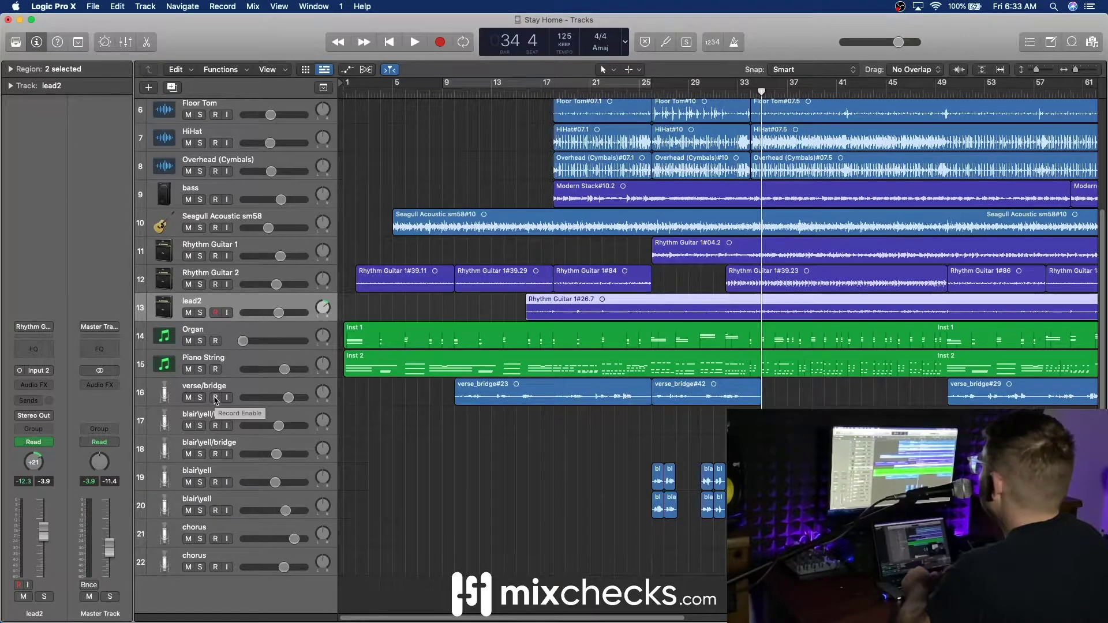
left_click(168, 338)
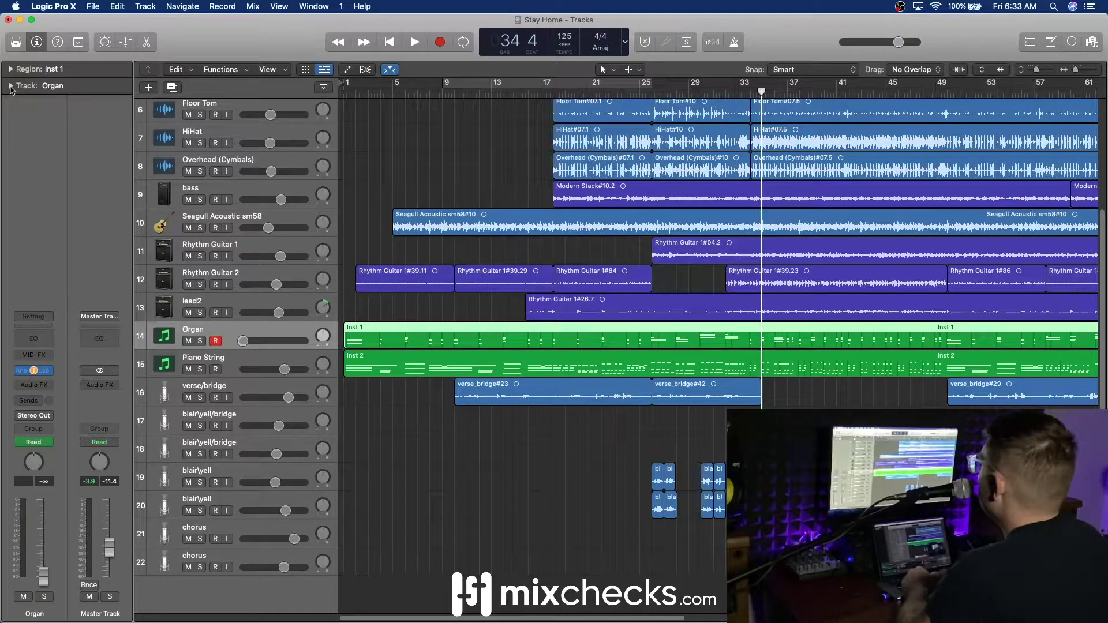
left_click(10, 86)
left_click(84, 113)
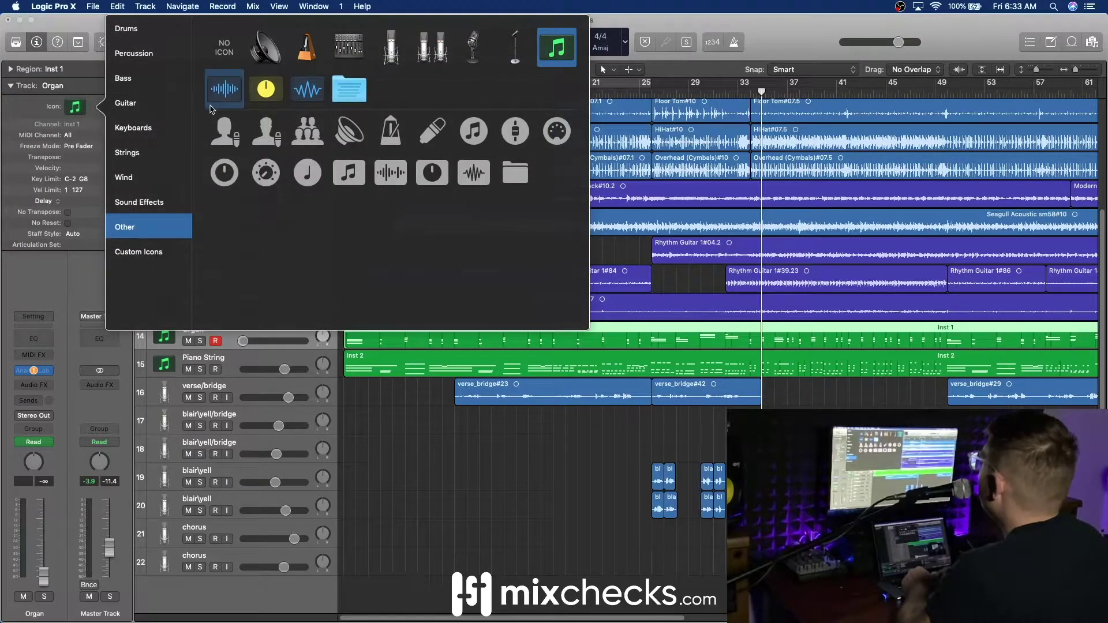
left_click(154, 127)
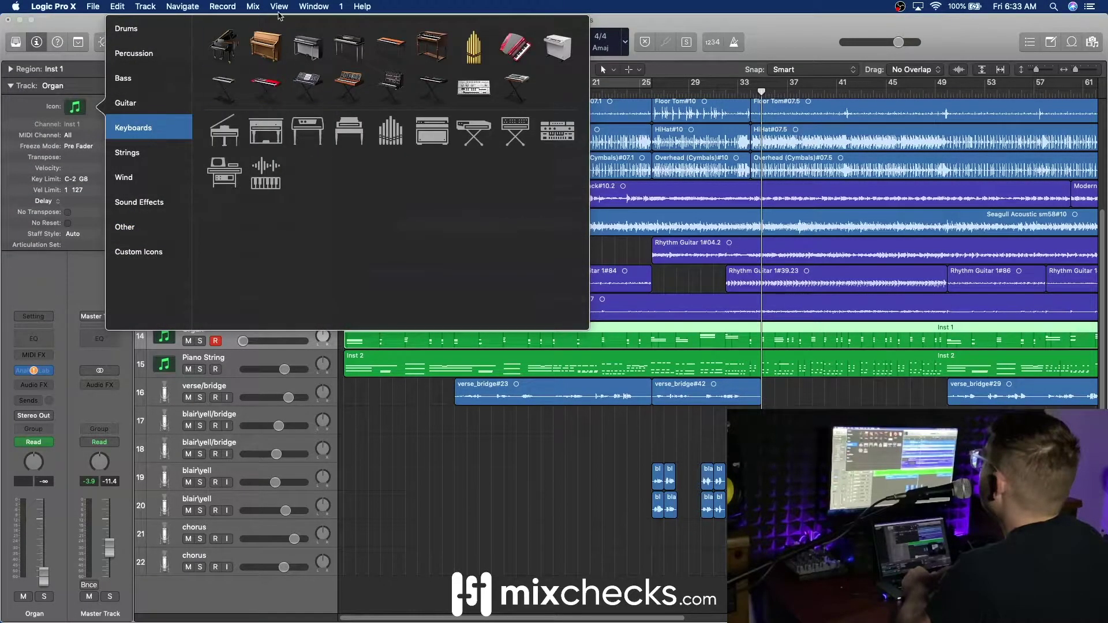
left_click(424, 54)
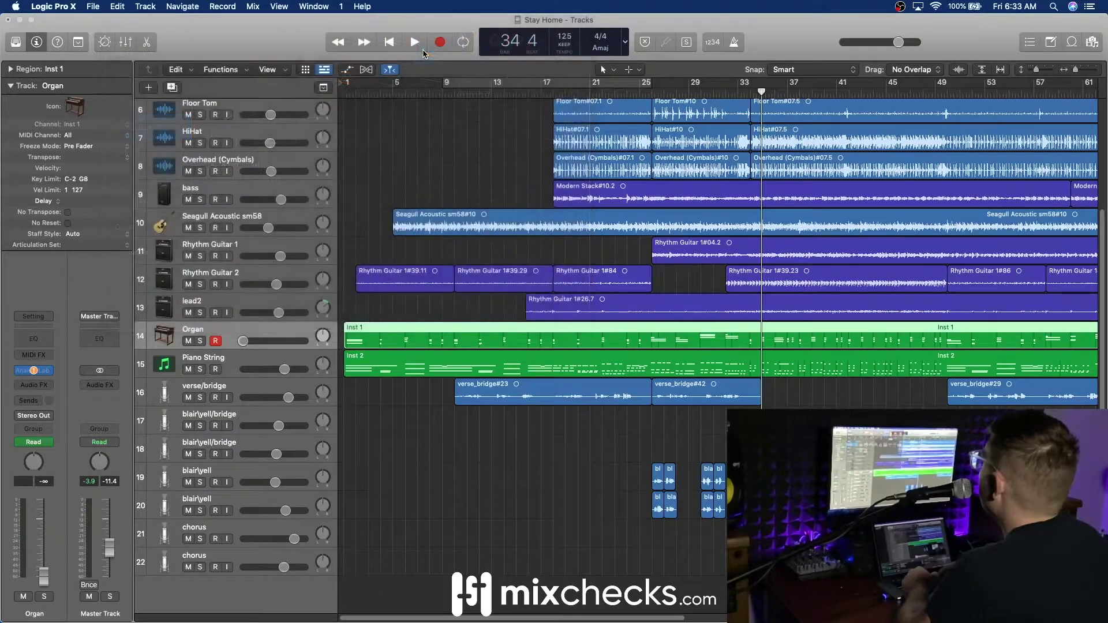
- Change the Piano String track's icon to the black grand piano from the Keyboards set
left_click(163, 364)
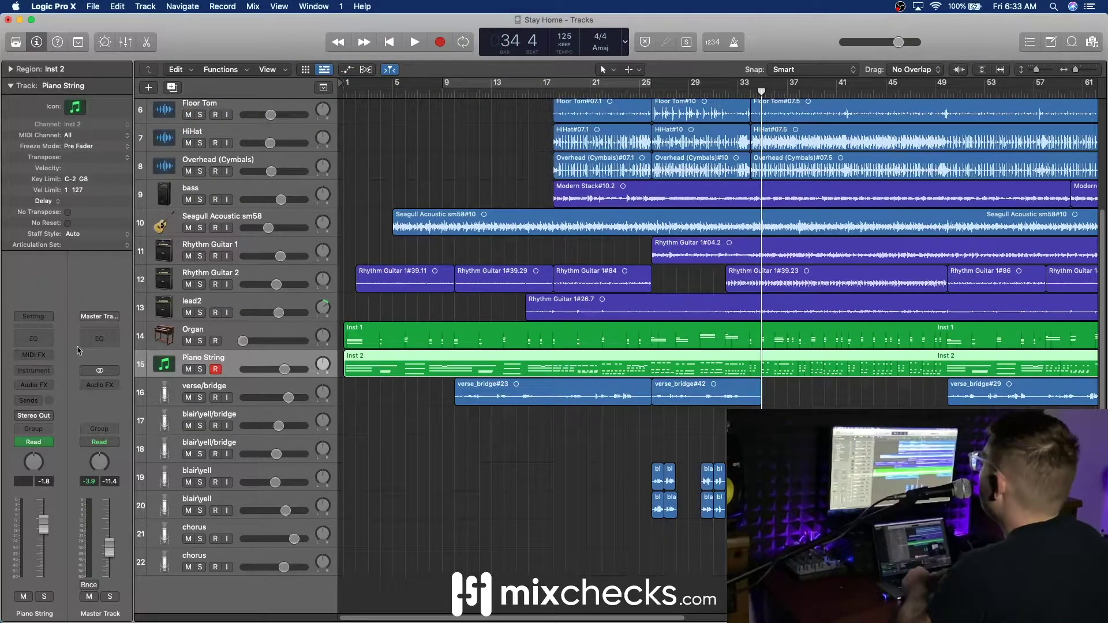
left_click(75, 107)
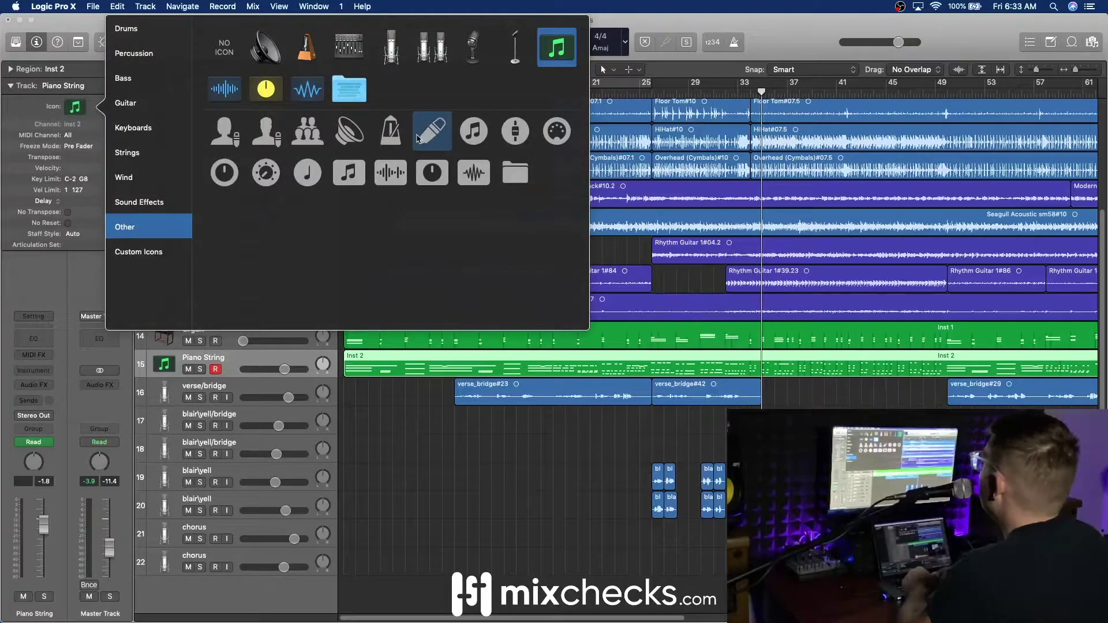
left_click(151, 128)
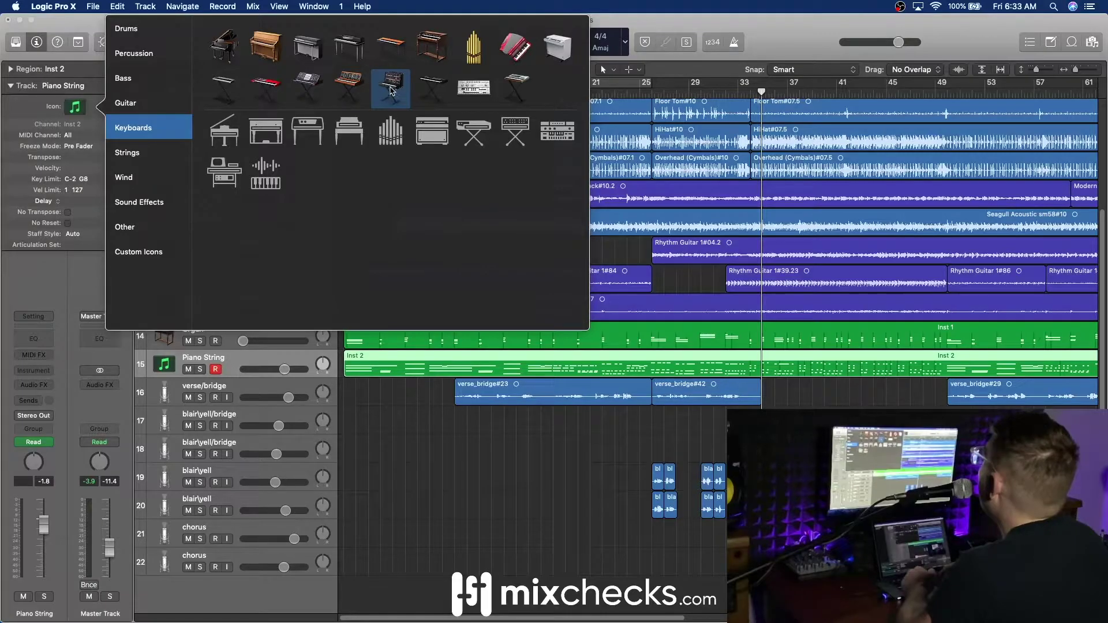
left_click(225, 46)
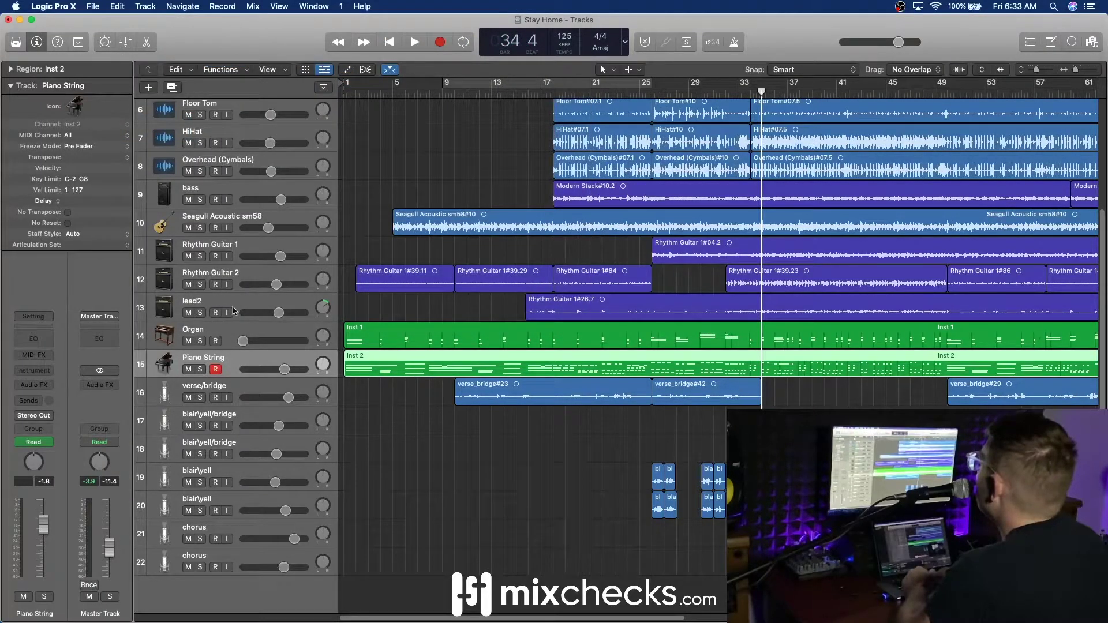
- Give the Kick In track the wooden bass drum icon from the Drums set
scroll(185, 203, "up", 5)
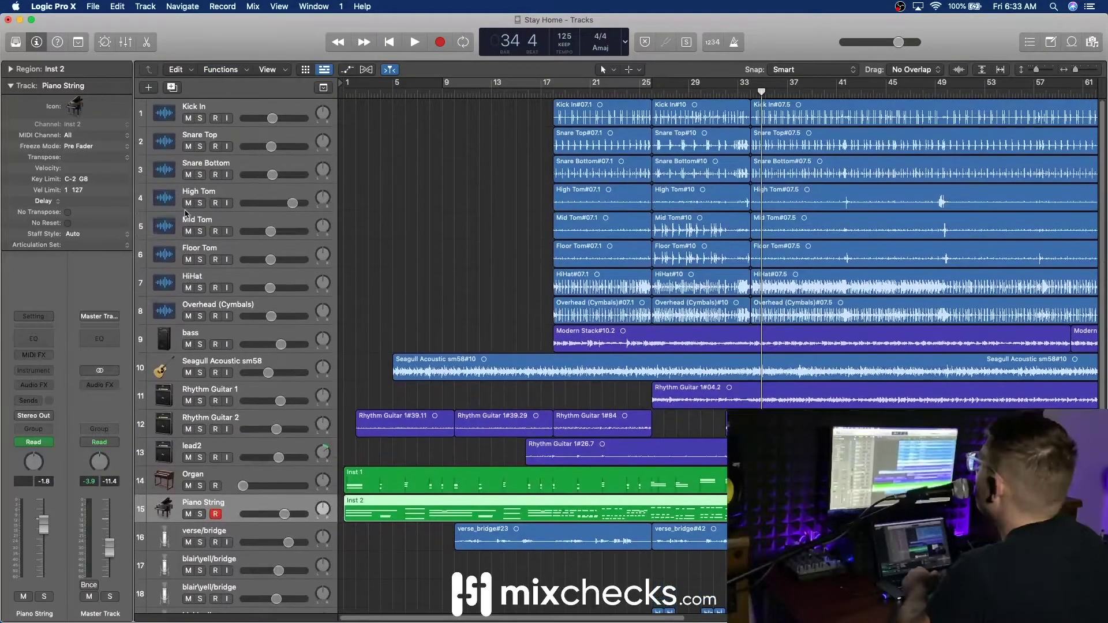
left_click(171, 118)
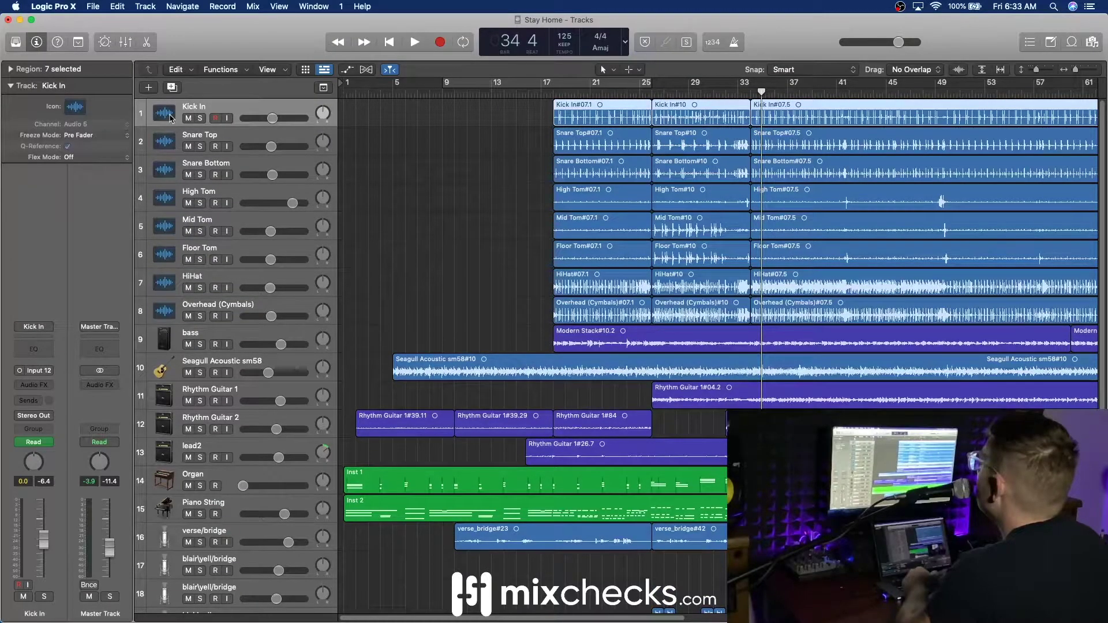
left_click(81, 106)
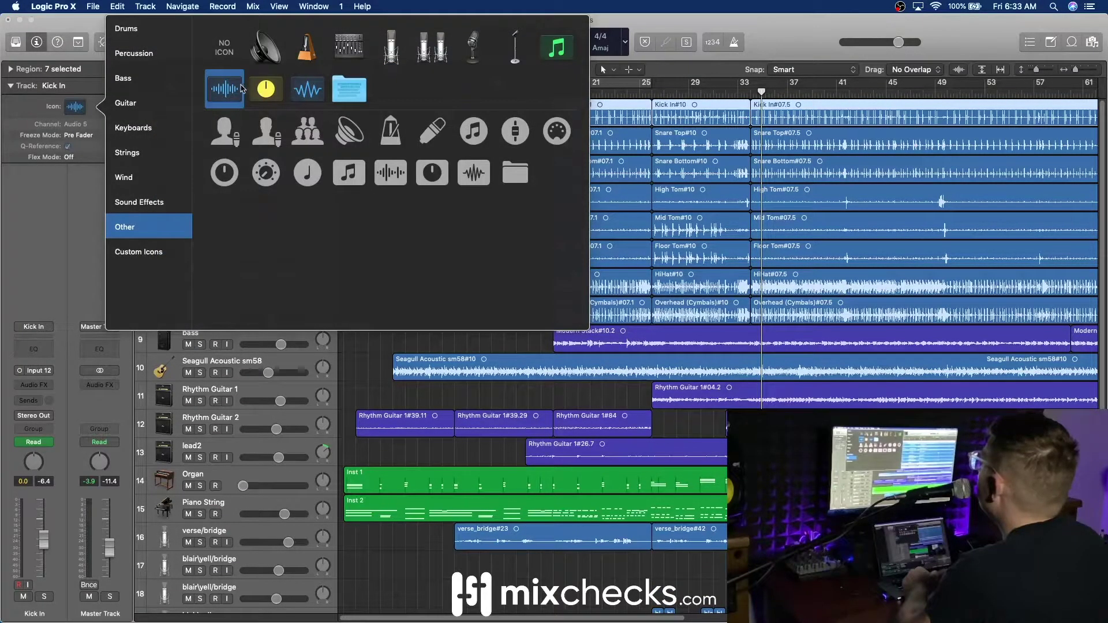
left_click(151, 52)
left_click(154, 32)
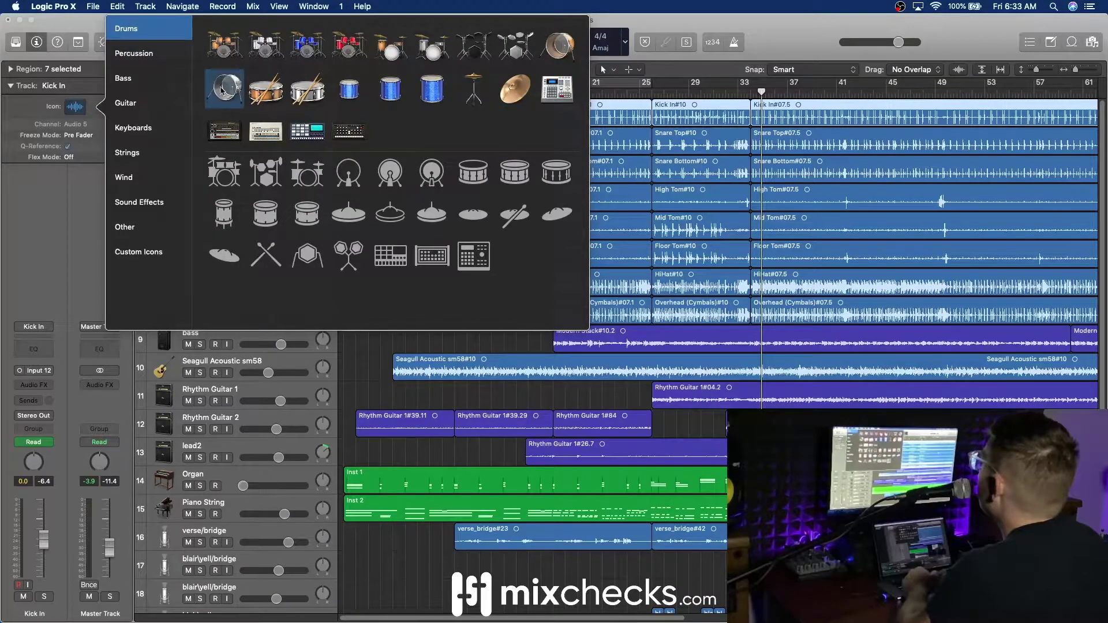
left_click(555, 48)
- Give the Snare Top track the wooden snare drum icon from the Drums set
left_click(203, 139)
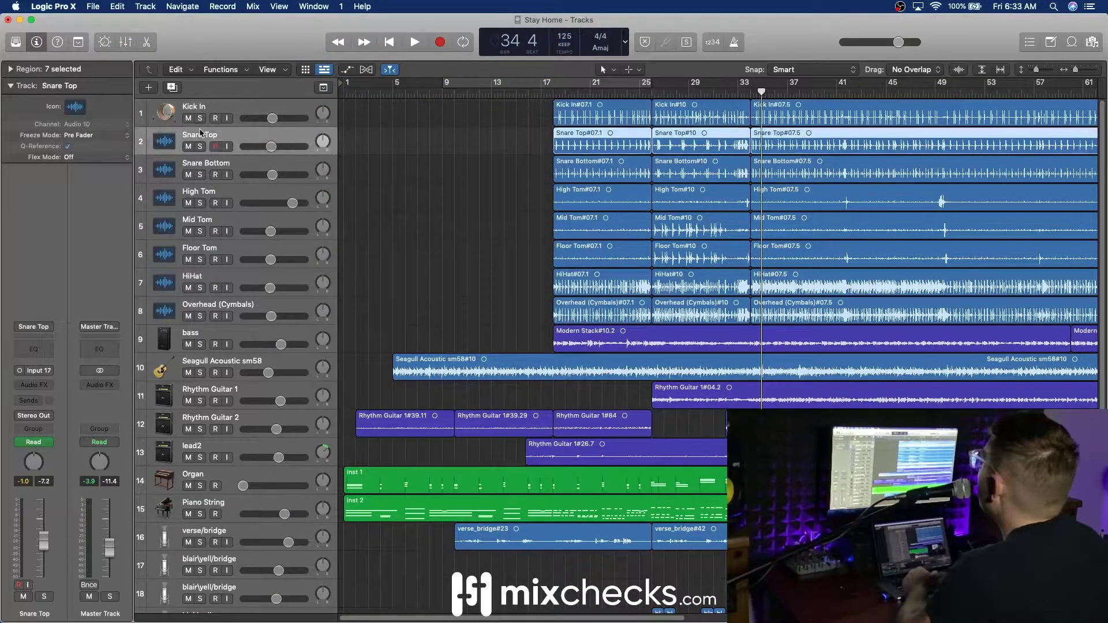
left_click(76, 110)
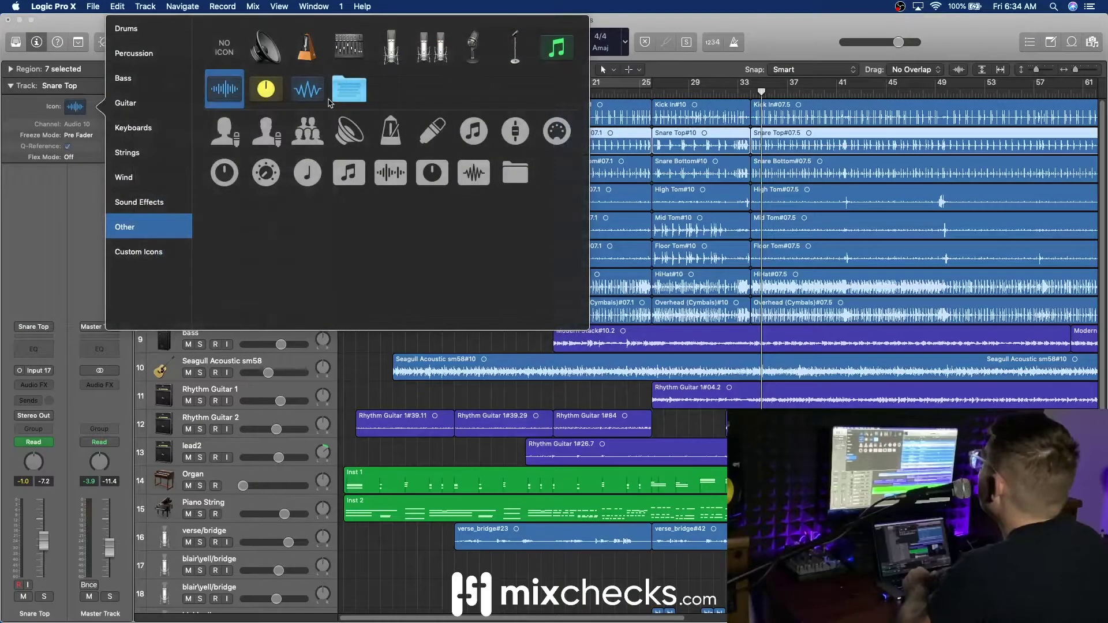
left_click(149, 59)
left_click(147, 35)
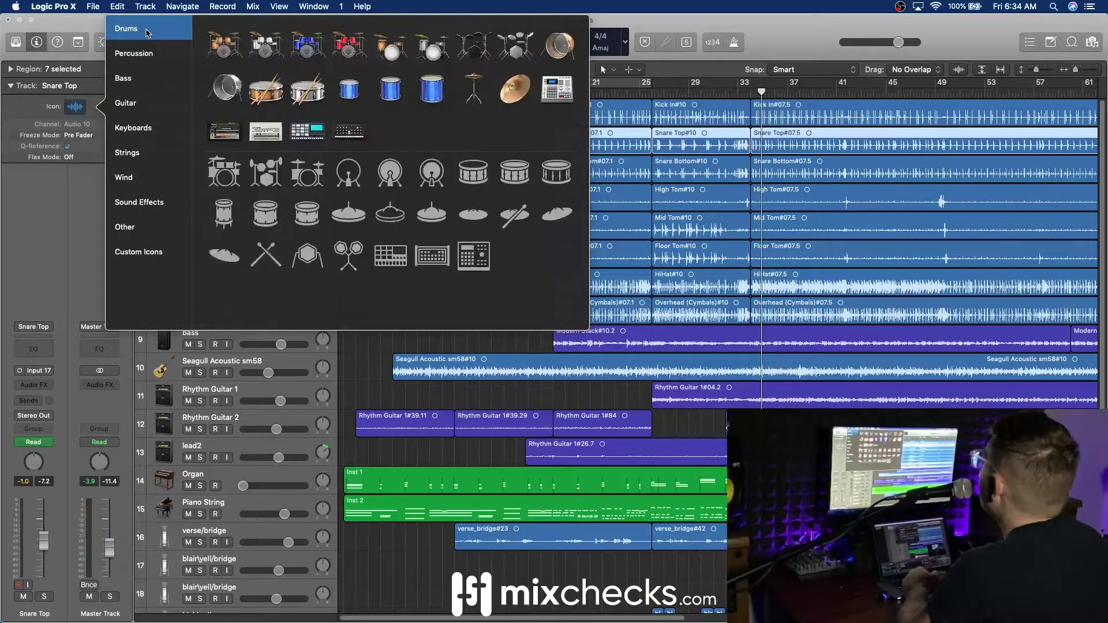
left_click(265, 89)
- Give the Snare Bottom track the white snare drum icon from the Drums set
left_click(200, 163)
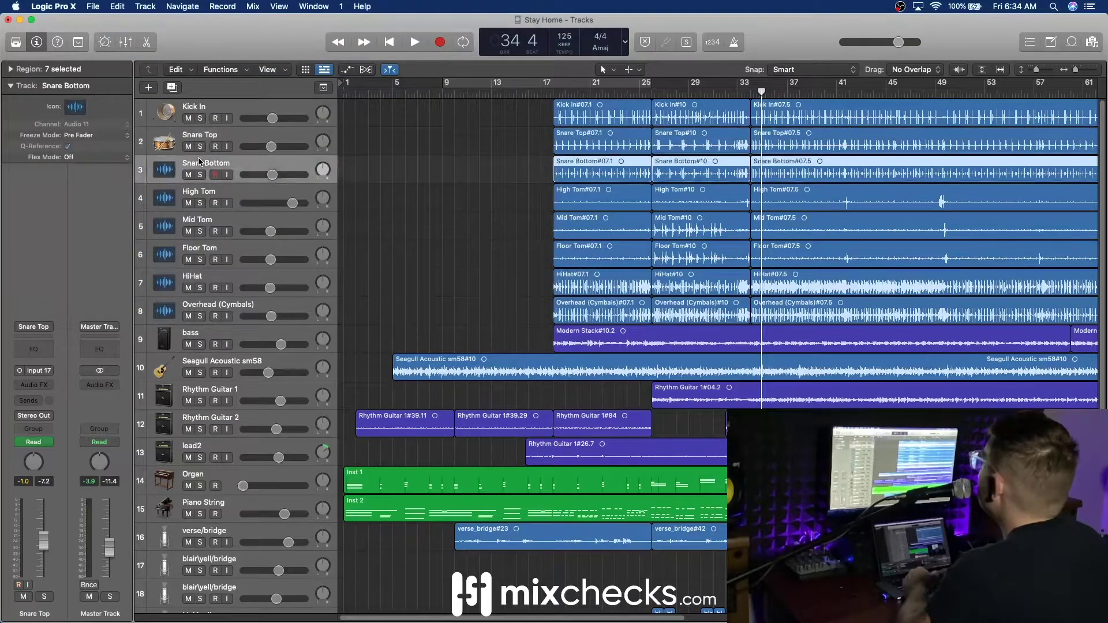
left_click(74, 109)
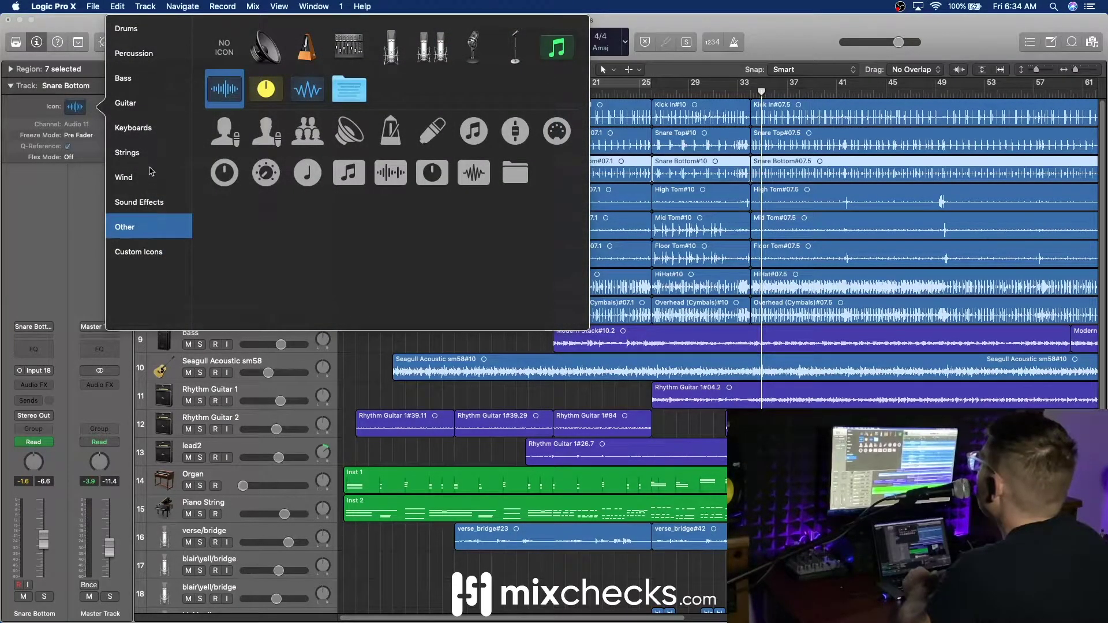
left_click(155, 29)
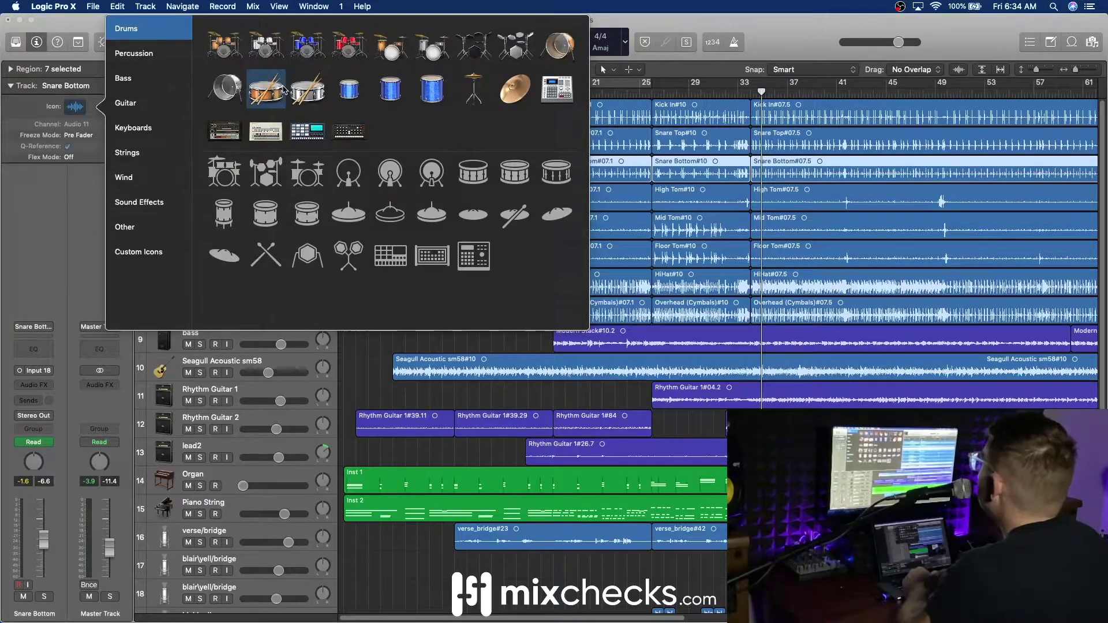
left_click(284, 89)
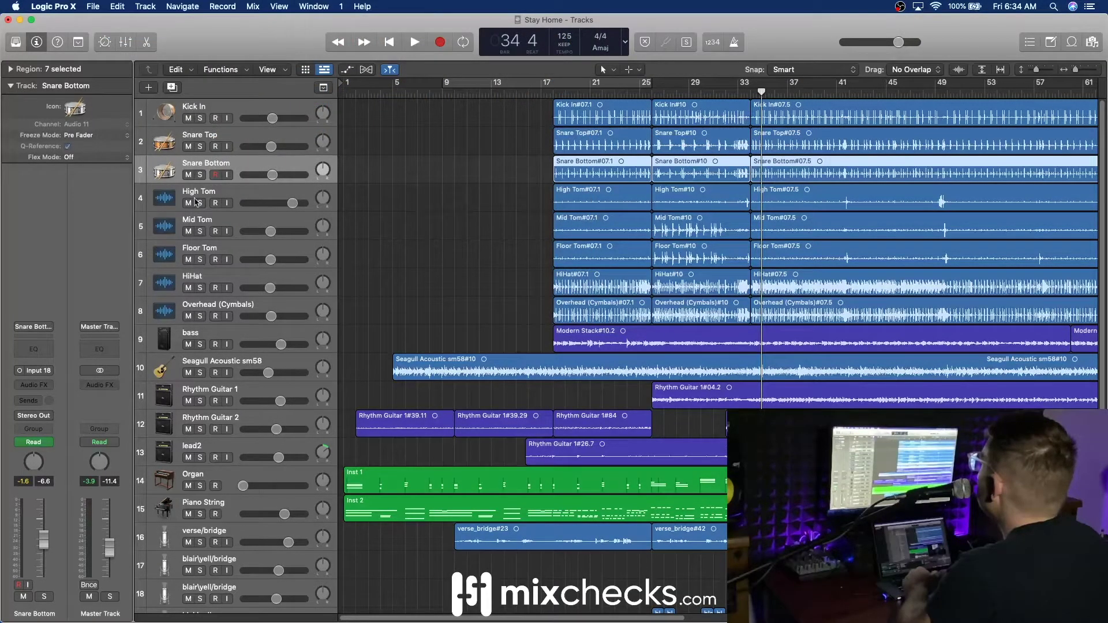
- Set the High Tom track's icon to the smallest blue tom from the Drums set
left_click(187, 193)
left_click(74, 106)
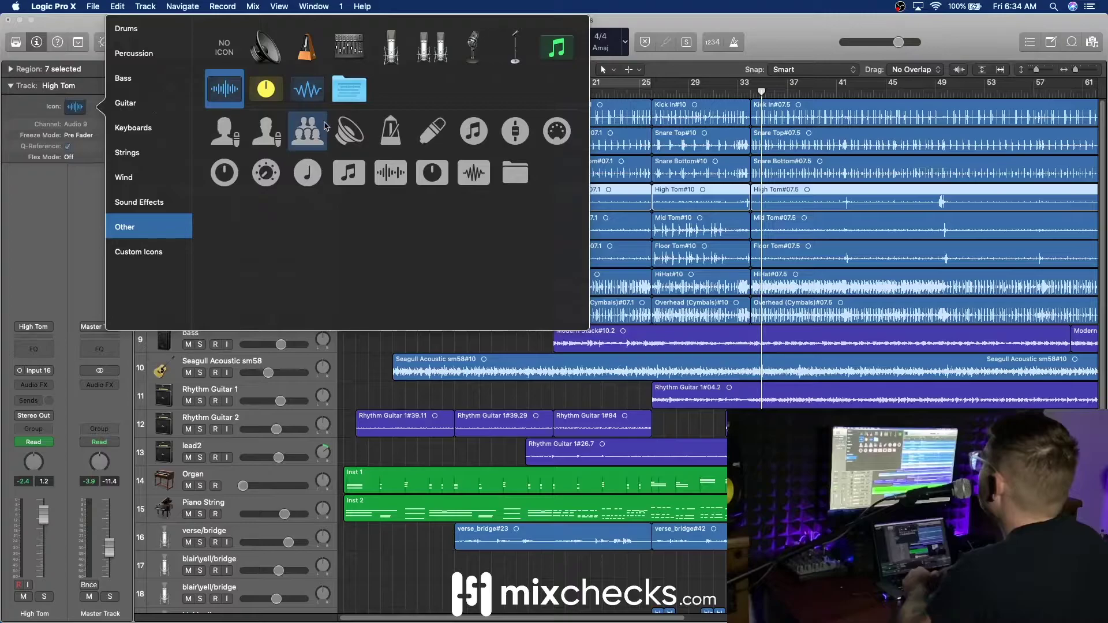
left_click(125, 28)
left_click(349, 88)
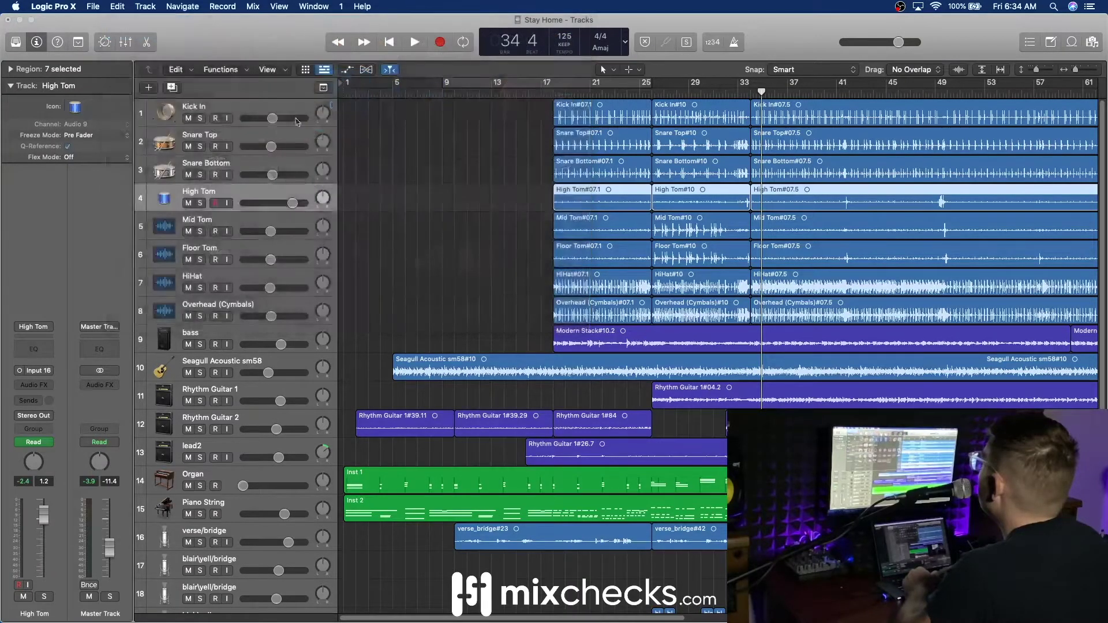
- Set the Mid Tom track's icon to the medium-sized blue tom from the Drums set
left_click(165, 227)
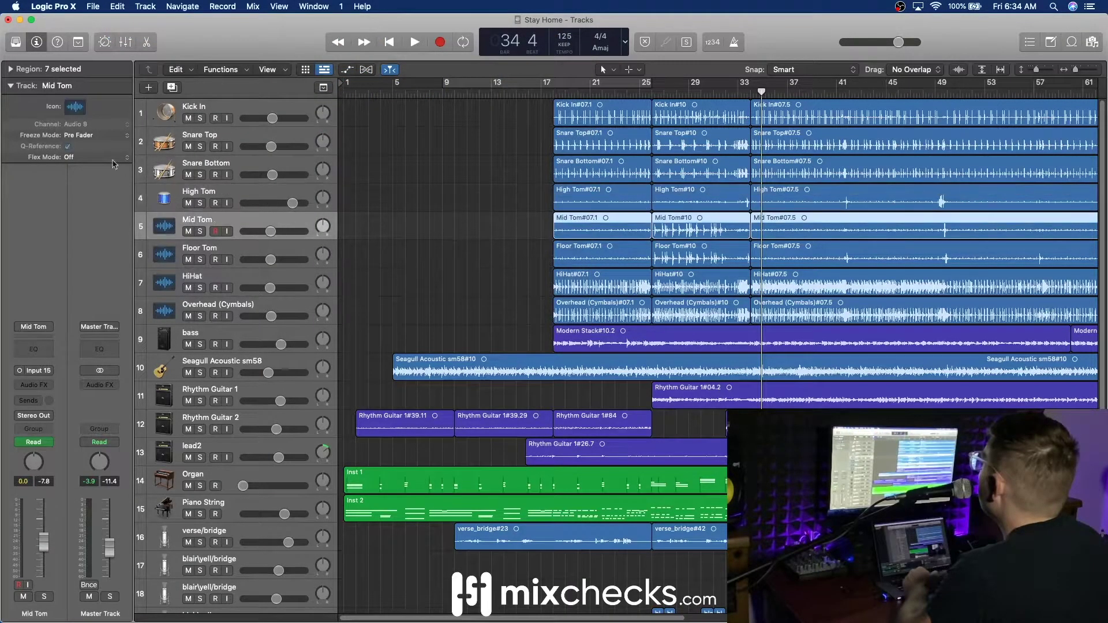
left_click(79, 108)
left_click(159, 37)
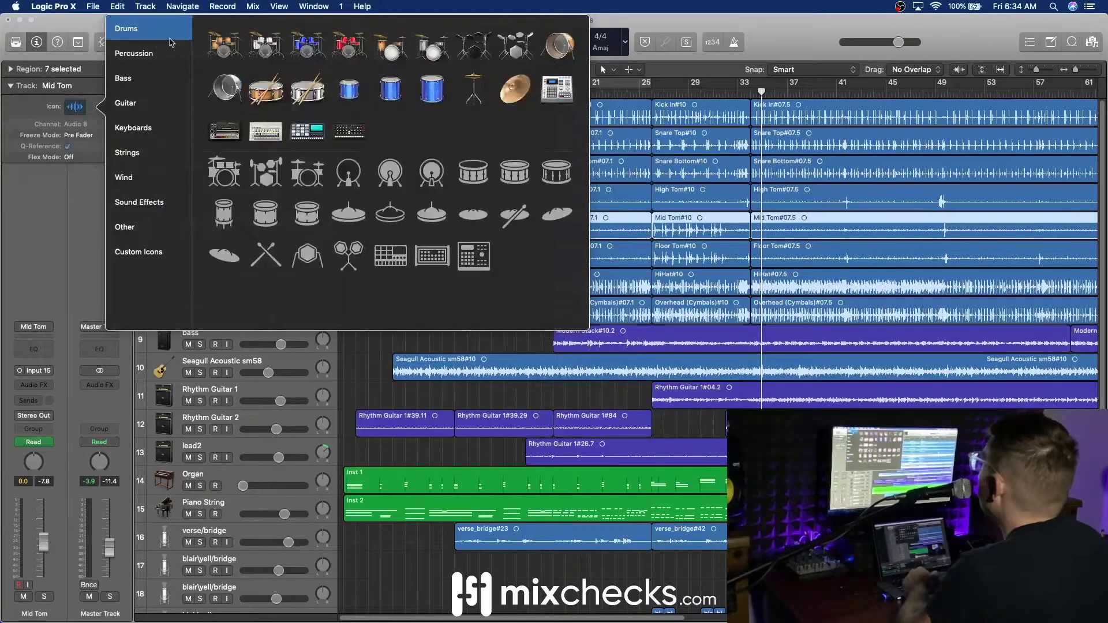
left_click(391, 88)
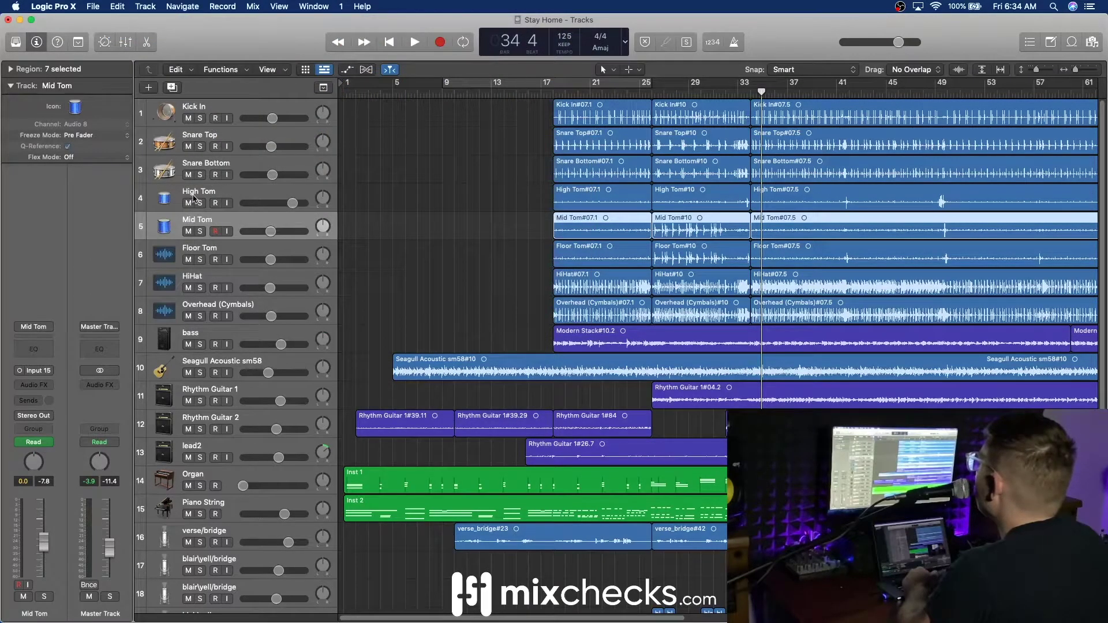
- Set the Floor Tom track's icon to the largest blue tom from the Drums set
left_click(165, 256)
left_click(74, 115)
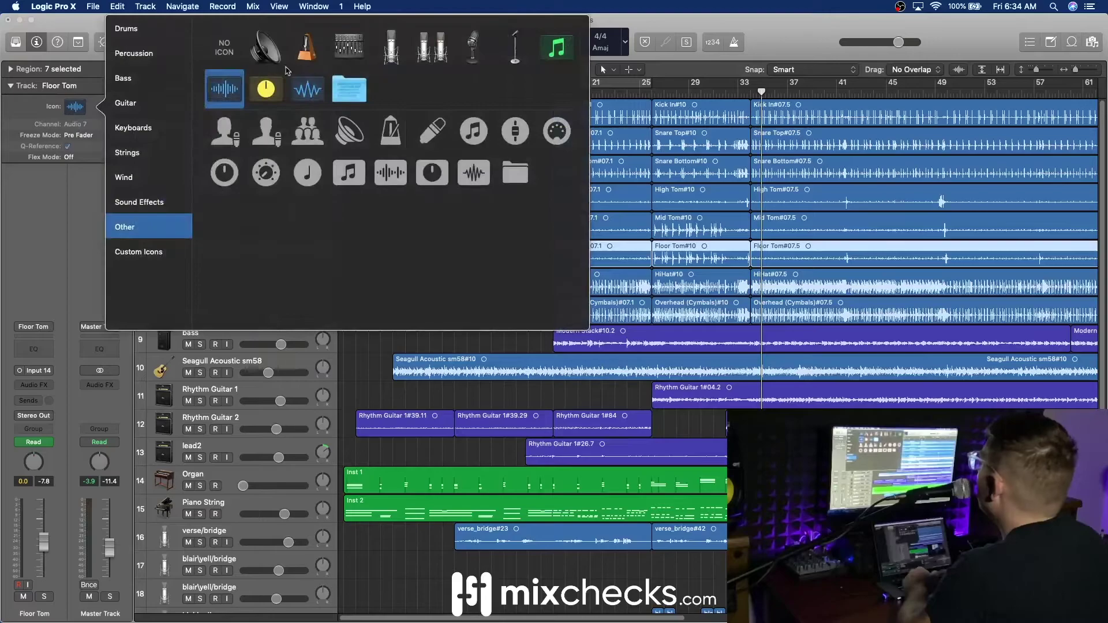
left_click(145, 35)
left_click(415, 74)
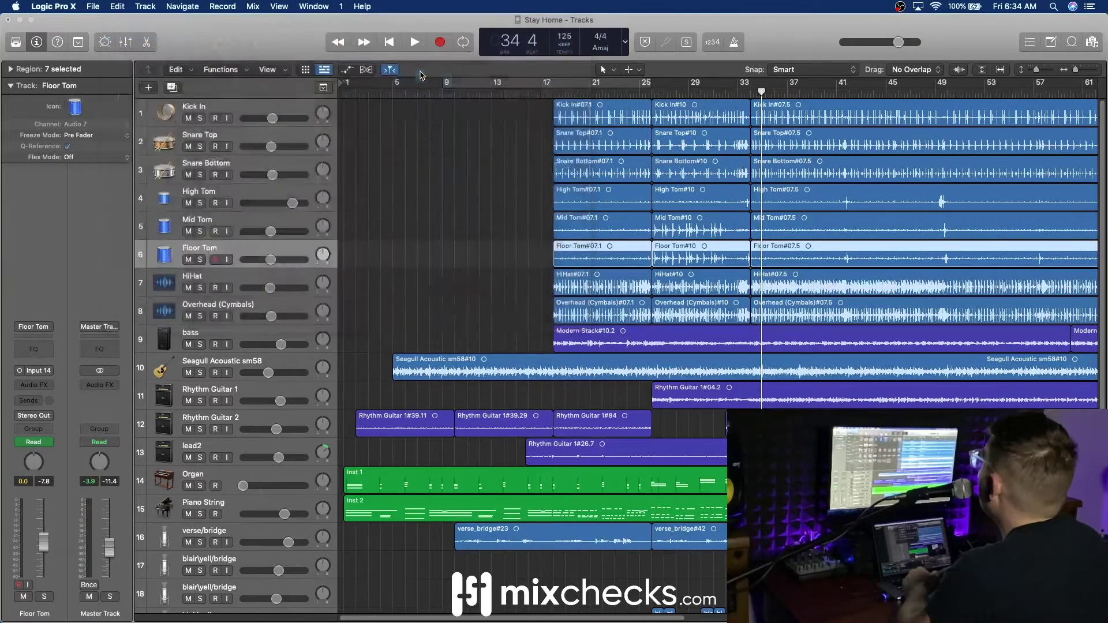
- Give the HiHat track the hi-hat stand icon from the Drums set
left_click(160, 283)
left_click(74, 106)
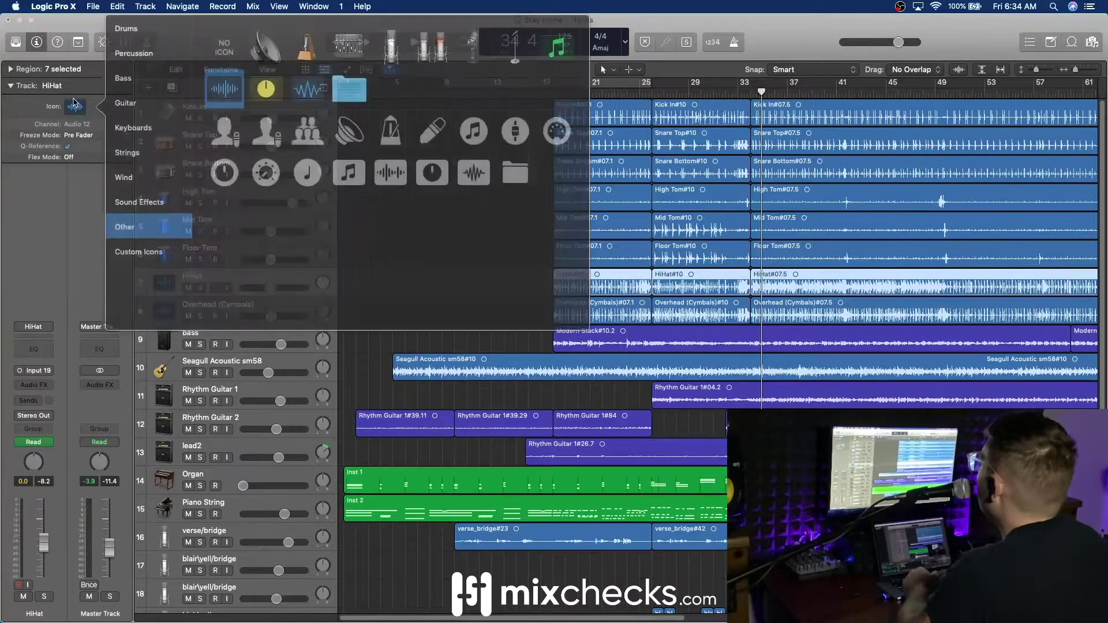
left_click(126, 28)
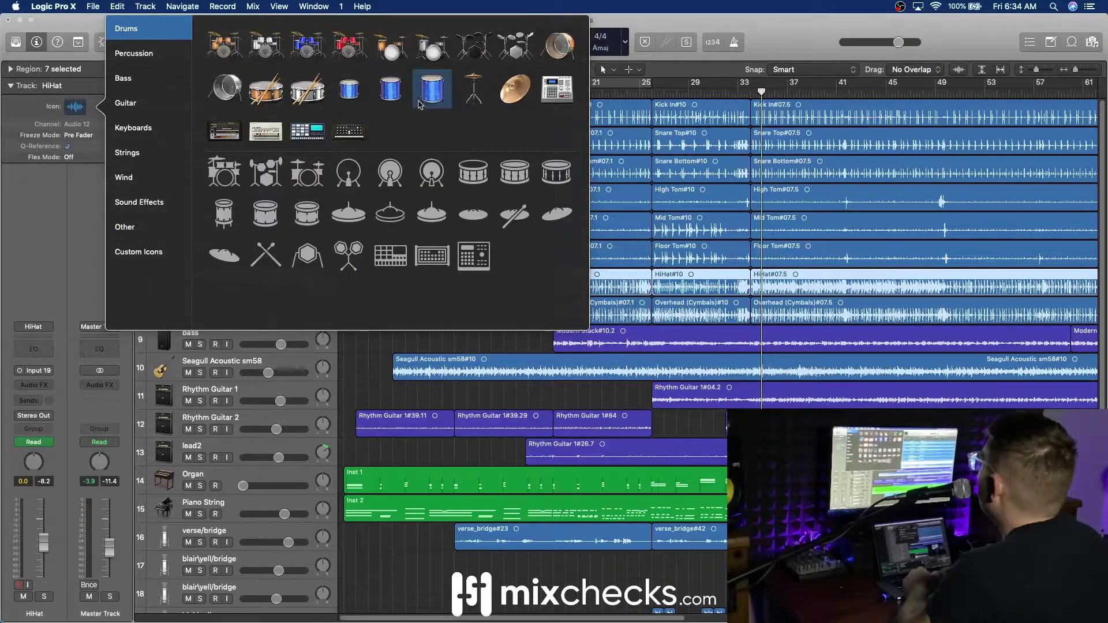
left_click(473, 89)
- Give the Overhead (Cymbals) track the orange full drum kit icon from the Drums set
left_click(166, 308)
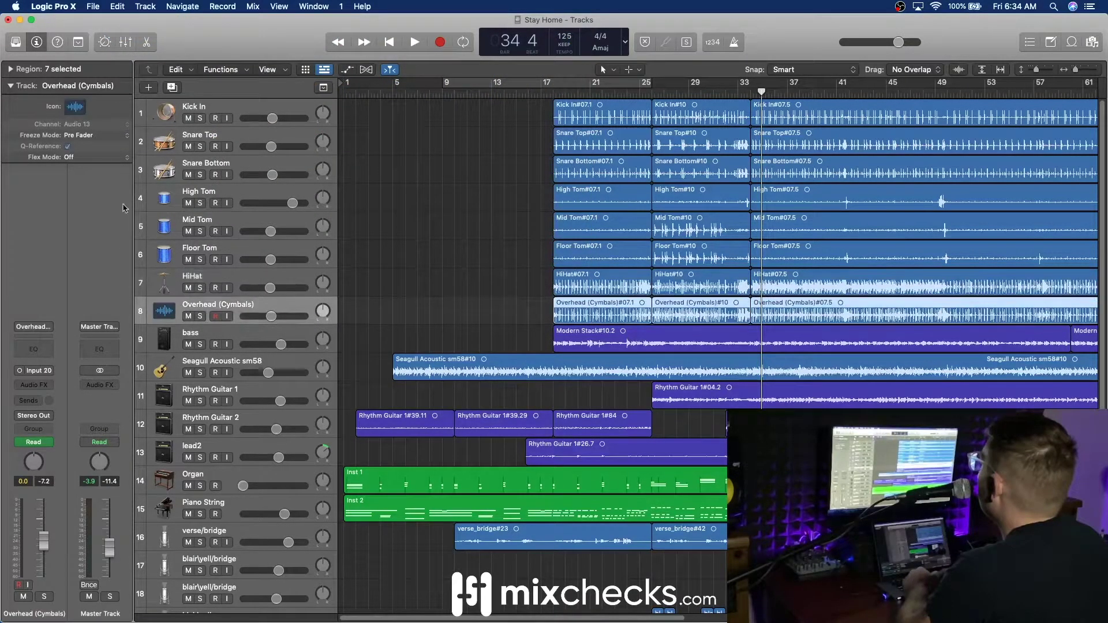
left_click(75, 106)
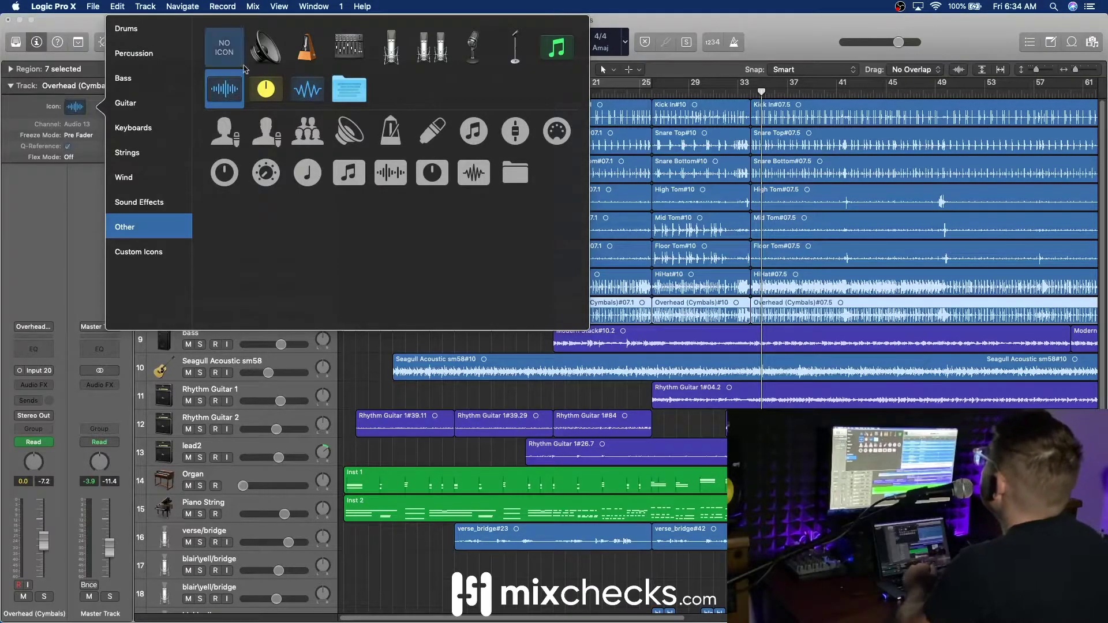
left_click(157, 33)
left_click(225, 47)
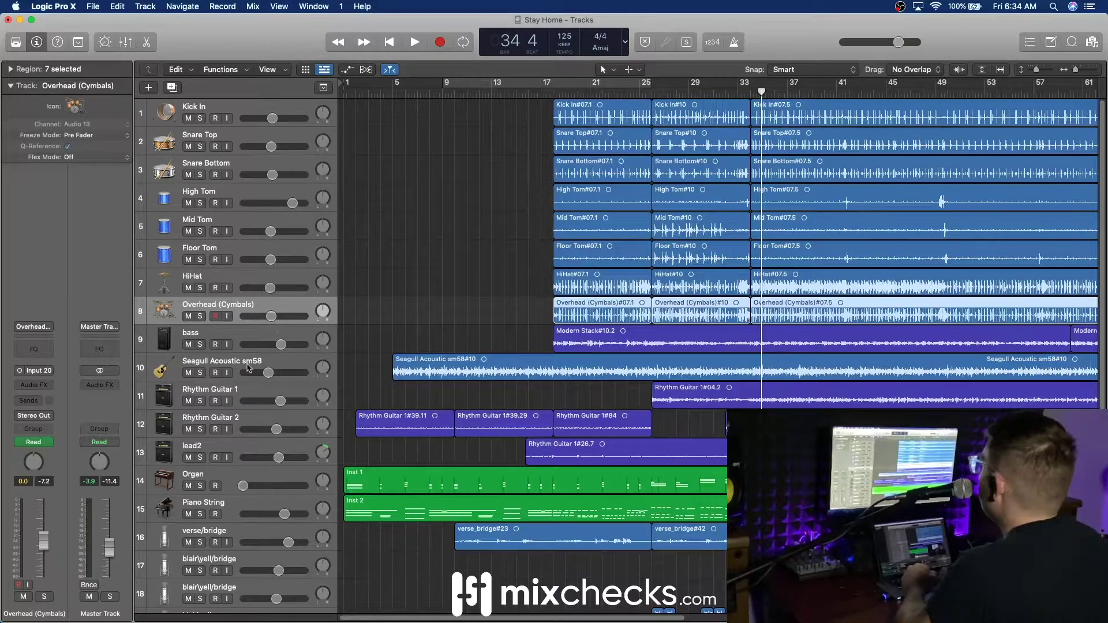
- Color all drum tracks' regions, from Kick In through Overhead (Cymbals), brick red, trying olive and brown first
scroll(249, 368, "down", 6)
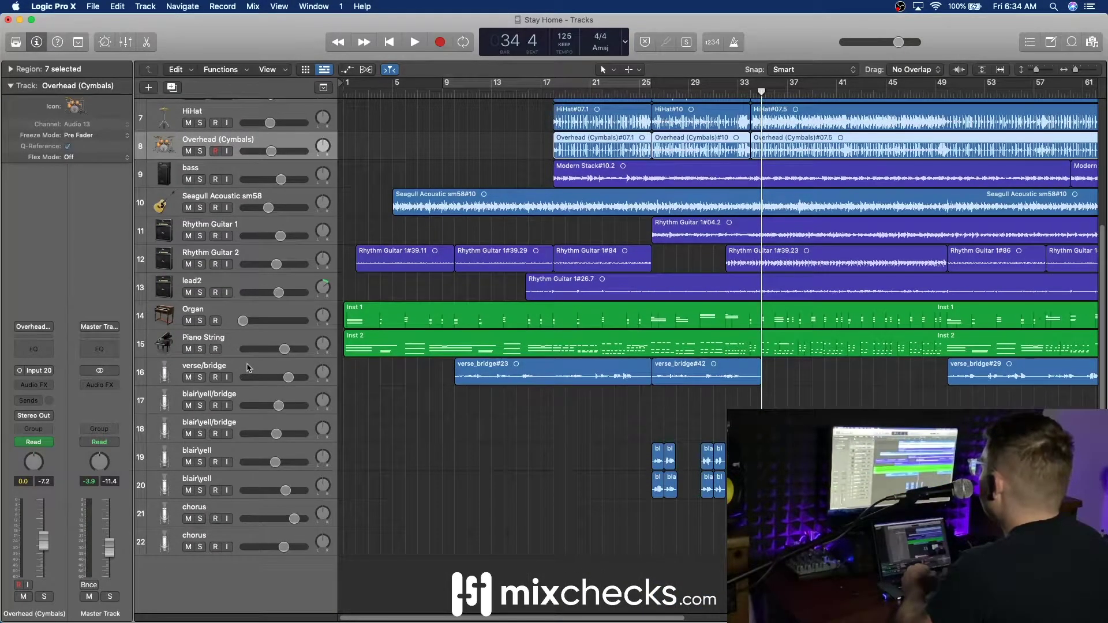
scroll(248, 367, "up", 6)
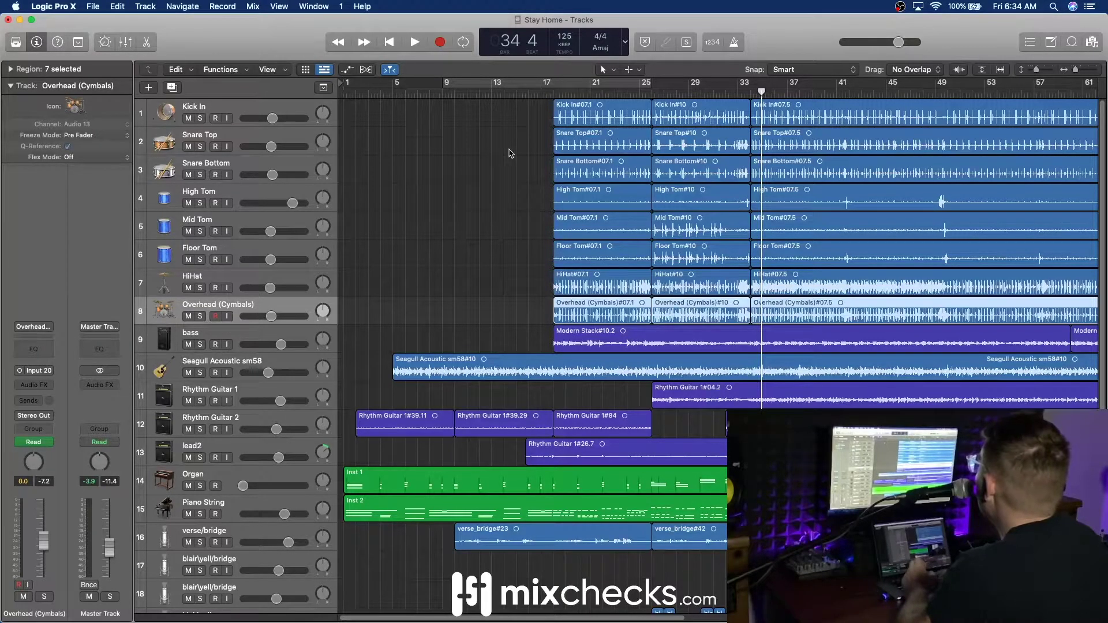
left_click(221, 111)
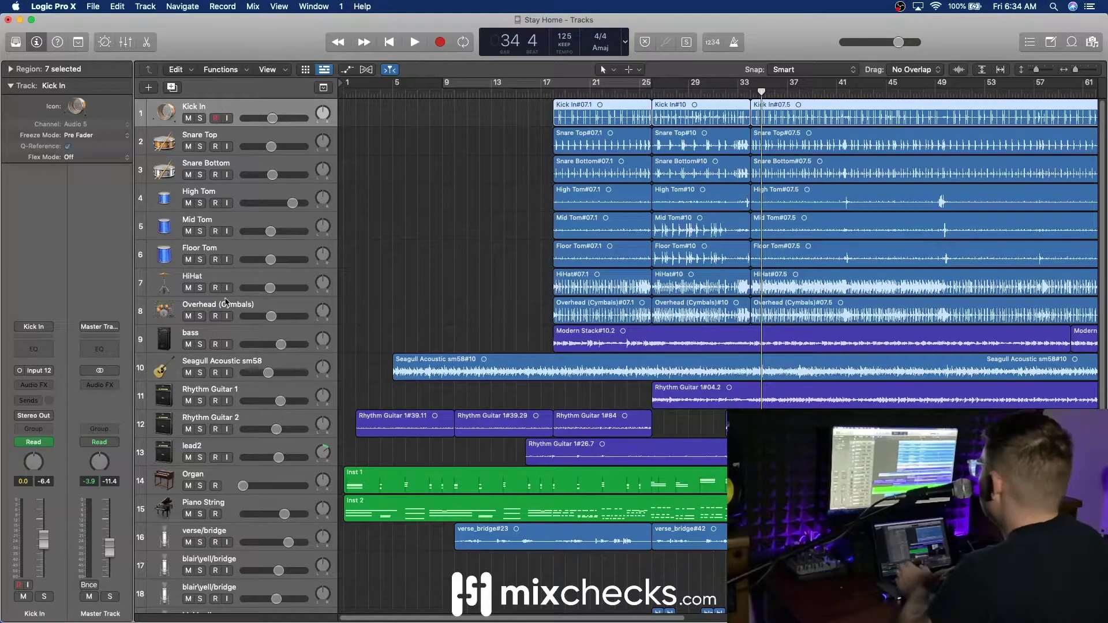
left_click(225, 308, "shift")
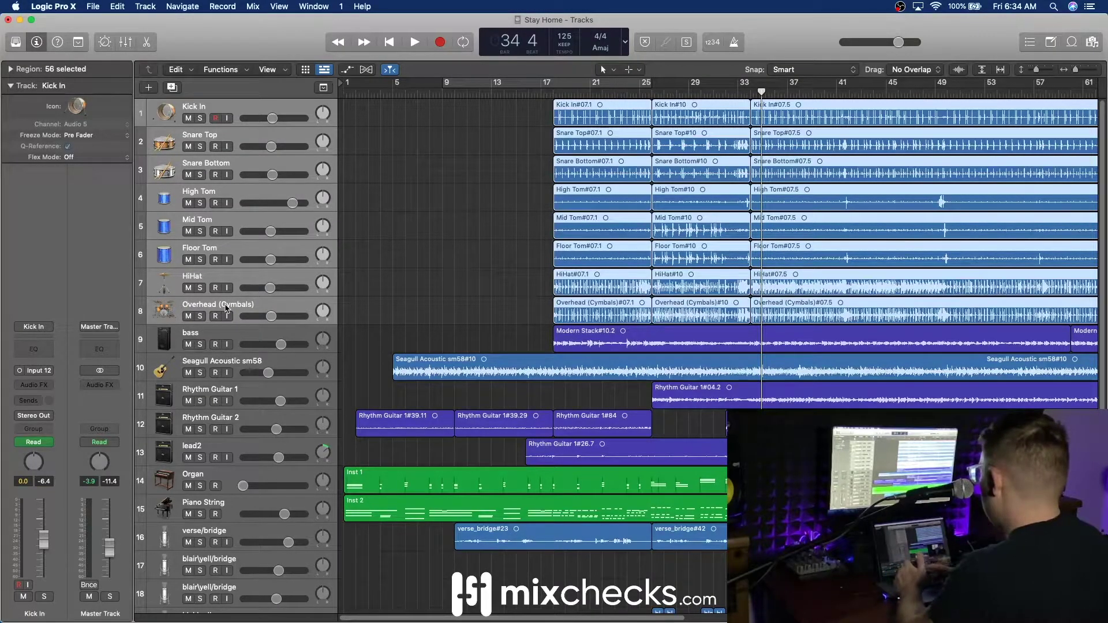
key("alt+c")
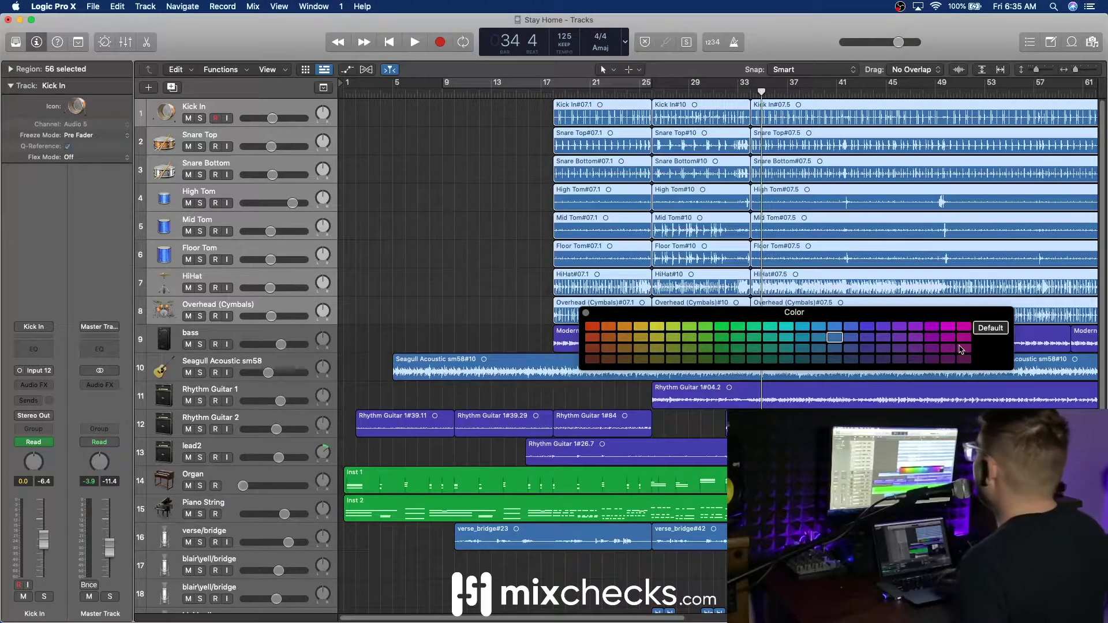
left_click(673, 349)
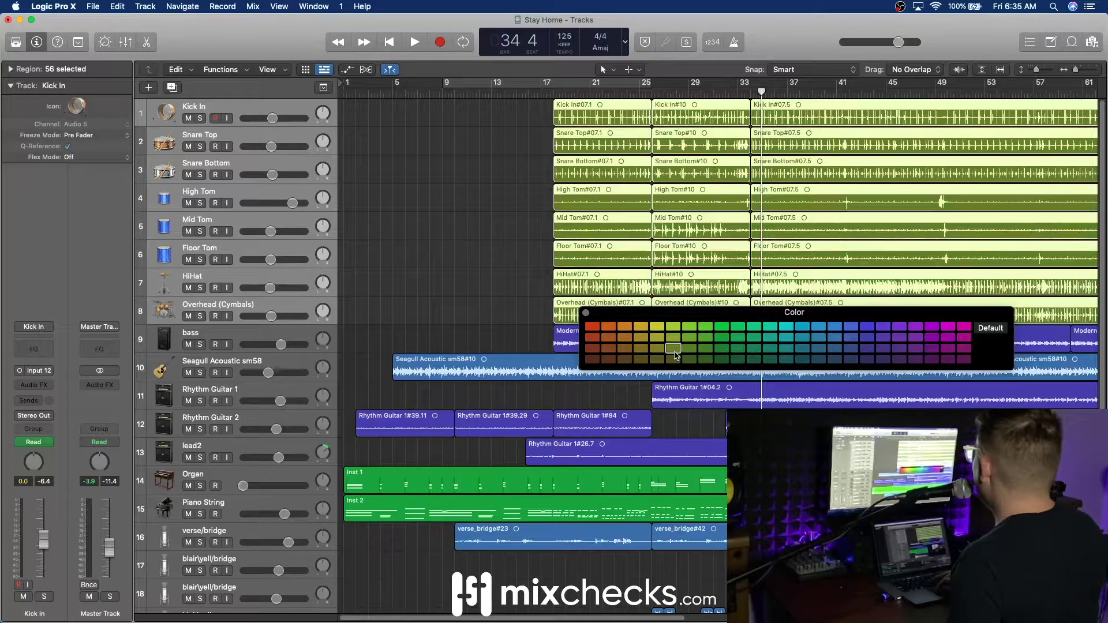
left_click(610, 350)
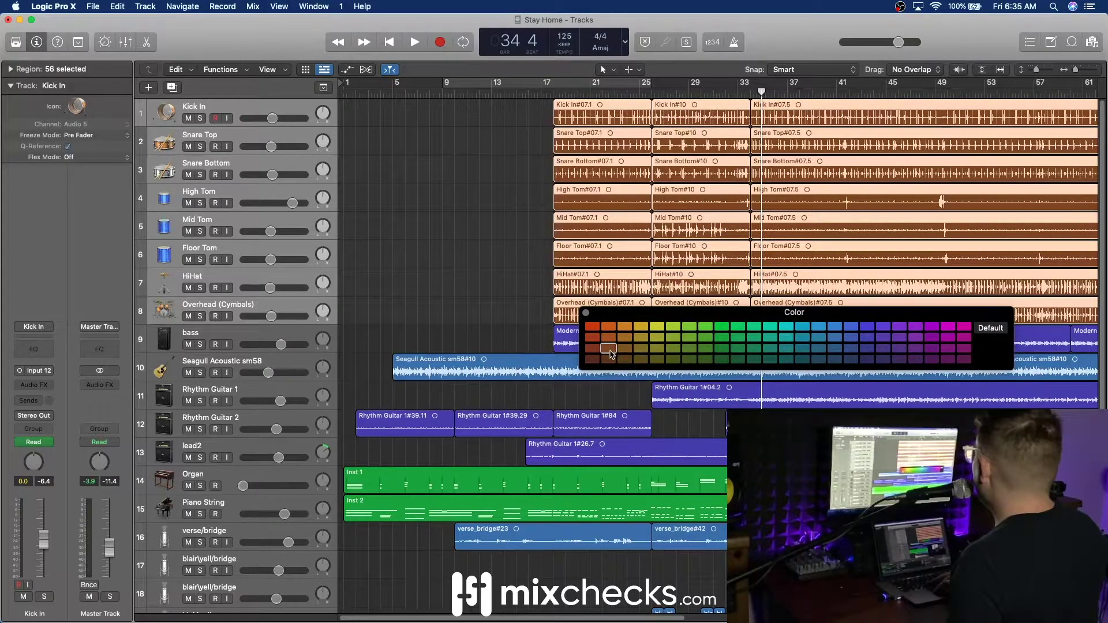
left_click(594, 338)
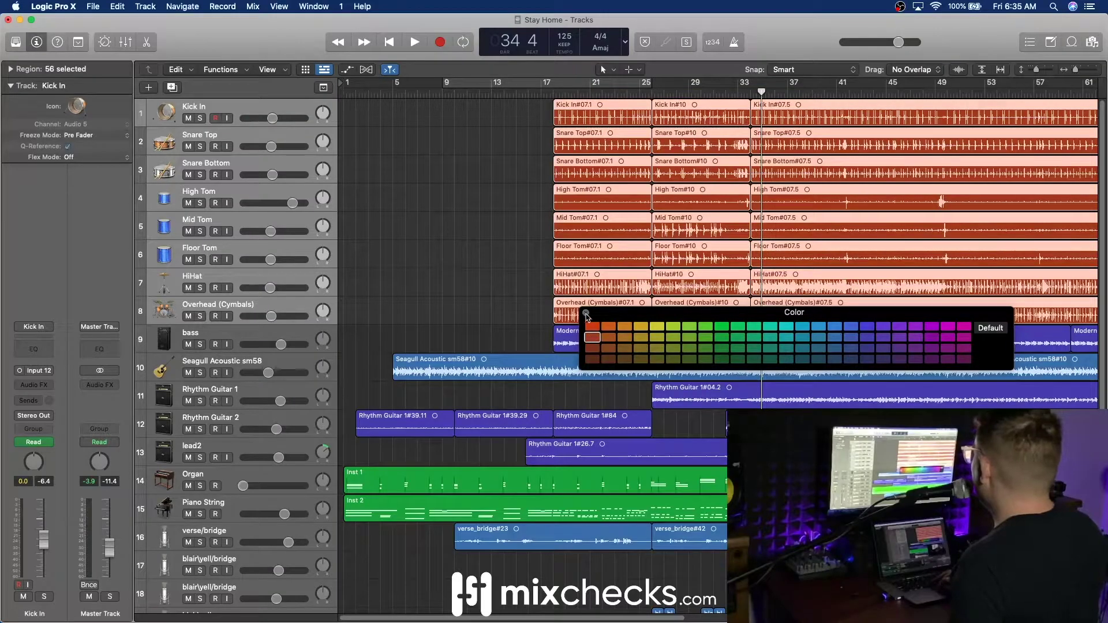
left_click(586, 314)
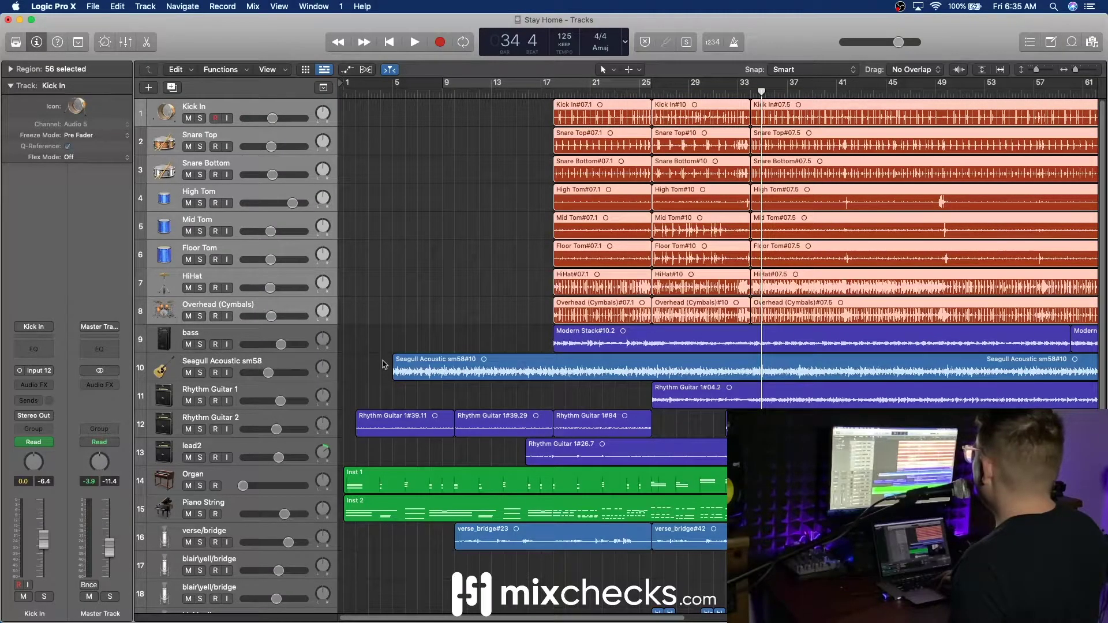
- Color the Seagull Acoustic sm58 track's region golden yellow
left_click(235, 336)
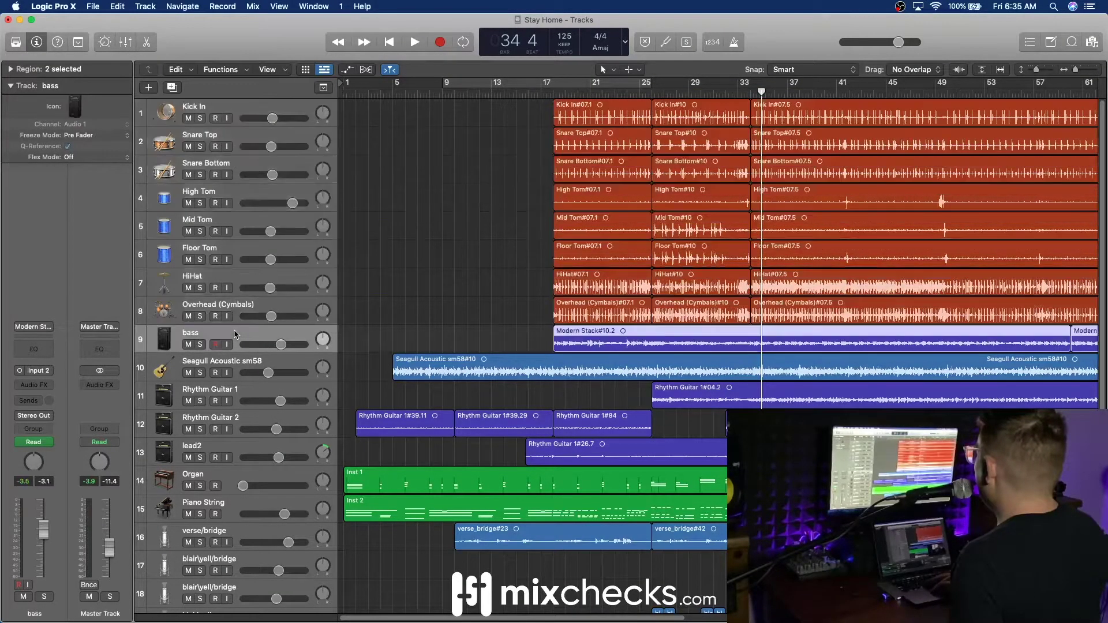
left_click(265, 363)
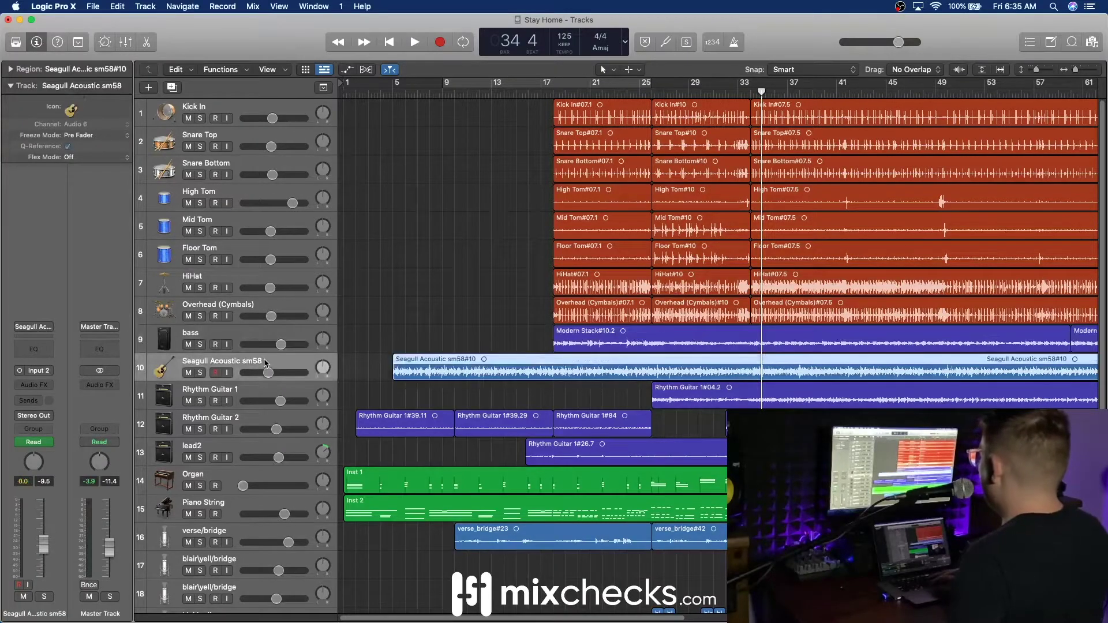
key("alt+c")
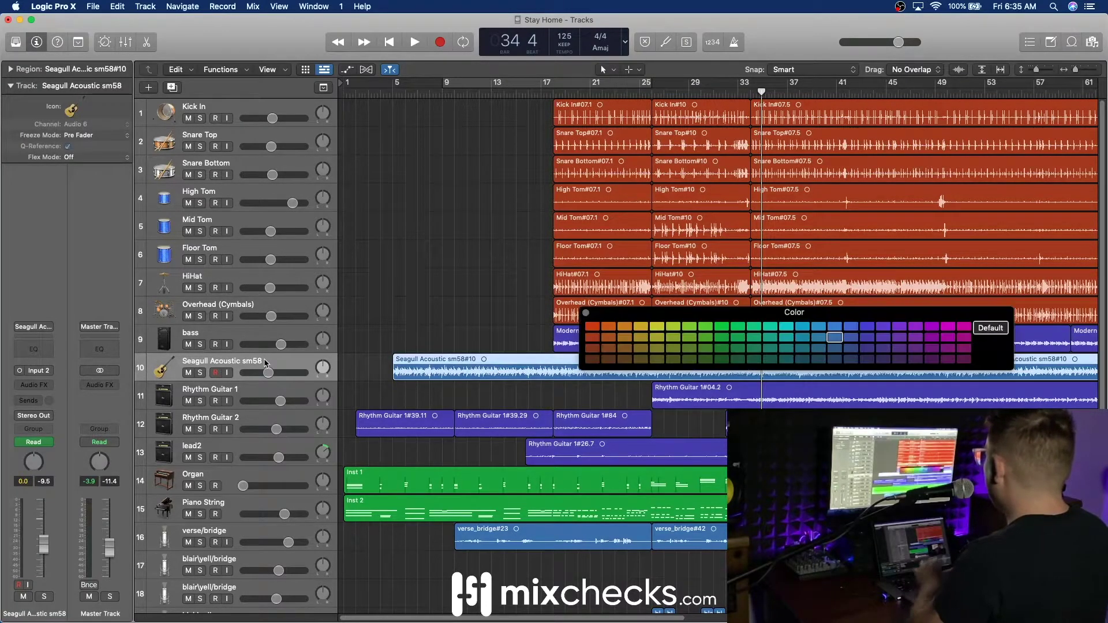
left_click(641, 337)
left_click(488, 305)
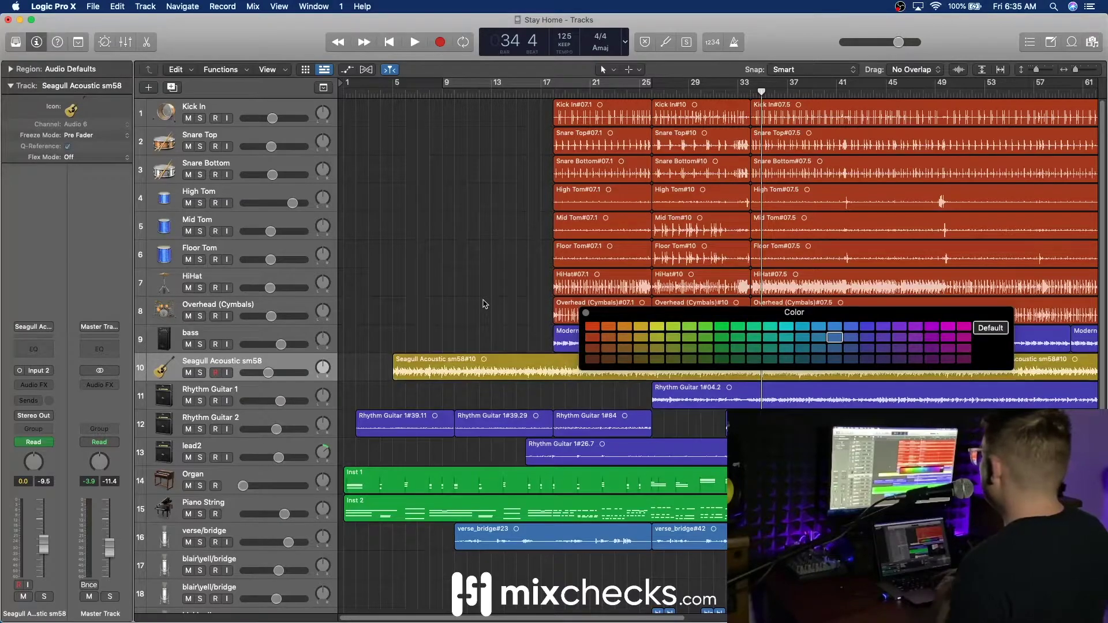
left_click(586, 314)
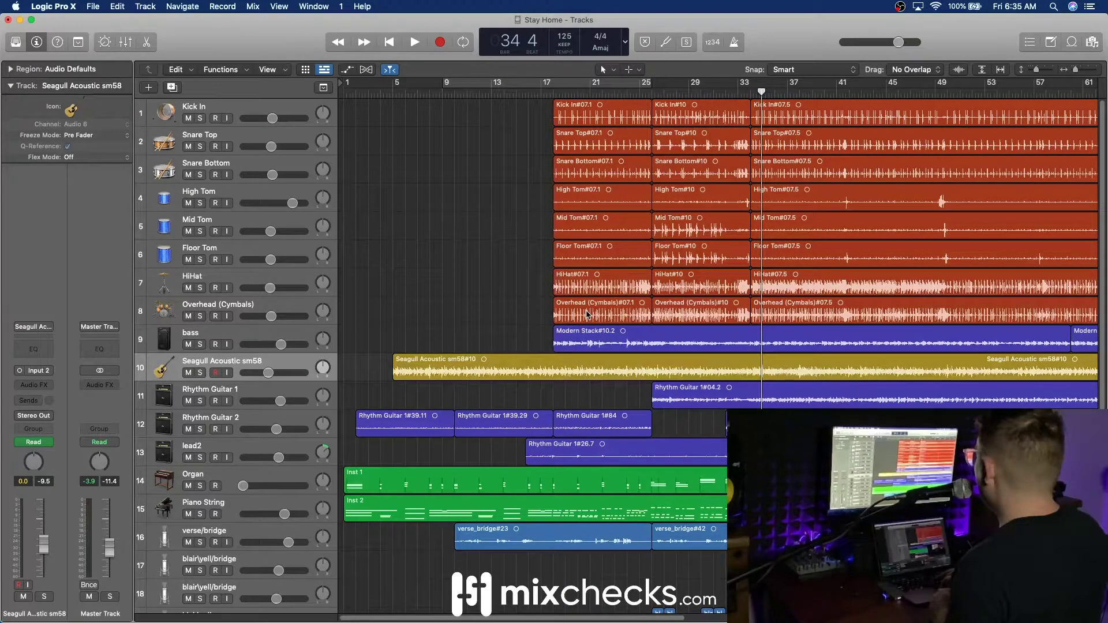
- Color the regions of Rhythm Guitar 1, Rhythm Guitar 2 and lead2 teal
left_click(236, 392)
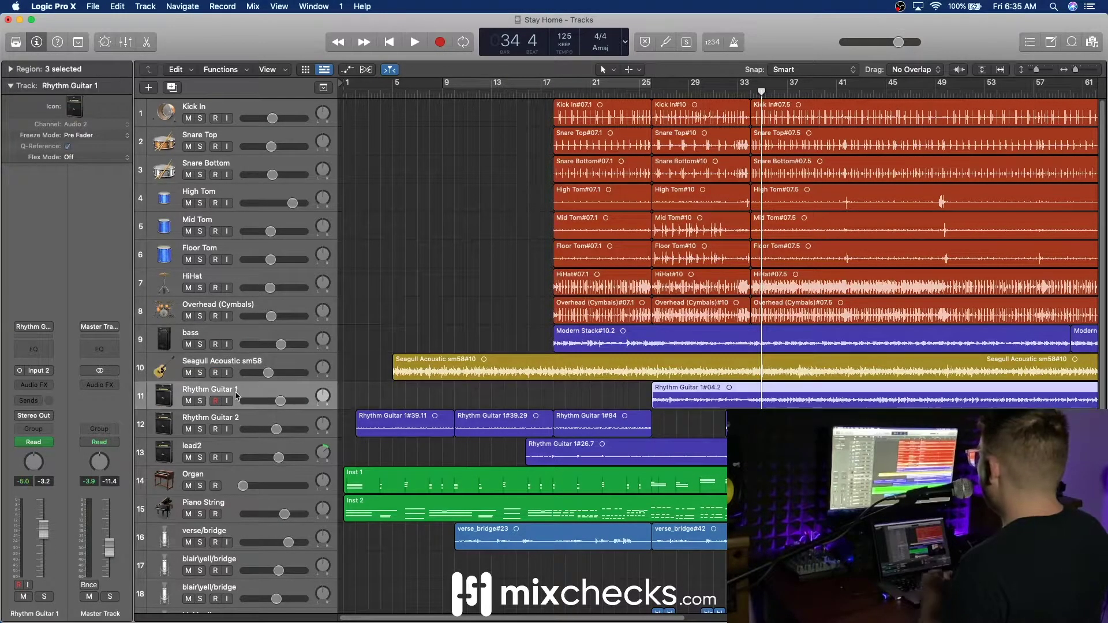
left_click(235, 451, "shift")
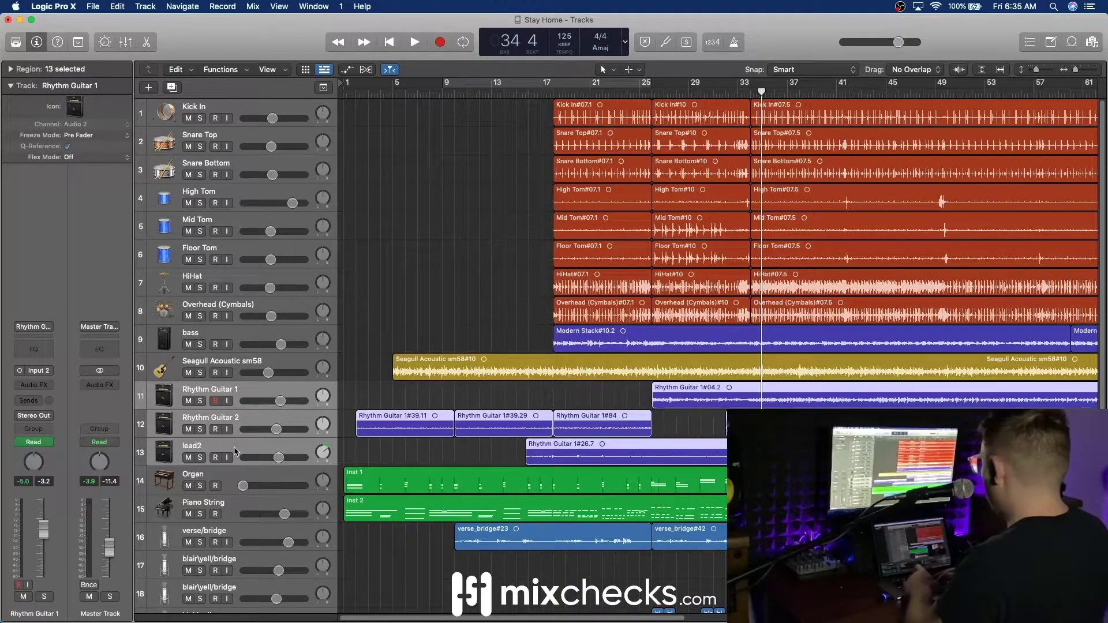
key("alt+c")
left_click(771, 338)
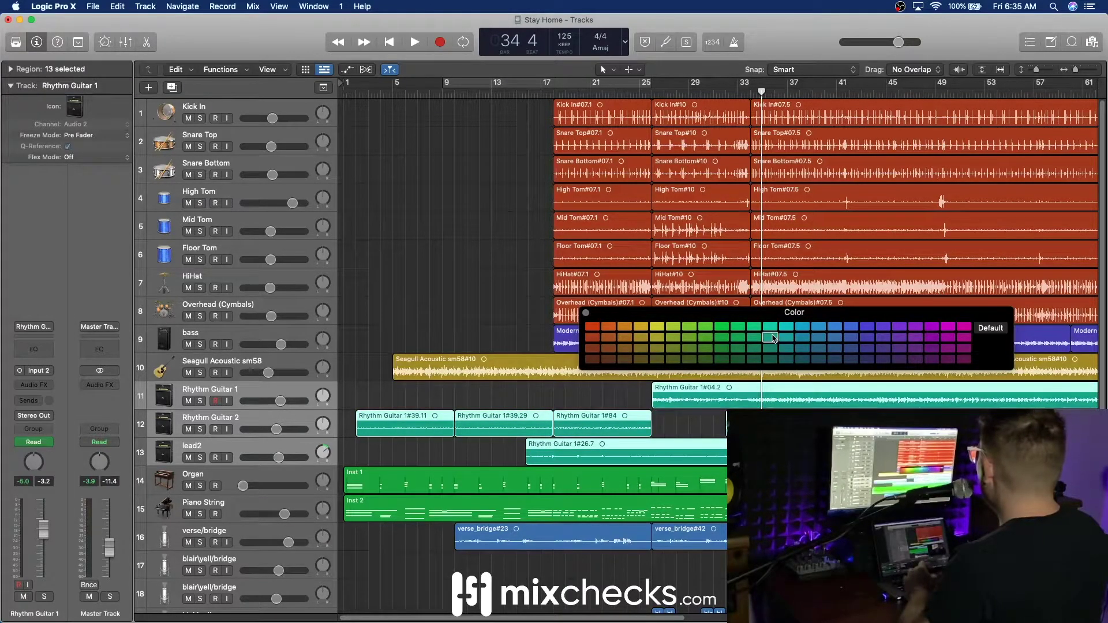
left_click(586, 315)
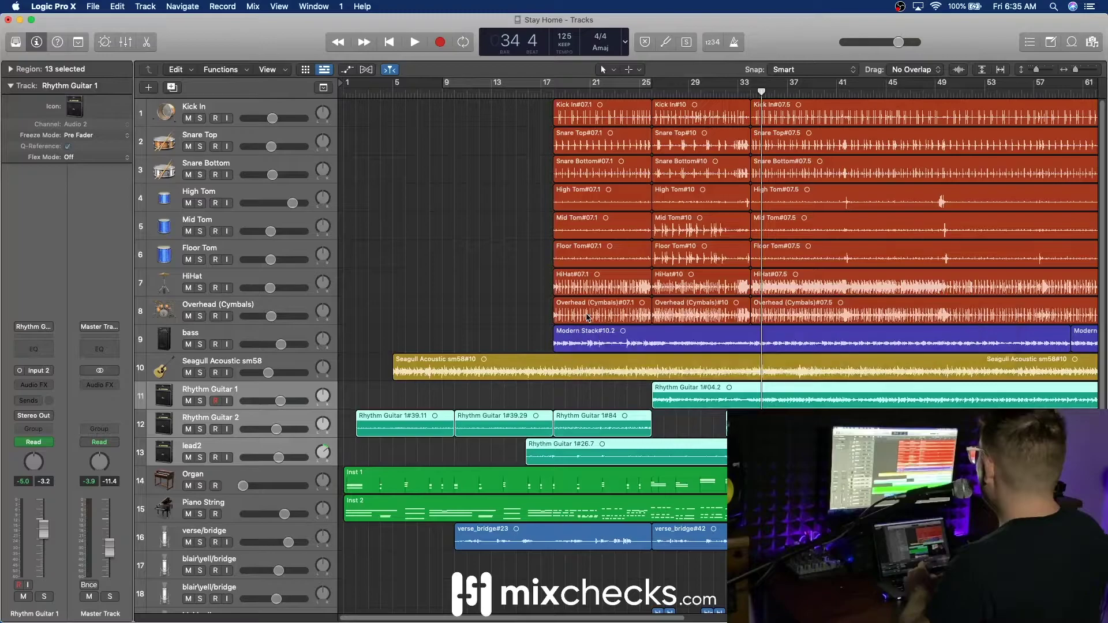
- Color the Organ and Piano String regions magenta
left_click(196, 474)
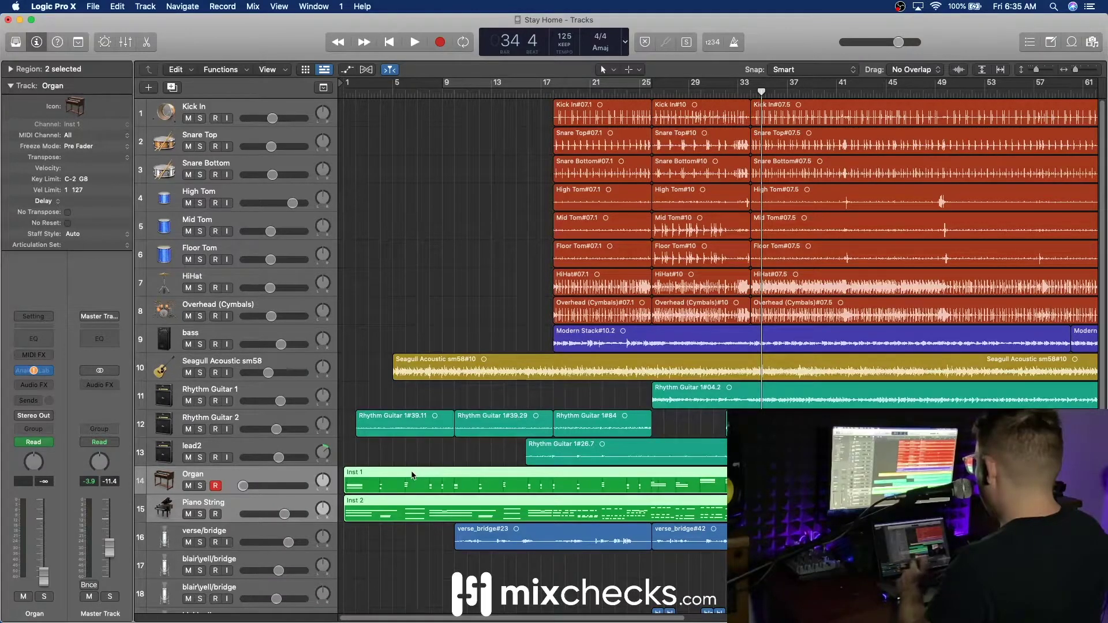
key("alt+c")
left_click(963, 338)
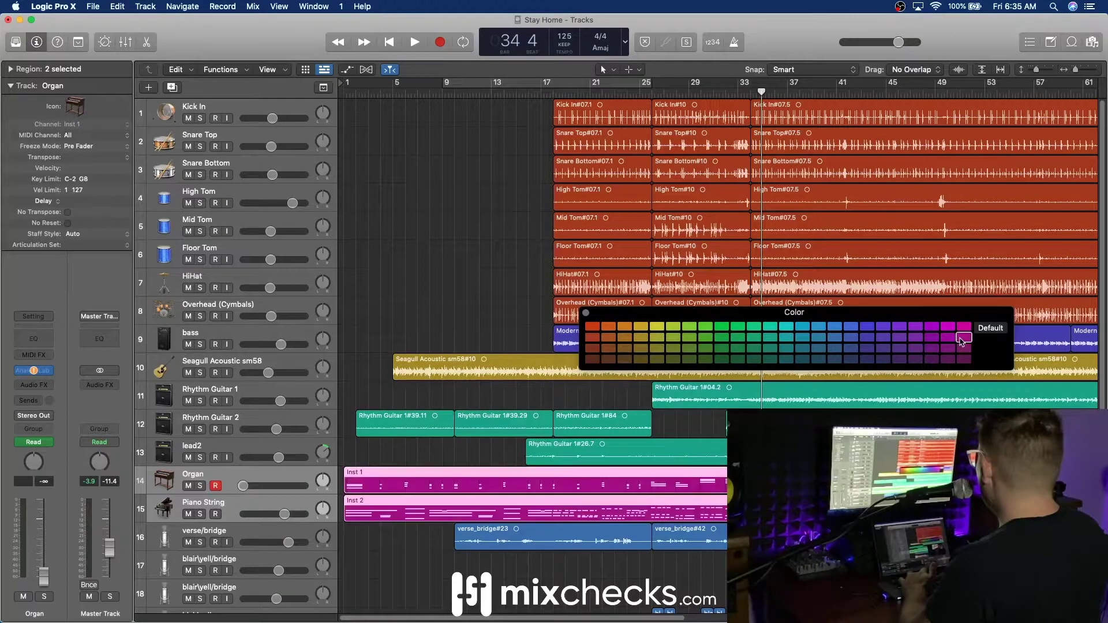
left_click(585, 314)
- Move the playhead to bar 18, where the drum regions begin
scroll(416, 522, "down", 6)
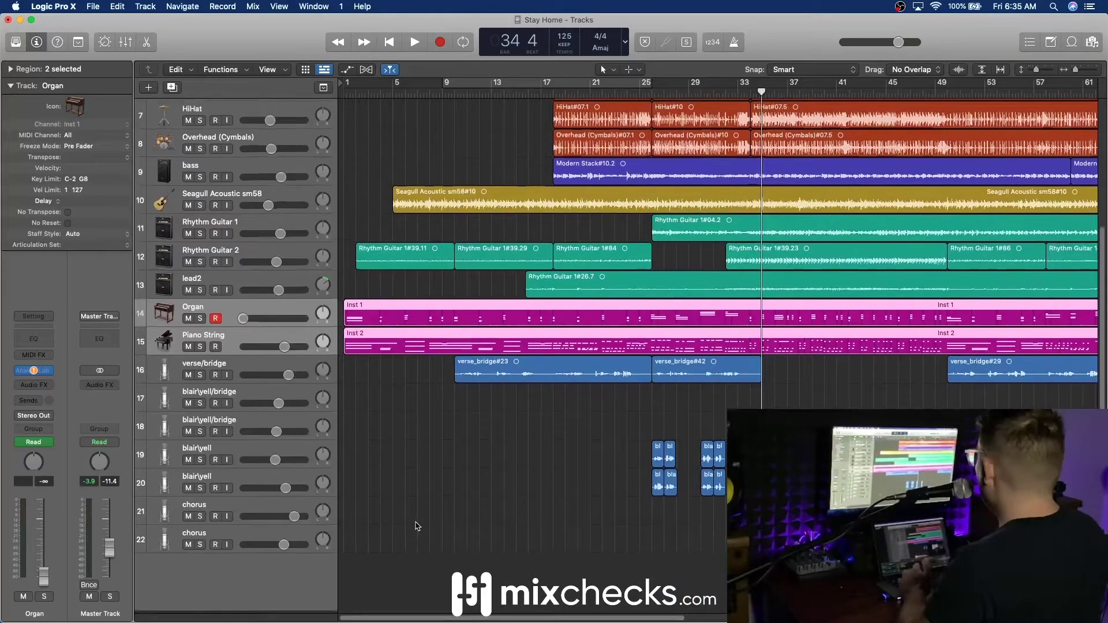
scroll(410, 488, "up", 6)
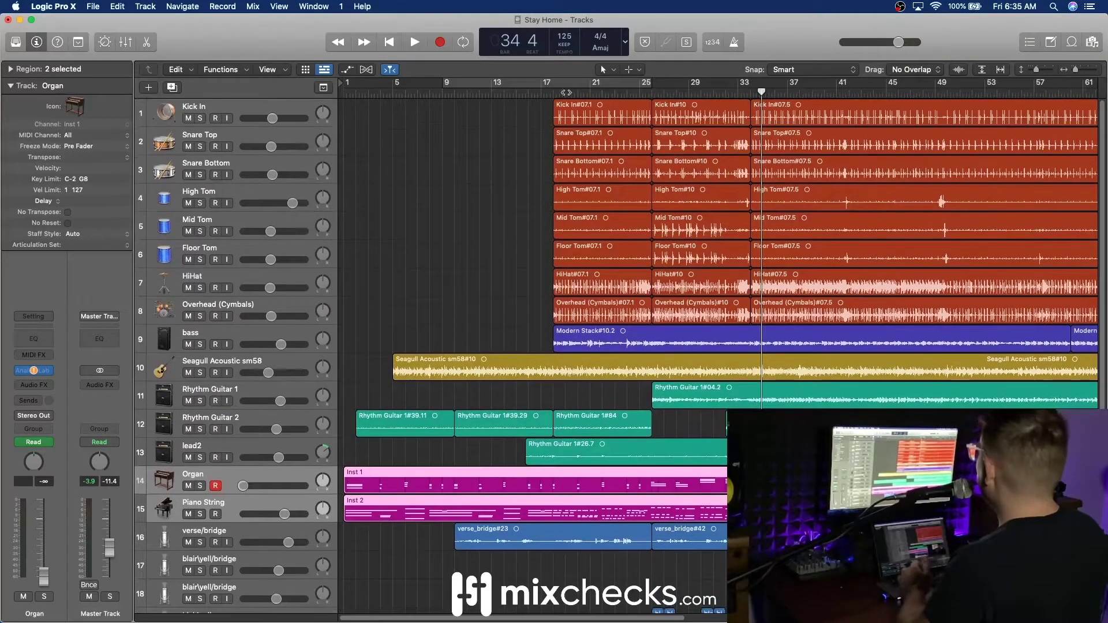
left_click(516, 92)
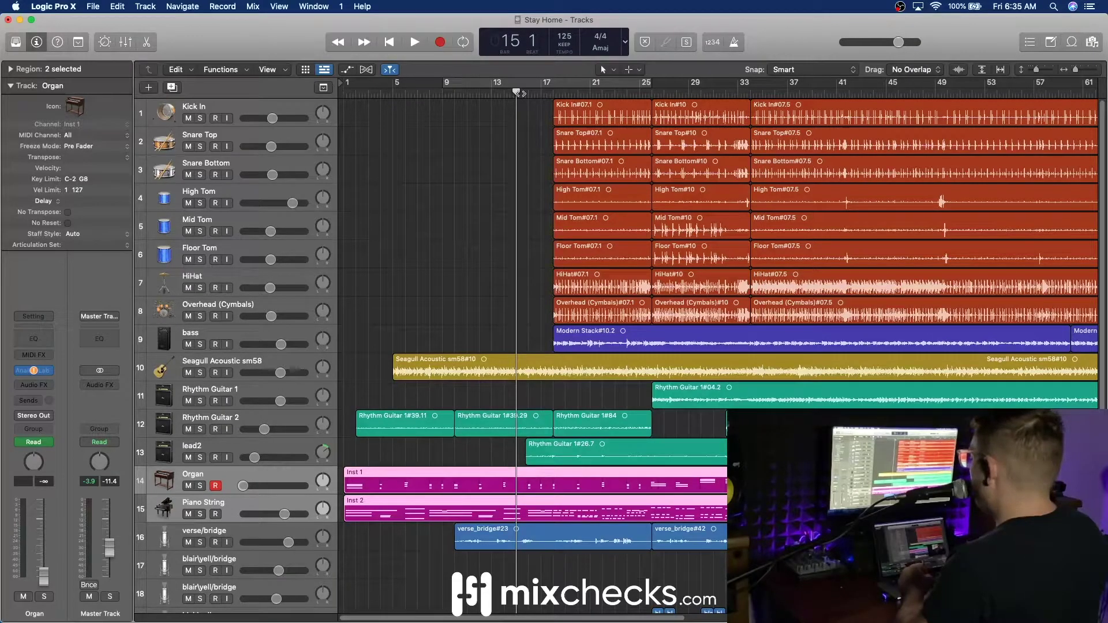
left_click(548, 93)
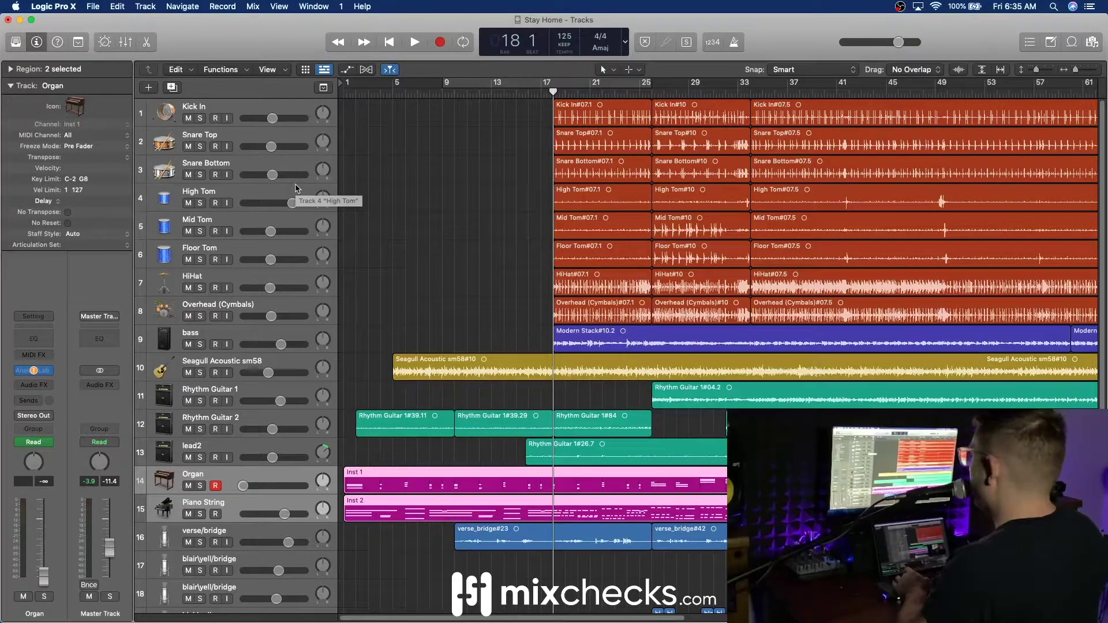
- Show track automation and examine the volume curves of all tracks through to the end of the song
key("a")
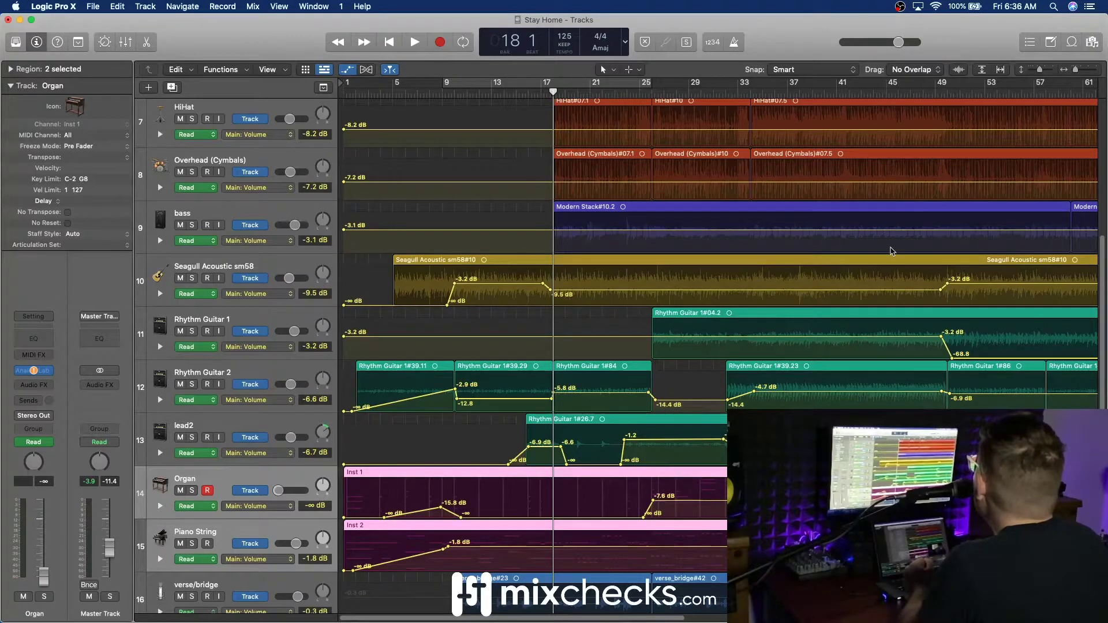
scroll(891, 251, "right", 15)
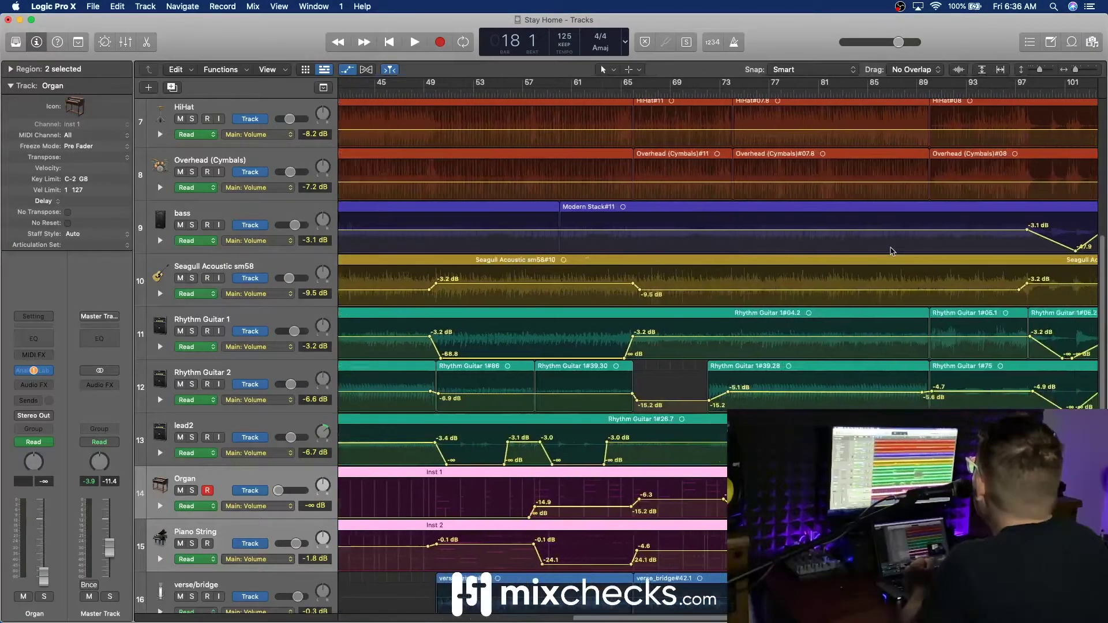
scroll(891, 251, "right", 4)
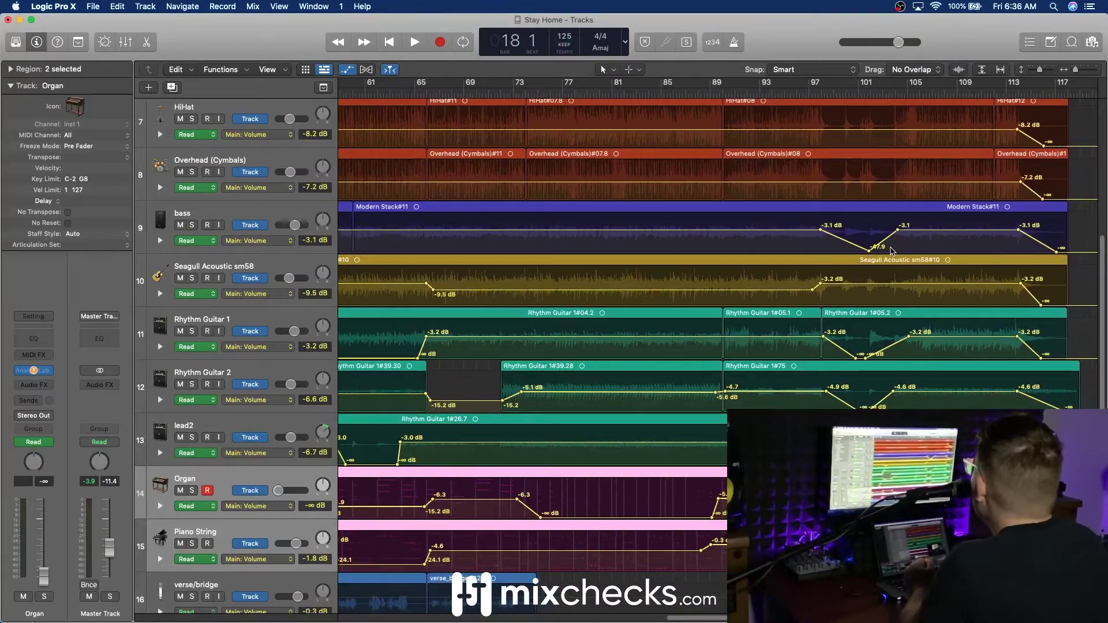
scroll(891, 251, "right", 3)
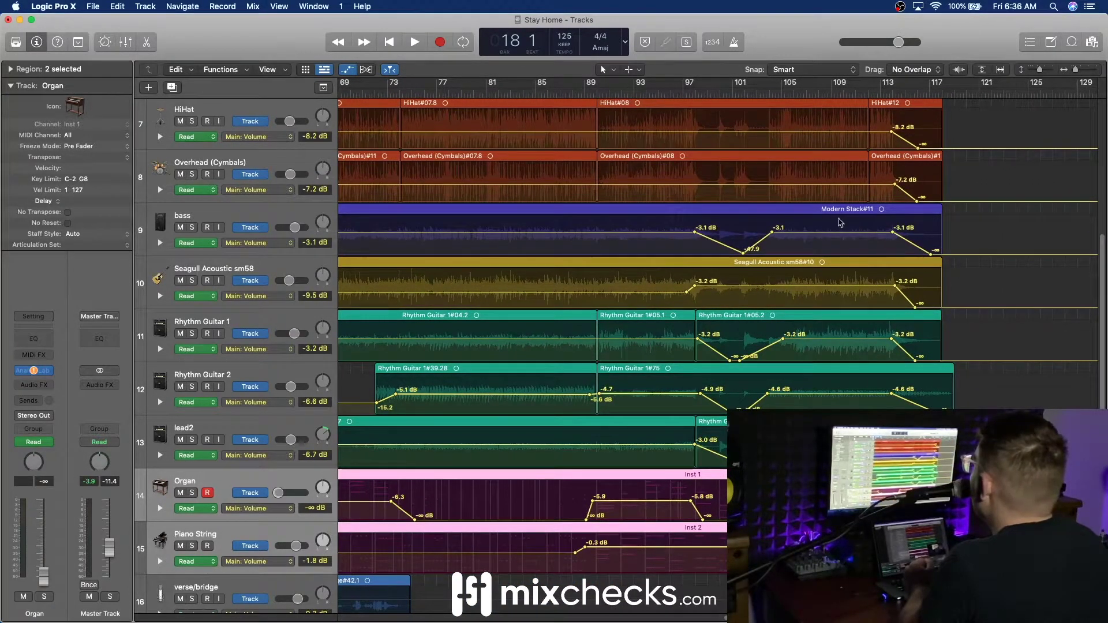
- Delete the closing fade-out volume automation points on the Kick In, Snare Top, Snare Bottom, High Tom and Mid Tom tracks
scroll(815, 226, "left", 3)
scroll(816, 226, "left", 10)
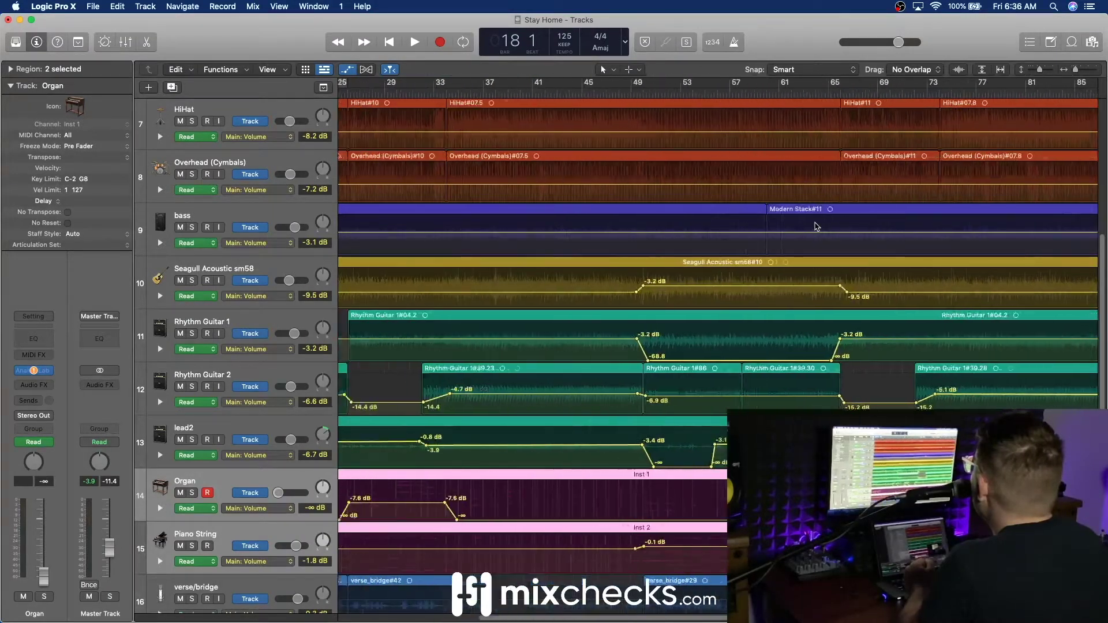
scroll(816, 226, "up", 5)
scroll(816, 226, "up", 1)
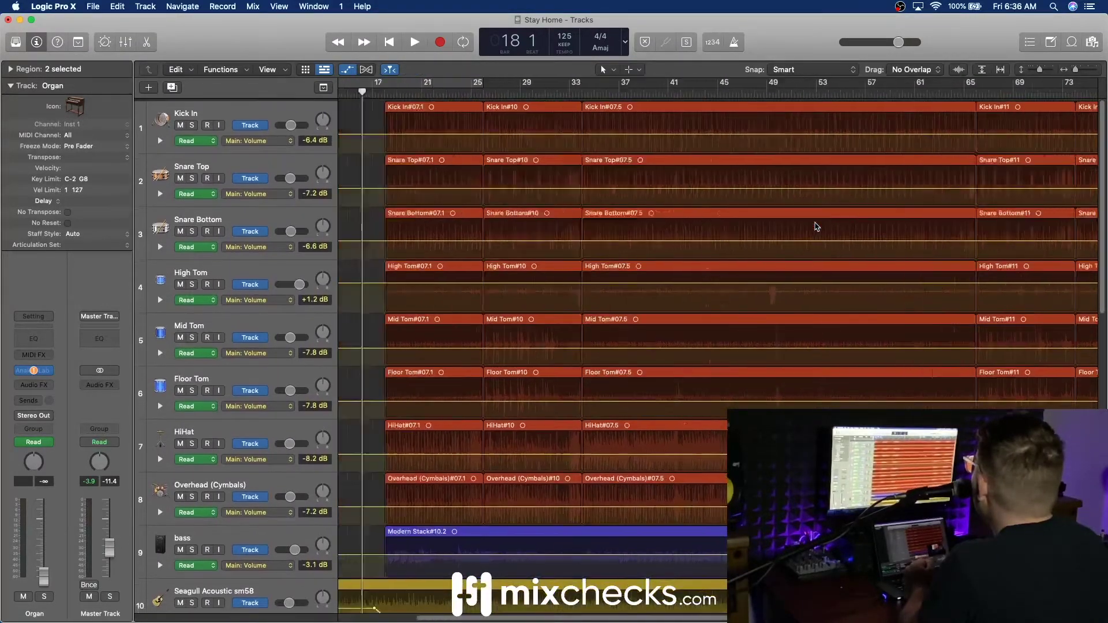
scroll(817, 227, "left", 5)
scroll(816, 226, "right", 15)
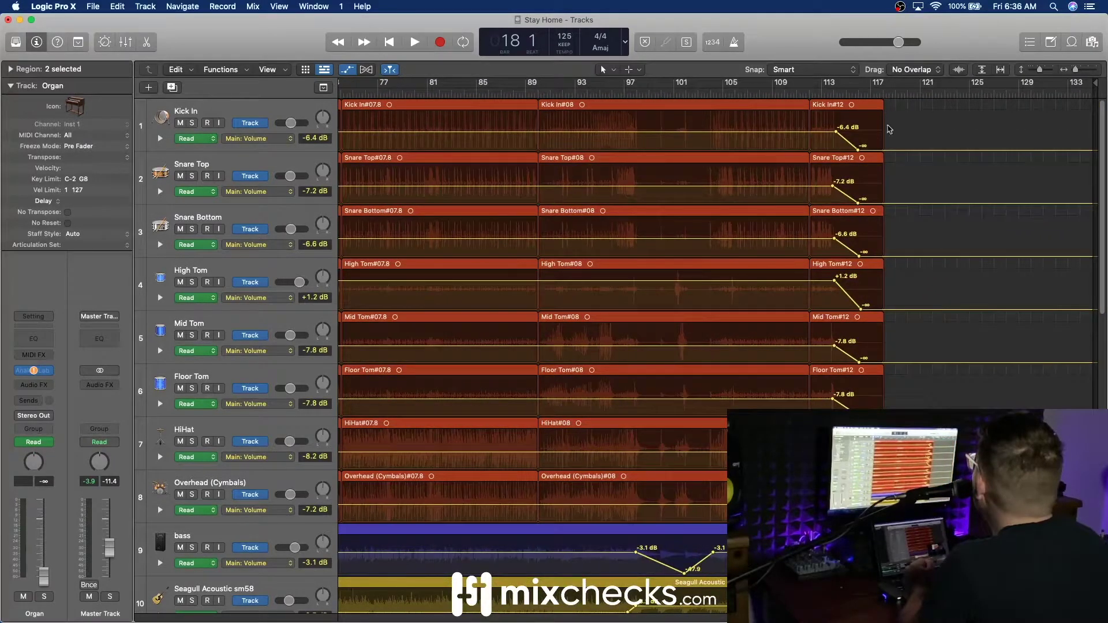
left_click(859, 151)
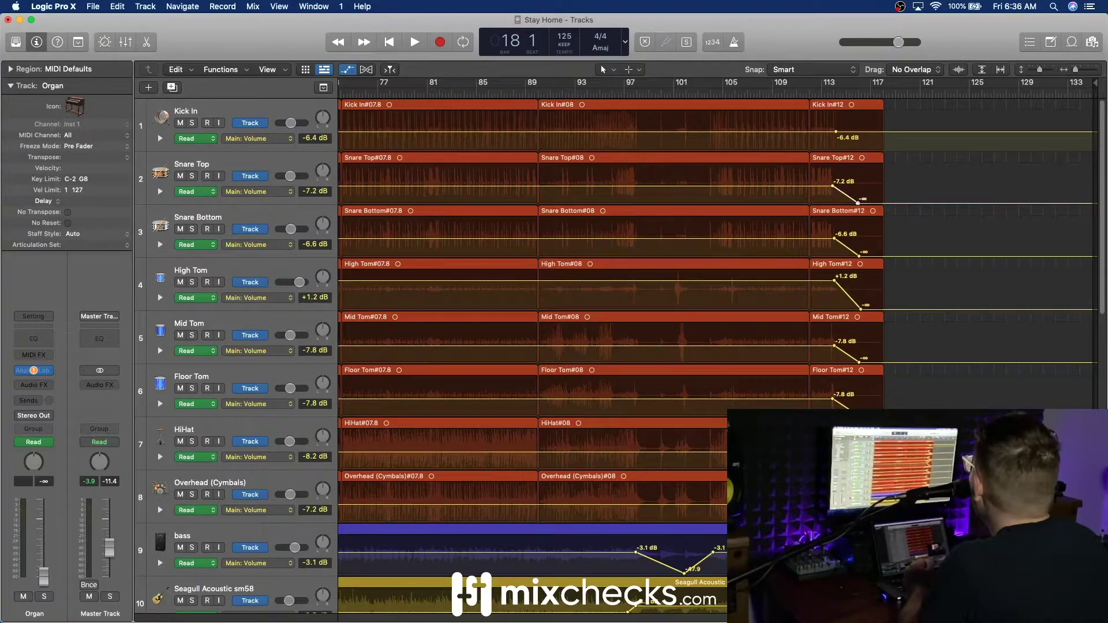
left_click(858, 203)
left_click(859, 257)
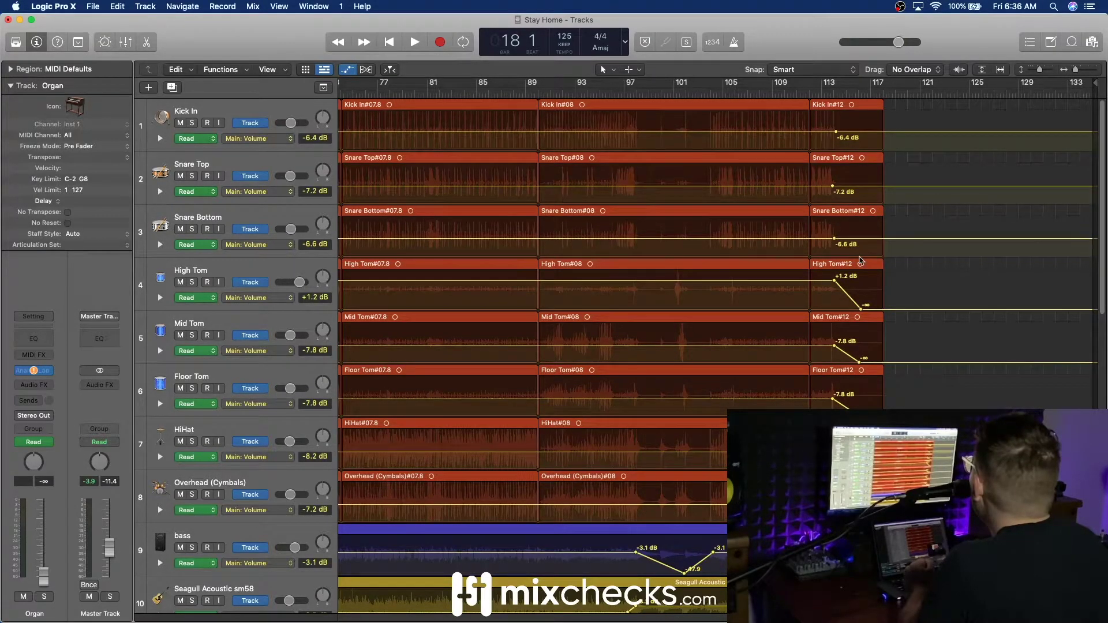
left_click(861, 310)
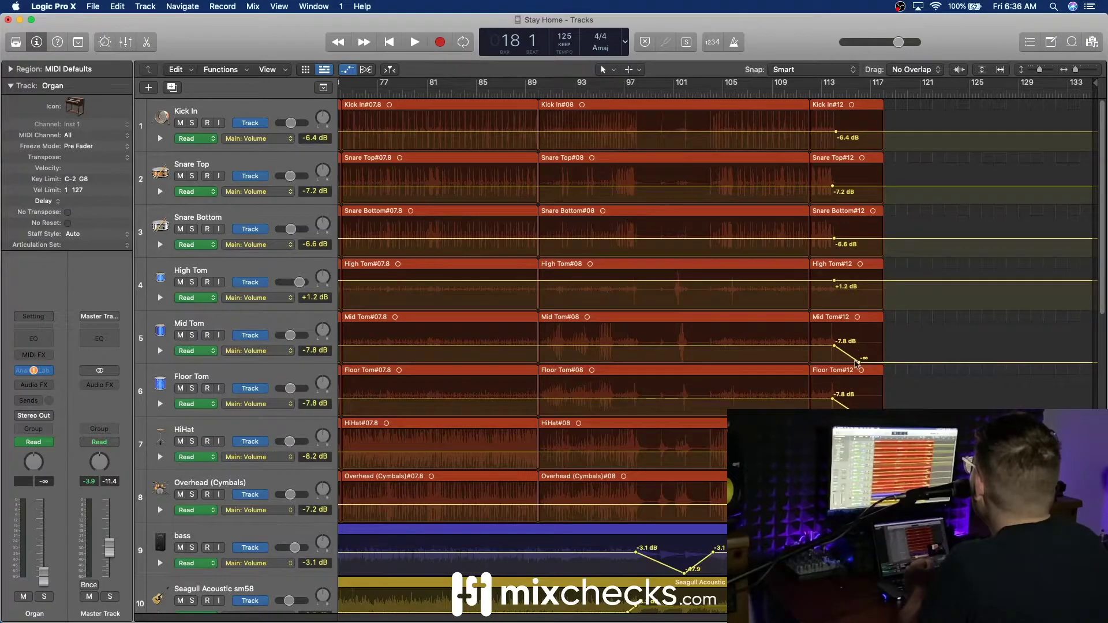
left_click(859, 362)
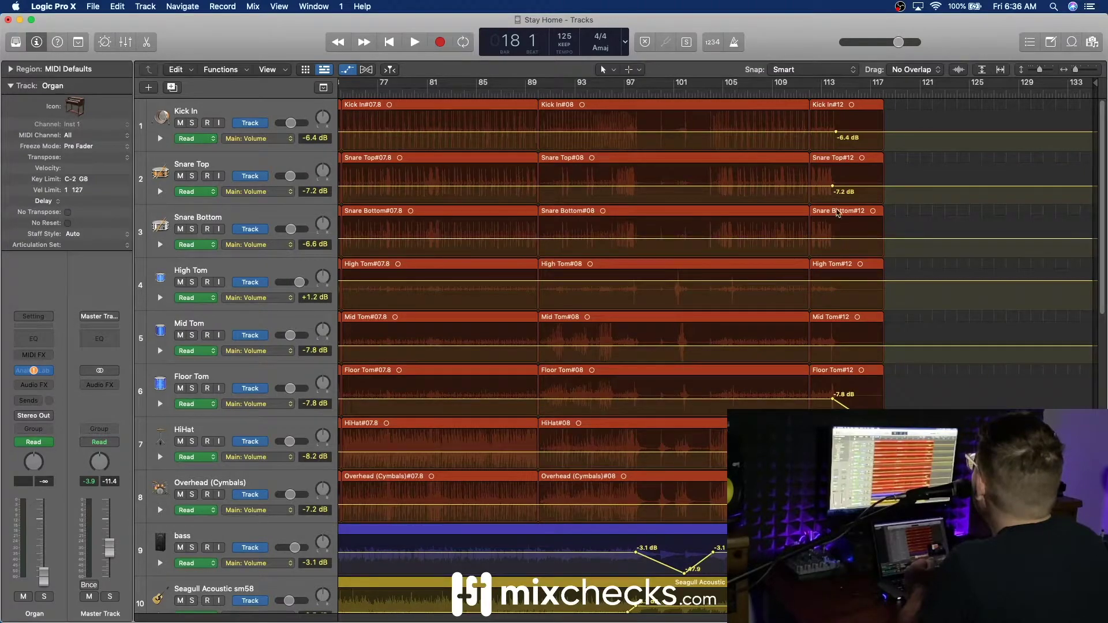
left_click(832, 188)
left_click(835, 134)
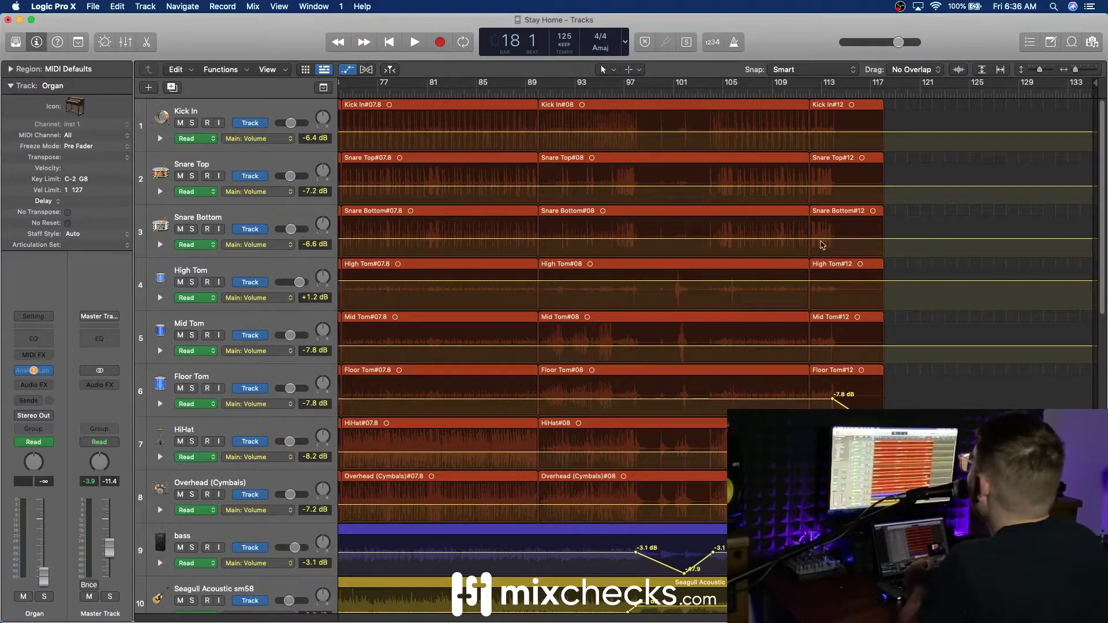
- Remove the fade-out volume automation points at the song's end on the Overhead (Cymbals), HiHat and Floor Tom tracks
scroll(660, 323, "down", 10)
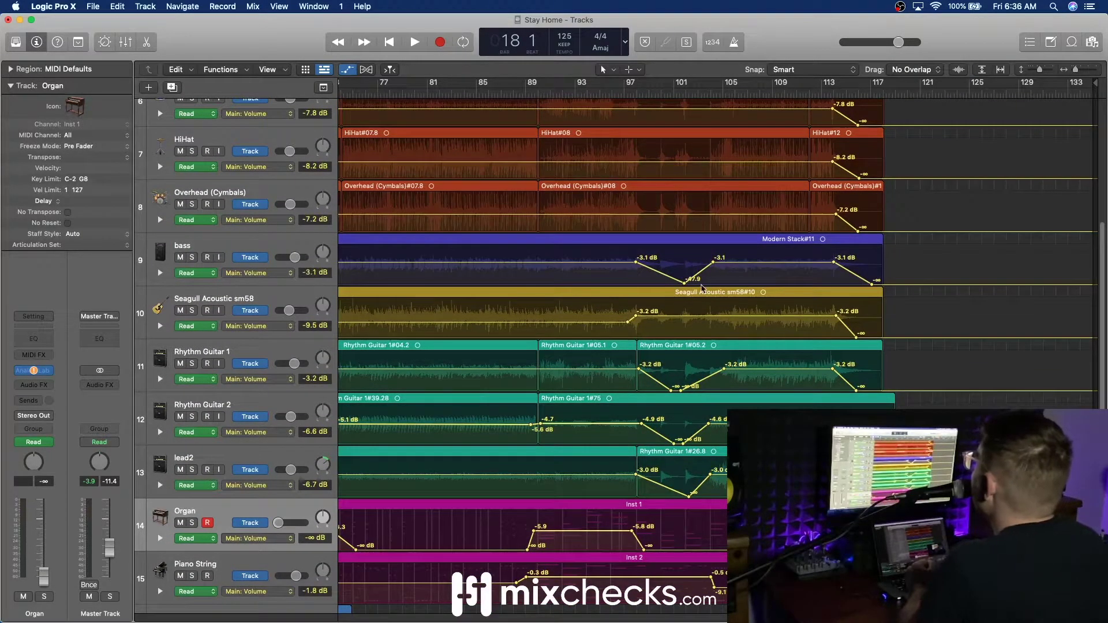
left_click(858, 231)
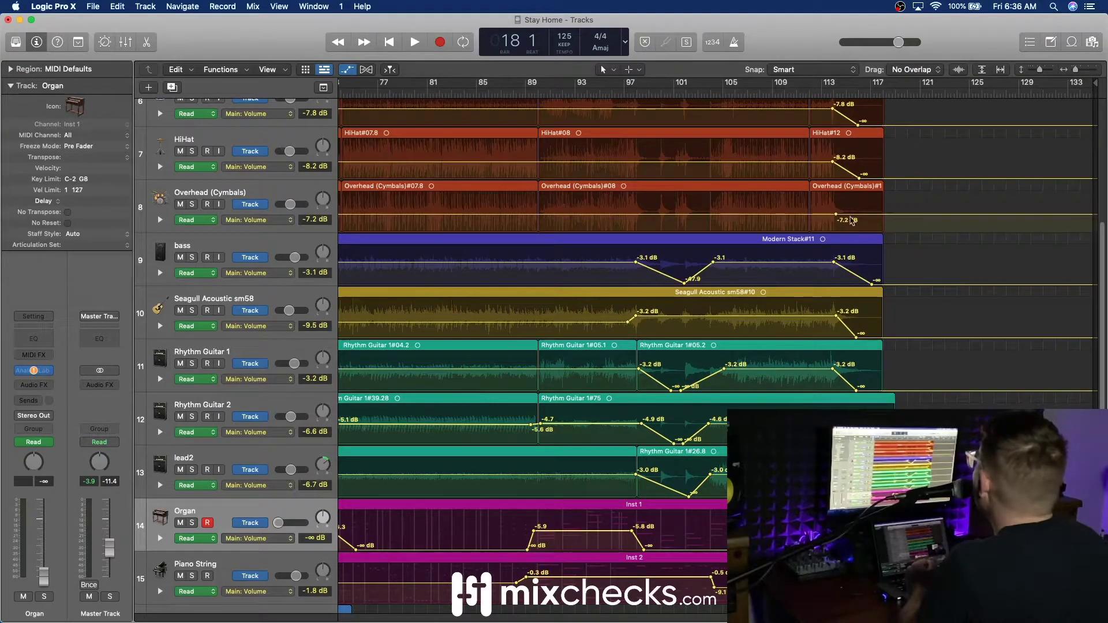
left_click(836, 214)
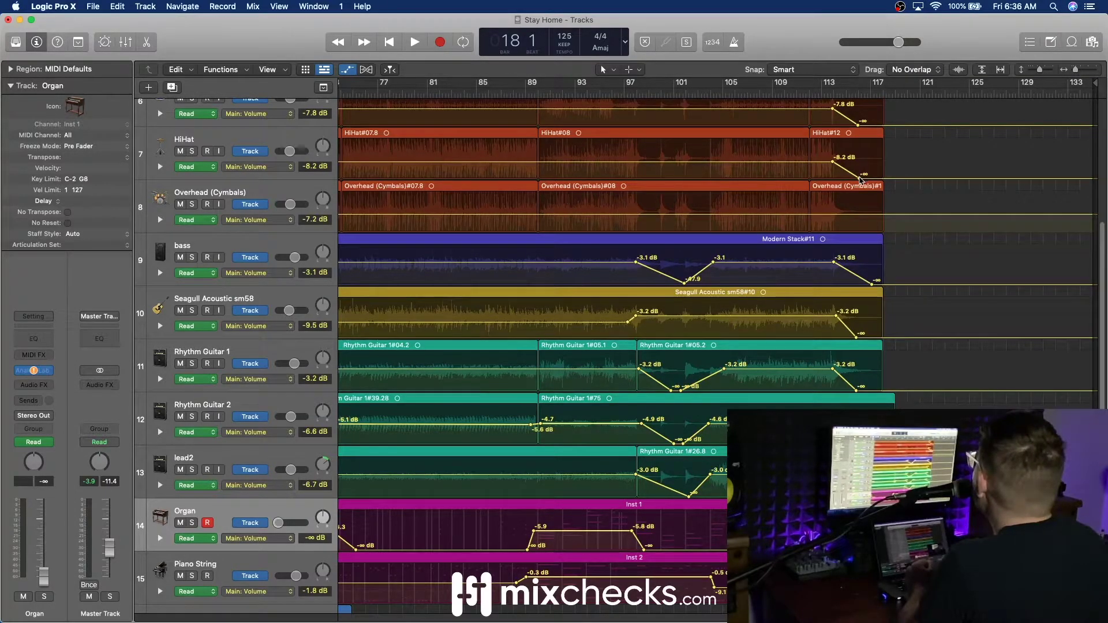
left_click(859, 176)
left_click(833, 162)
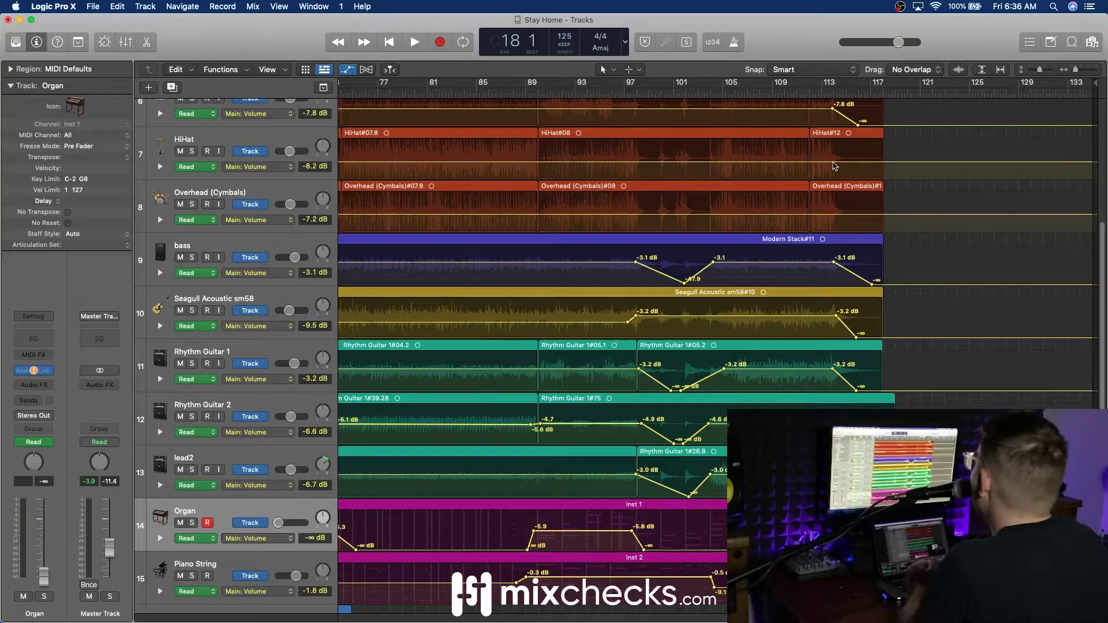
scroll(849, 191, "up", 3)
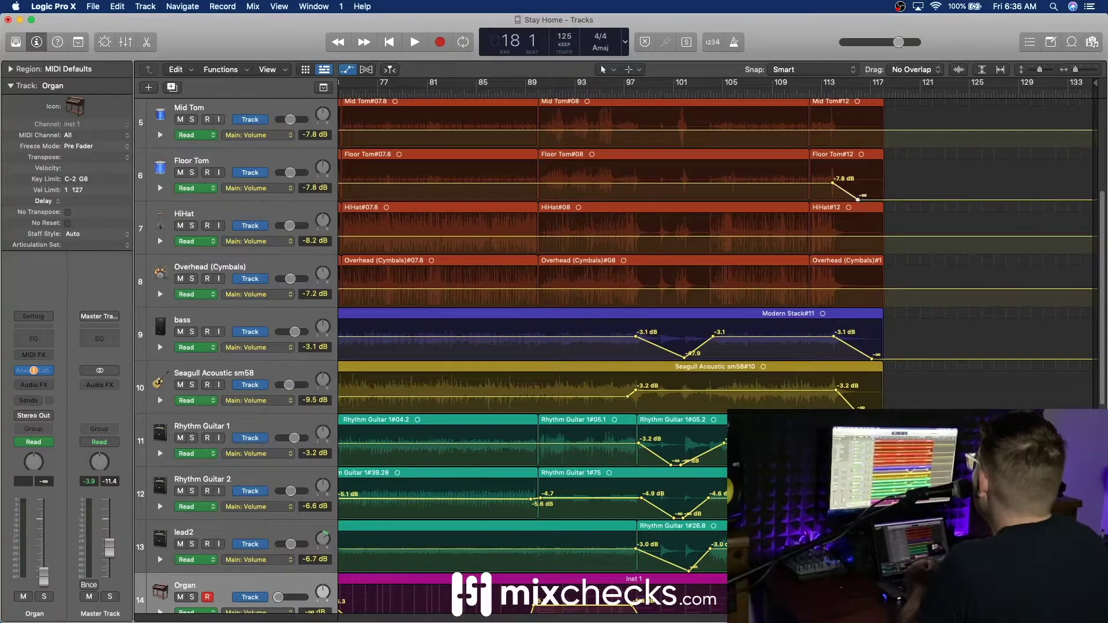
left_click(858, 198)
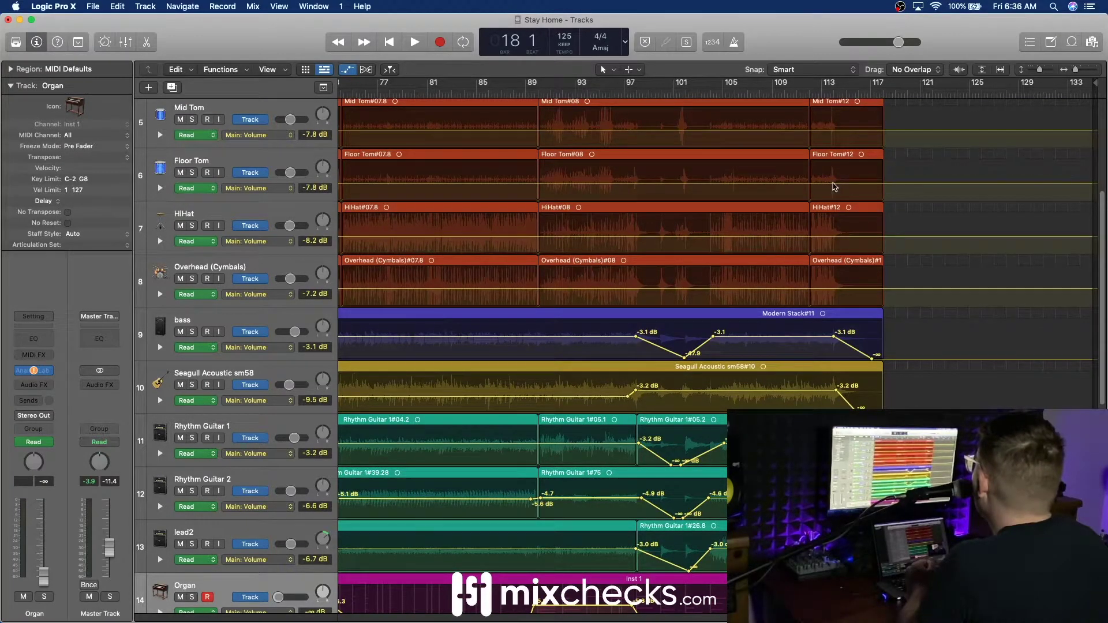
- Delete the volume ramp points around bar 73 on the yell vocal tracks 19 and 20
scroll(840, 269, "down", 1)
scroll(875, 343, "down", 3)
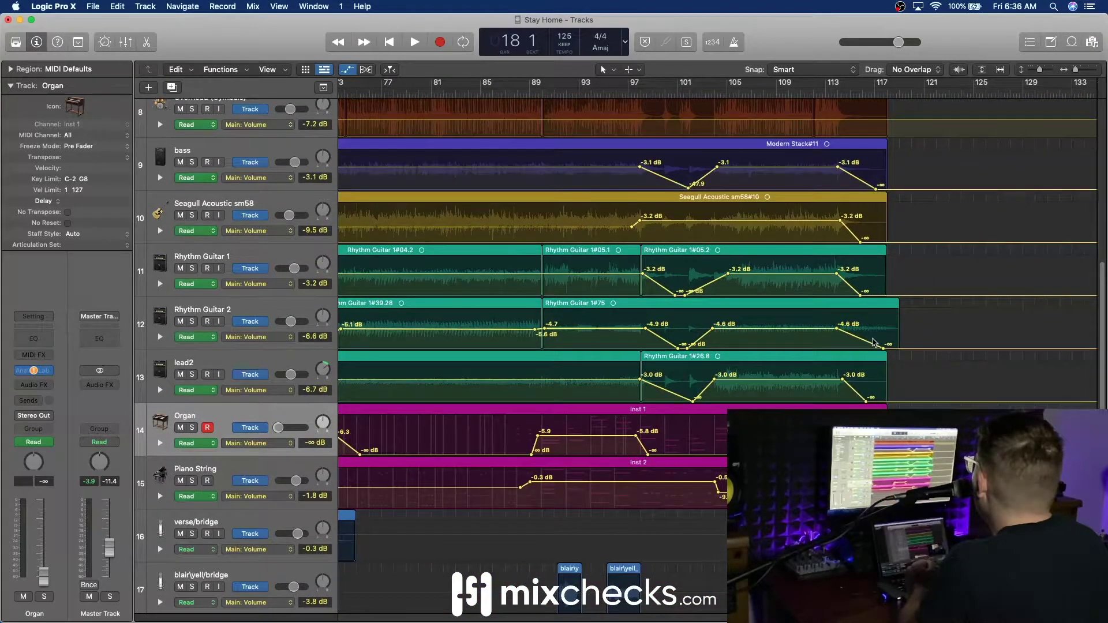
scroll(873, 341, "left", 5)
scroll(873, 341, "down", 4)
scroll(873, 342, "down", 2)
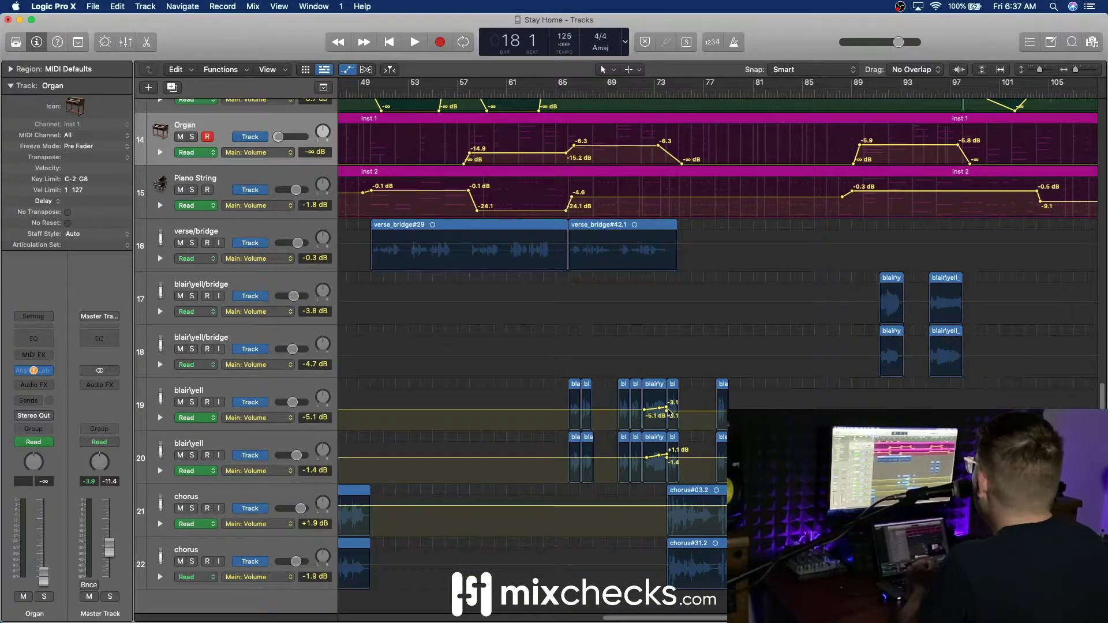
scroll(697, 410, "right", 10)
scroll(697, 409, "down", 2)
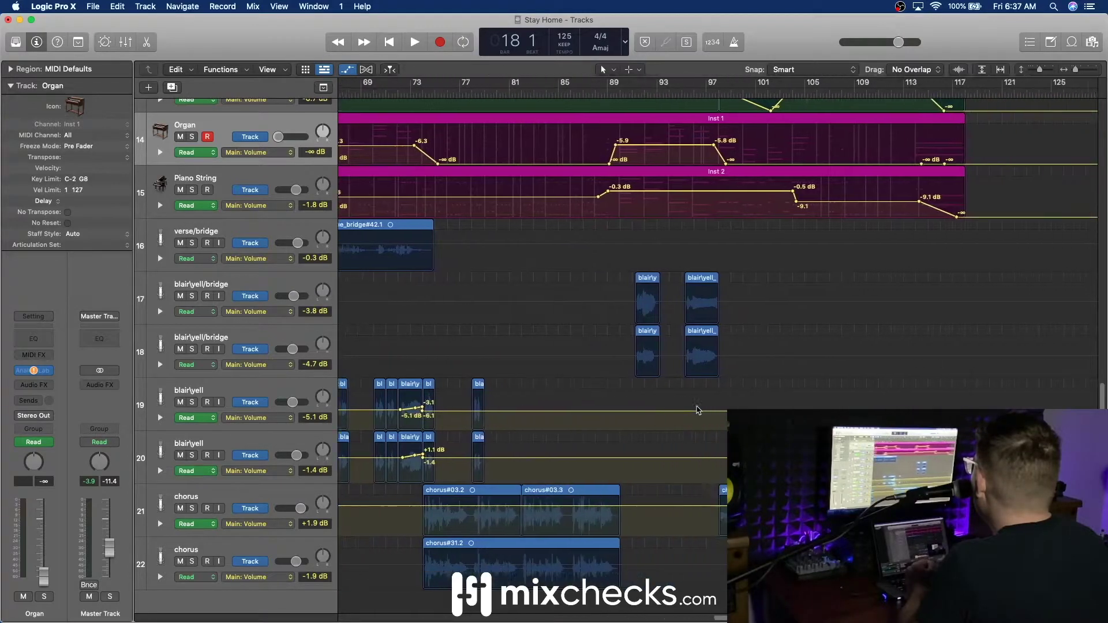
scroll(697, 410, "left", 8)
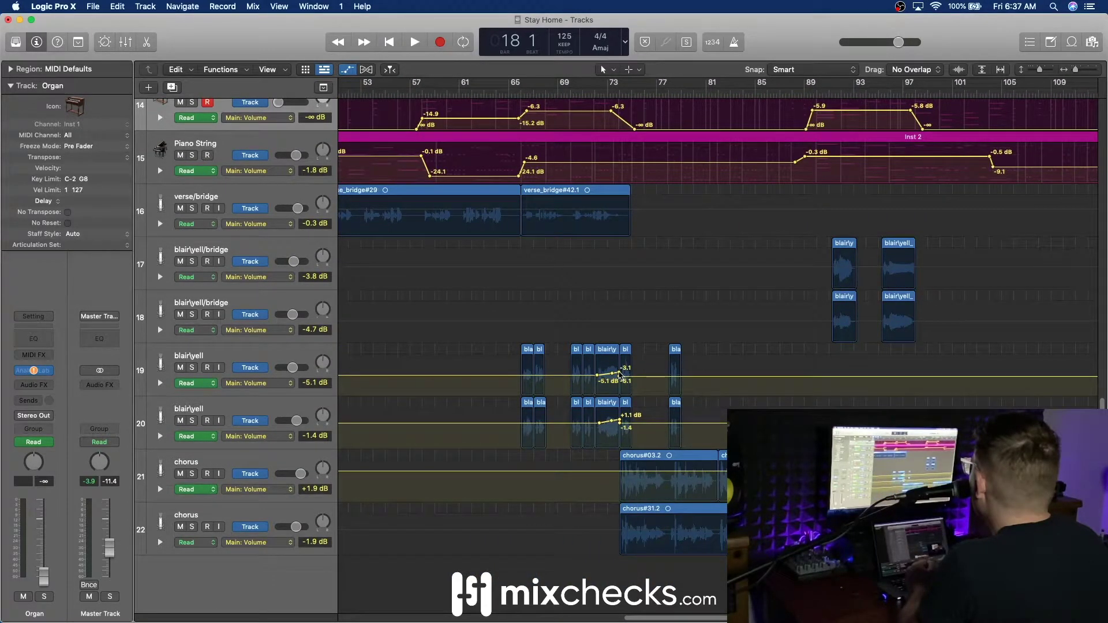
left_click(621, 380)
left_click_drag(620, 374, 620, 376)
left_click(612, 374)
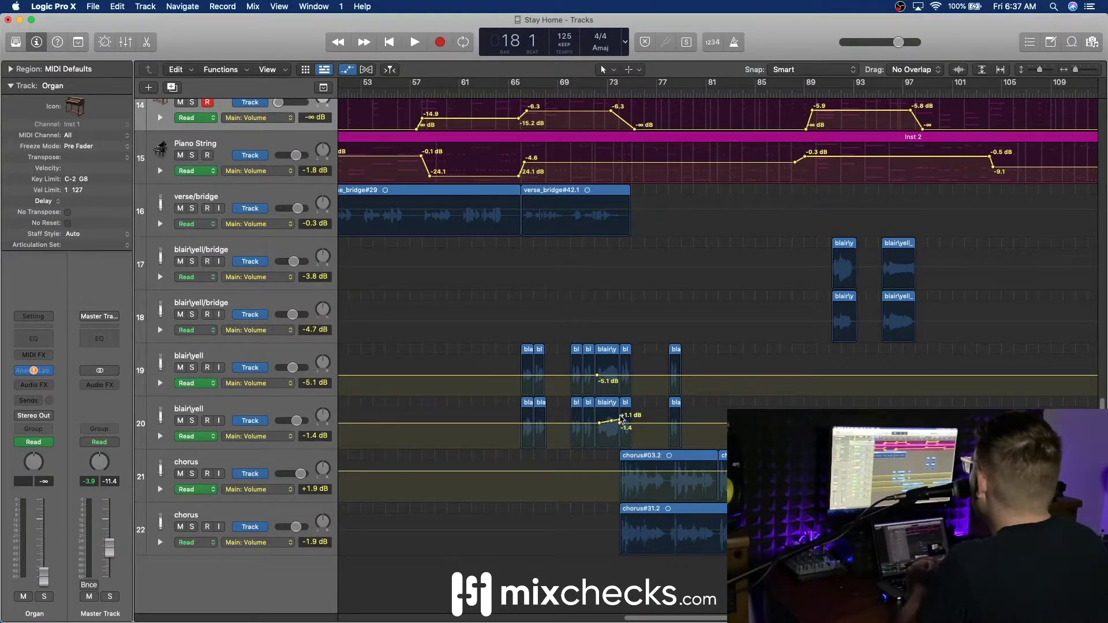
left_click(619, 425)
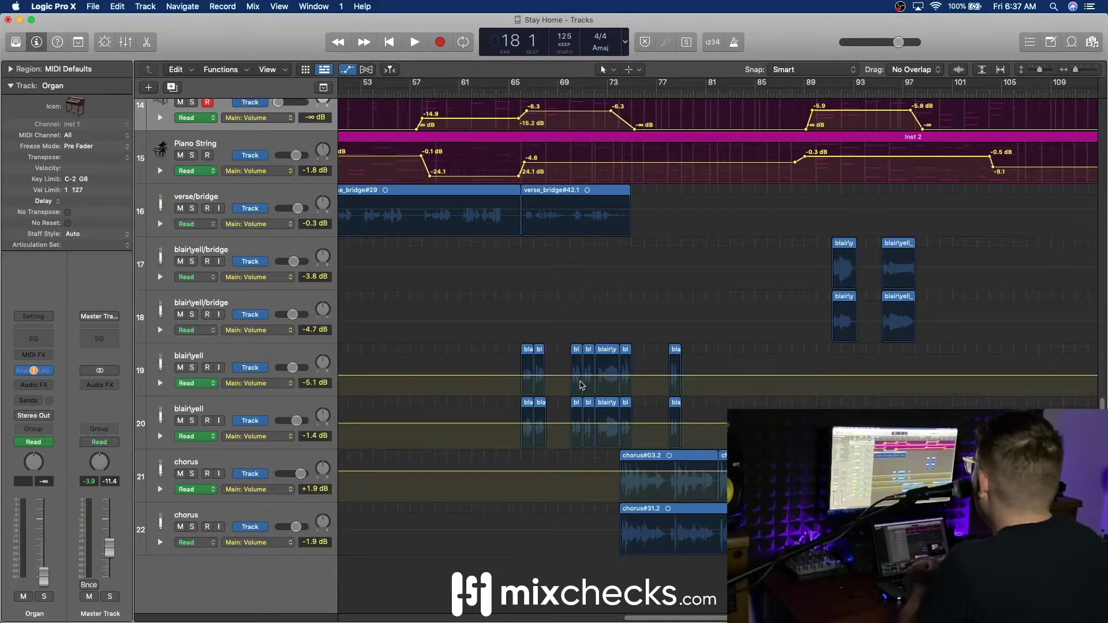
- Delete the single volume automation point at the song's start on tracks 19 and 20
scroll(580, 385, "left", 15)
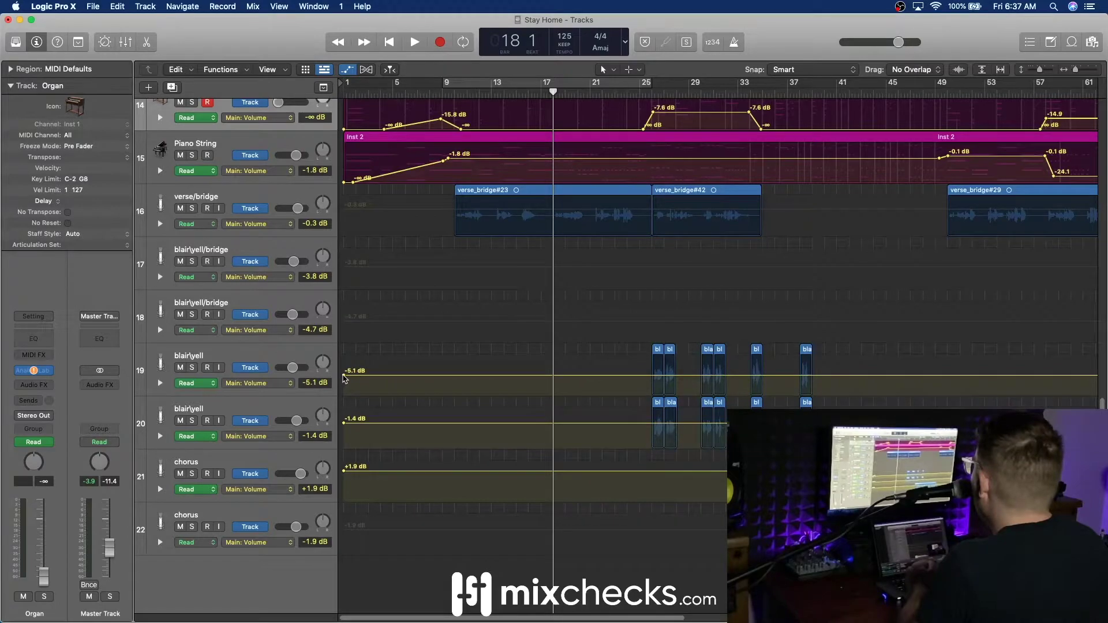
left_click(343, 375)
left_click(344, 426)
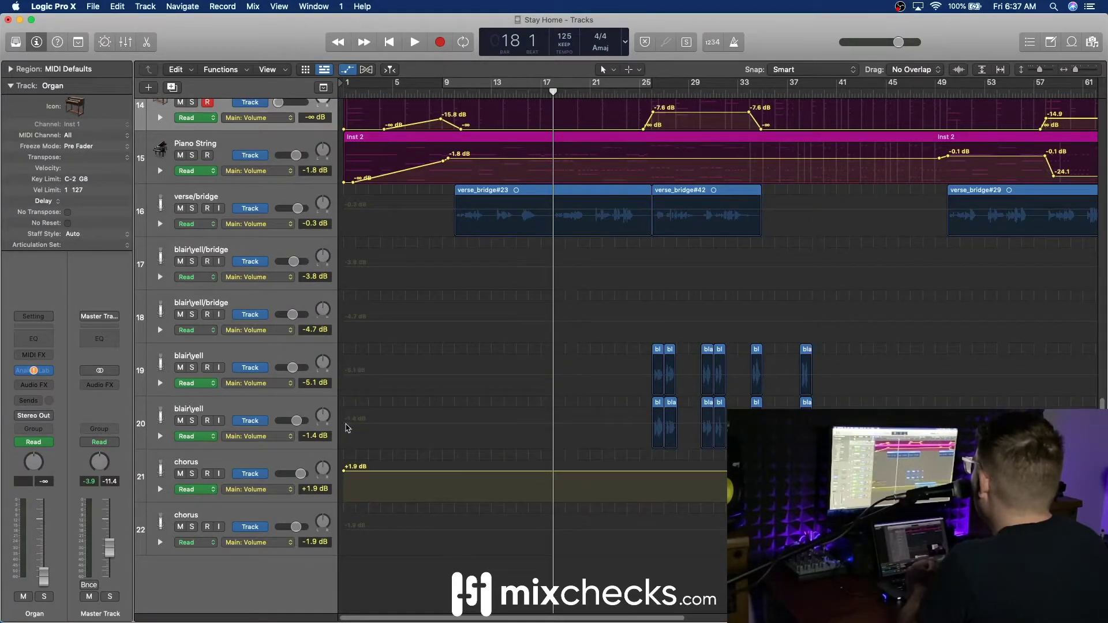
scroll(503, 439, "right", 20)
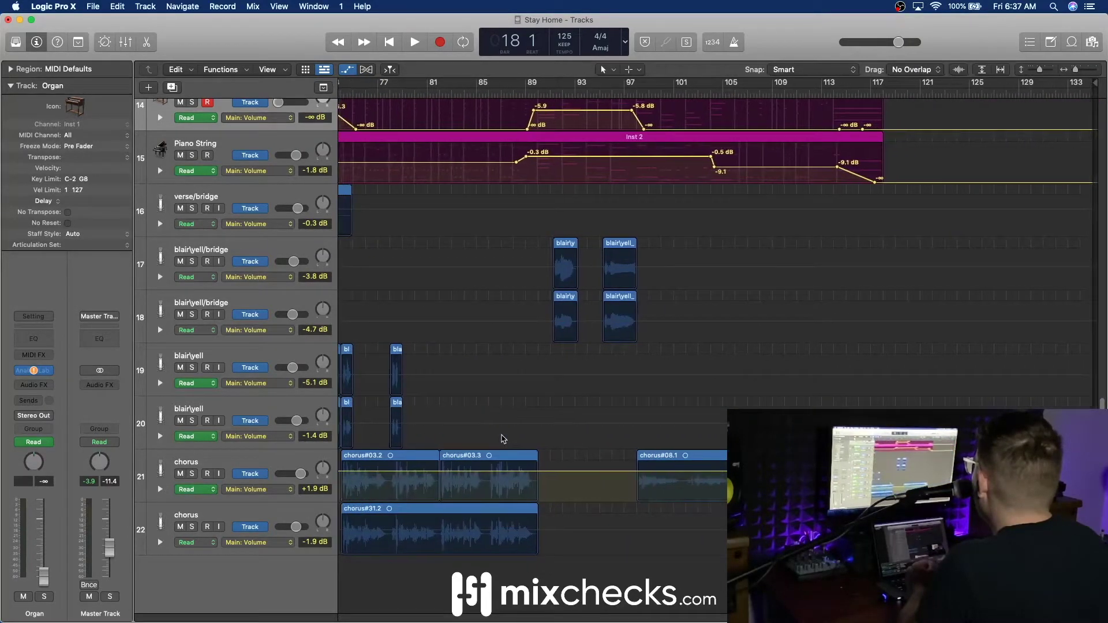
scroll(502, 439, "left", 20)
scroll(496, 459, "right", 15)
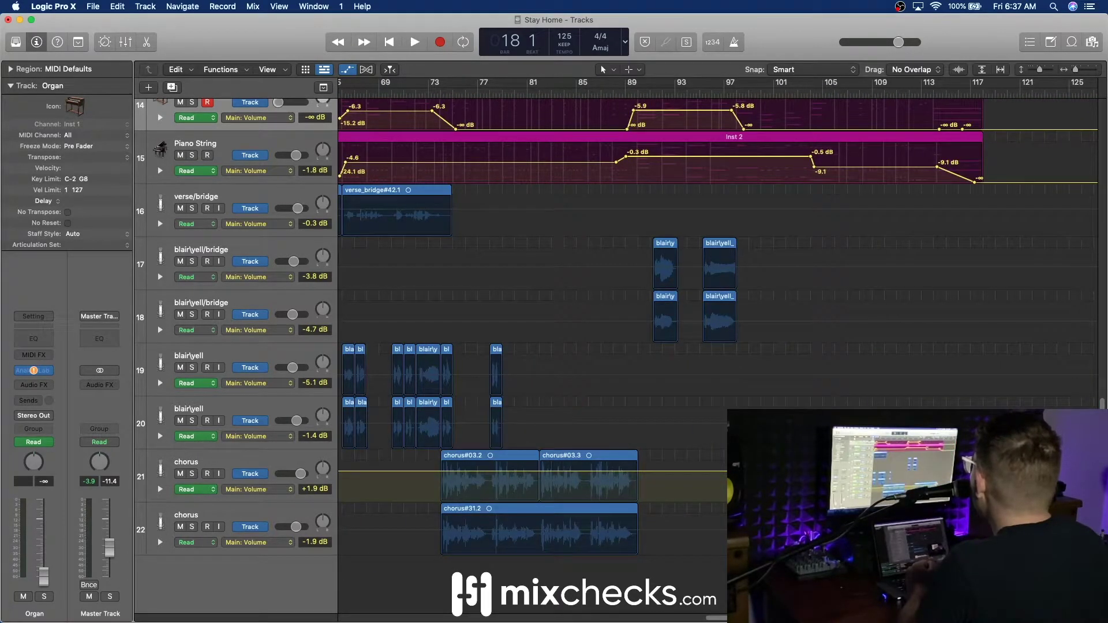
left_click_drag(808, 471, 807, 498)
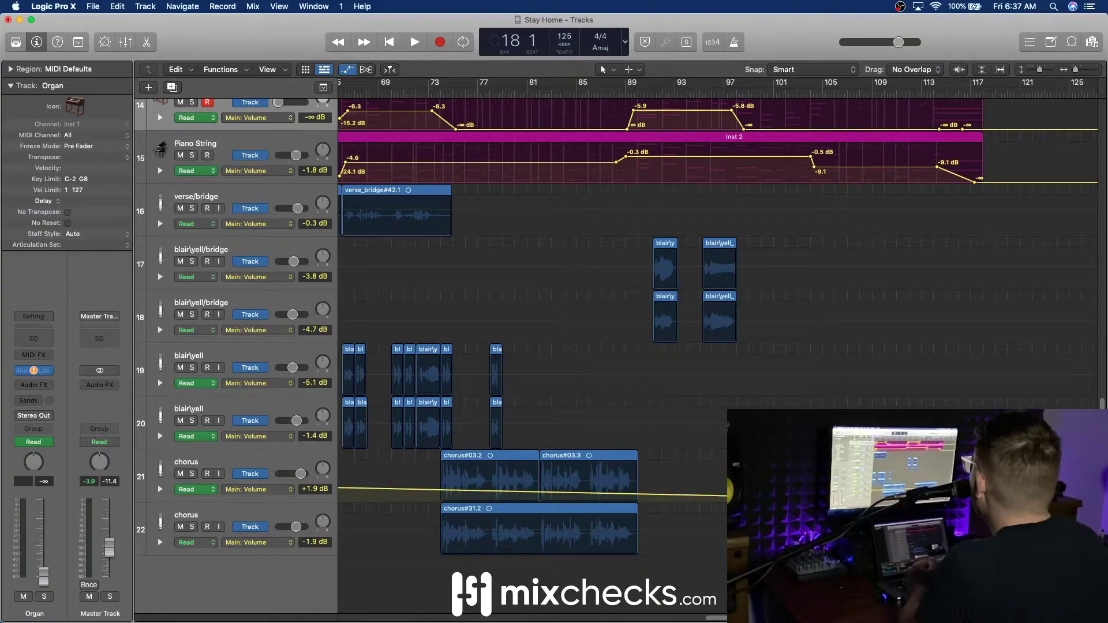
key("super+z")
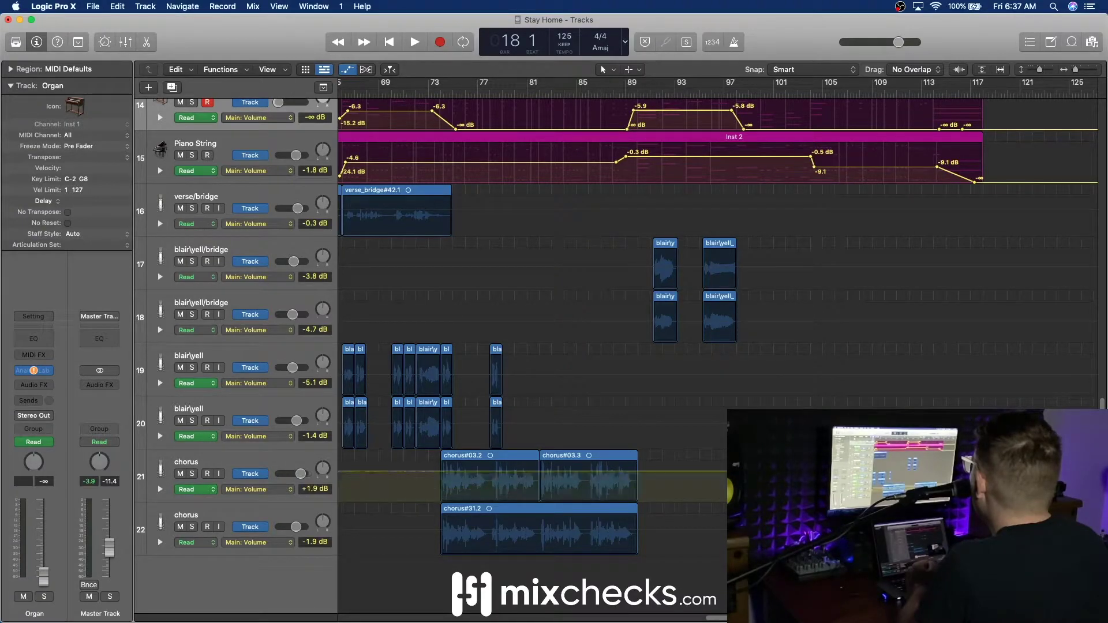
- Delete the volume automation point at the song's start on the first chorus track, track 21
scroll(378, 475, "left", 15)
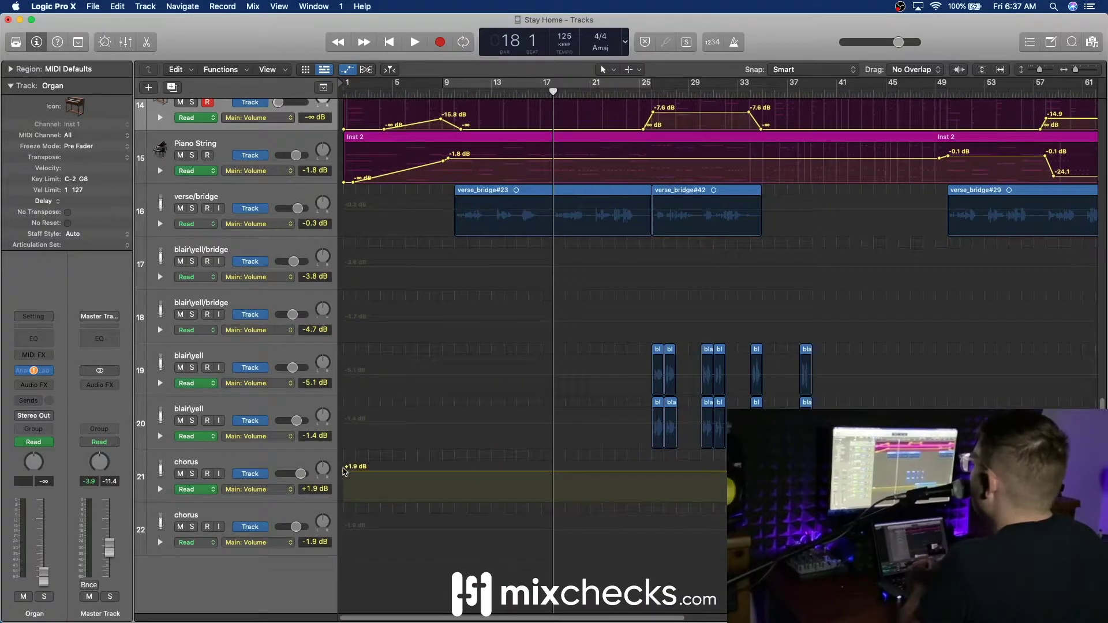
double_click(345, 471)
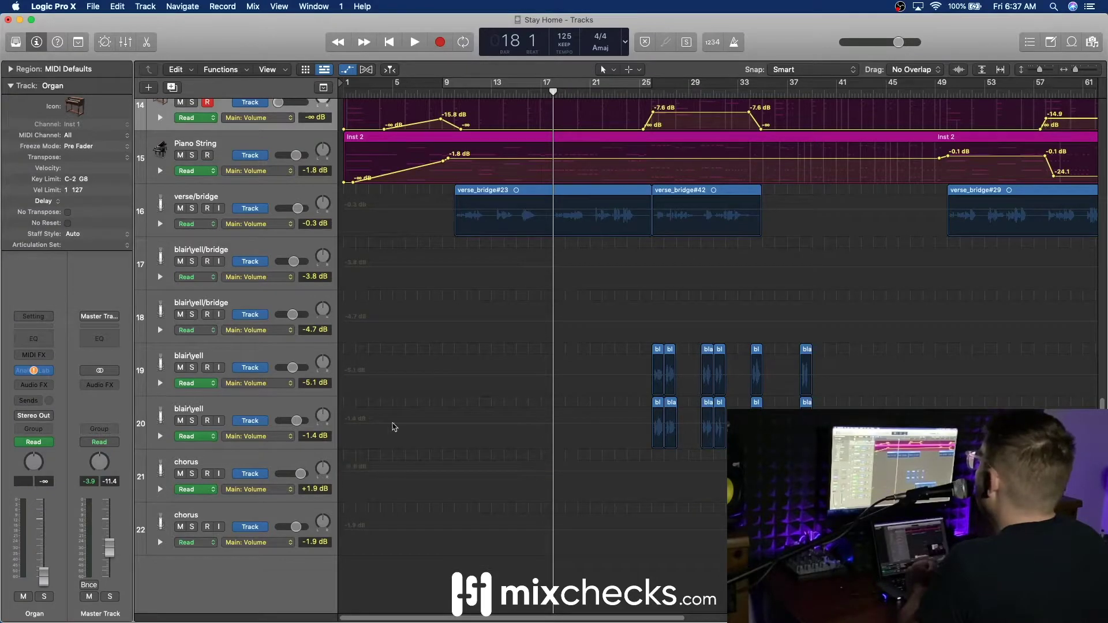
- Hide the track automation and open the Mixer
scroll(462, 352, "up", 10)
scroll(474, 343, "right", 10)
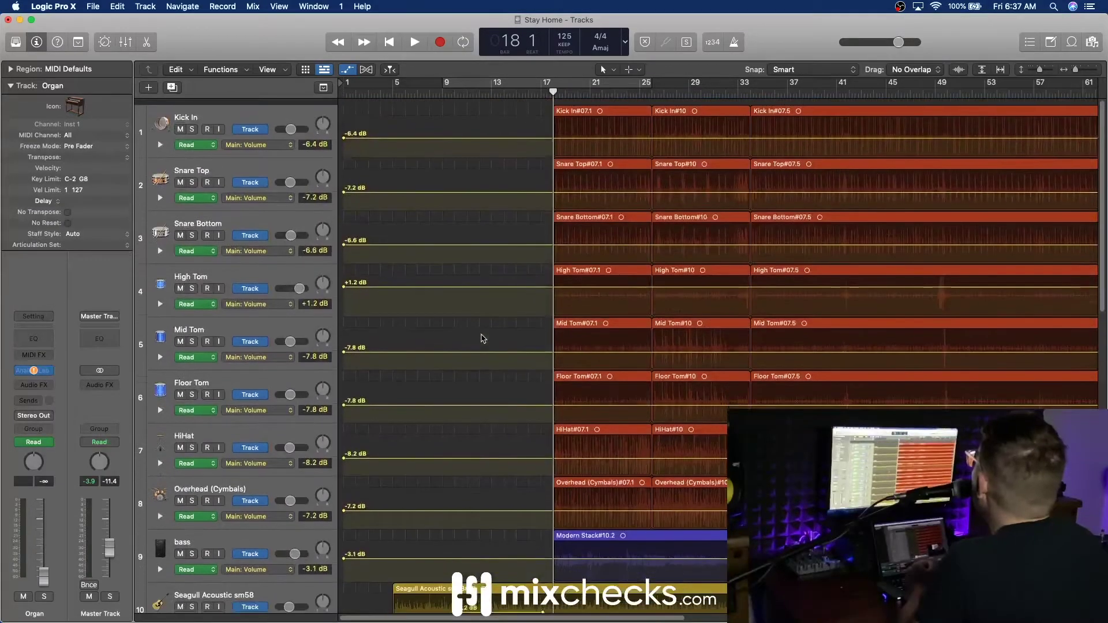
scroll(484, 341, "down", 10)
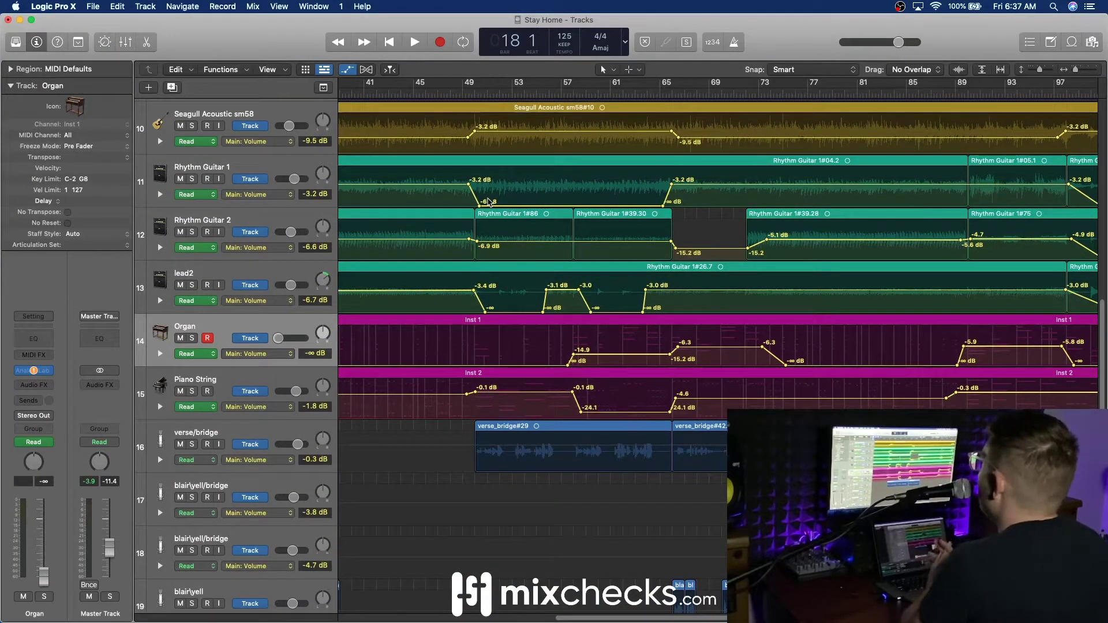
scroll(942, 203, "right", 10)
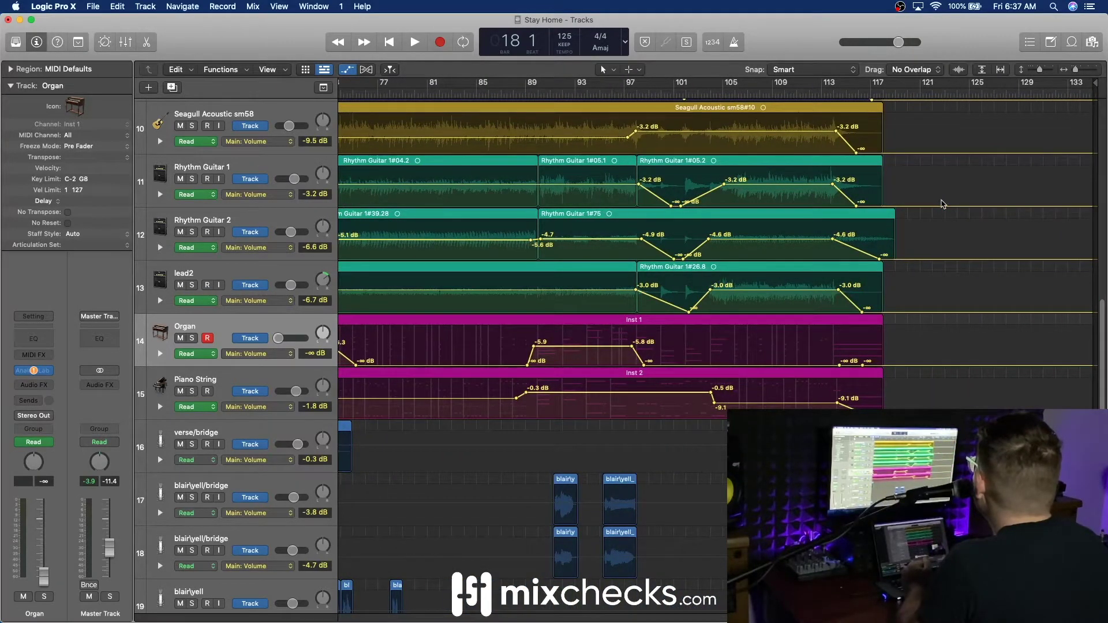
scroll(941, 203, "left", 15)
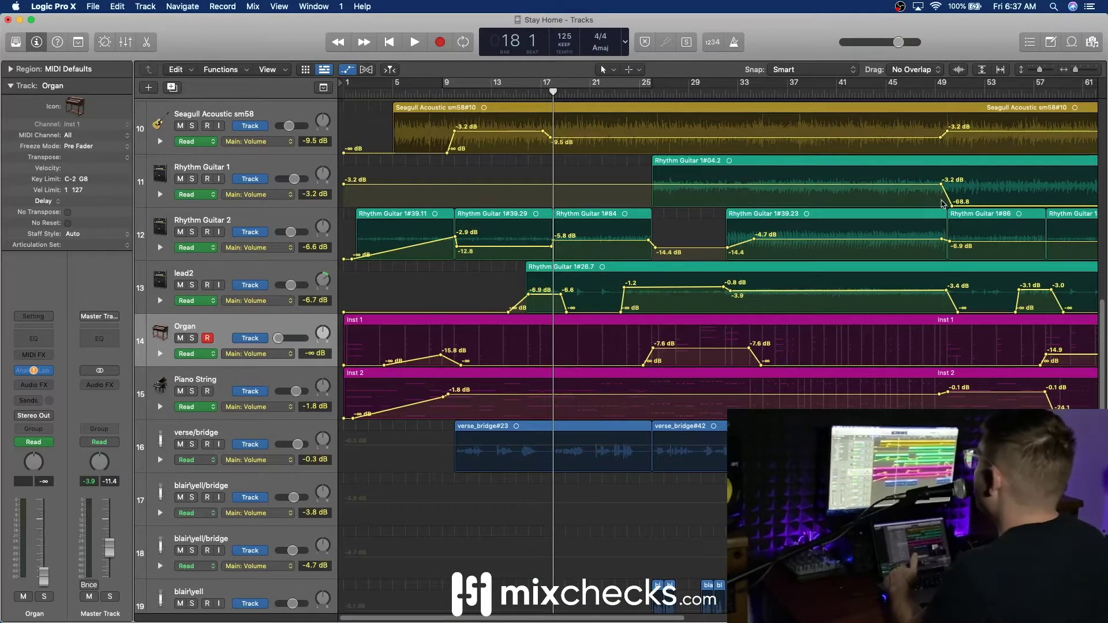
key("a")
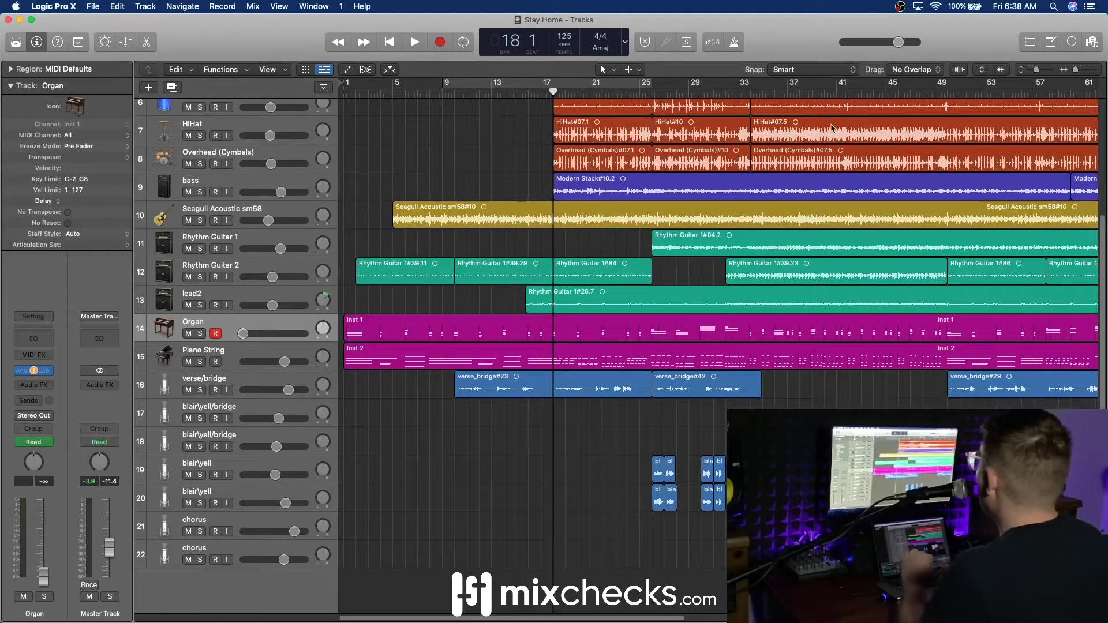
scroll(981, 176, "up", 5)
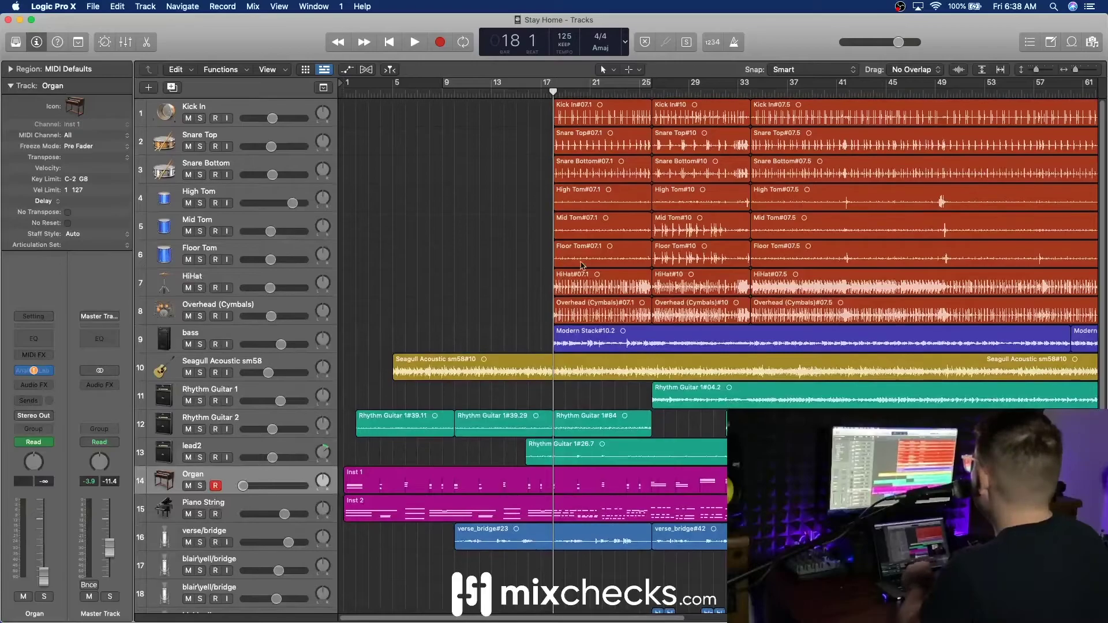
key("x")
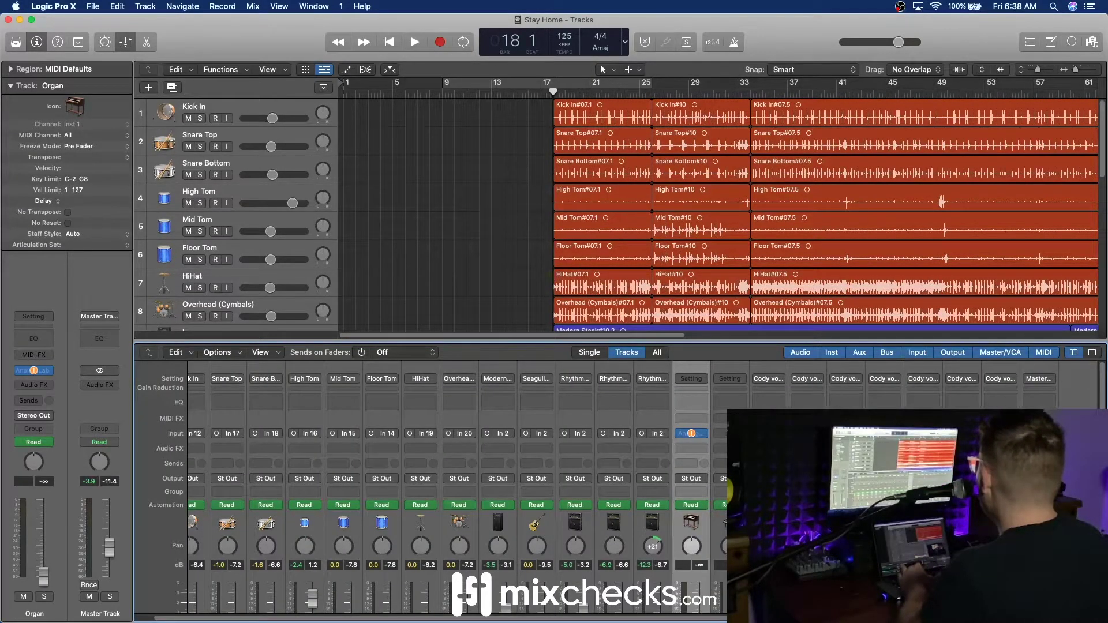
- Set the master fader to 0.0 dB and play the song from bar 18 to check the channel levels
scroll(450, 487, "down", 4)
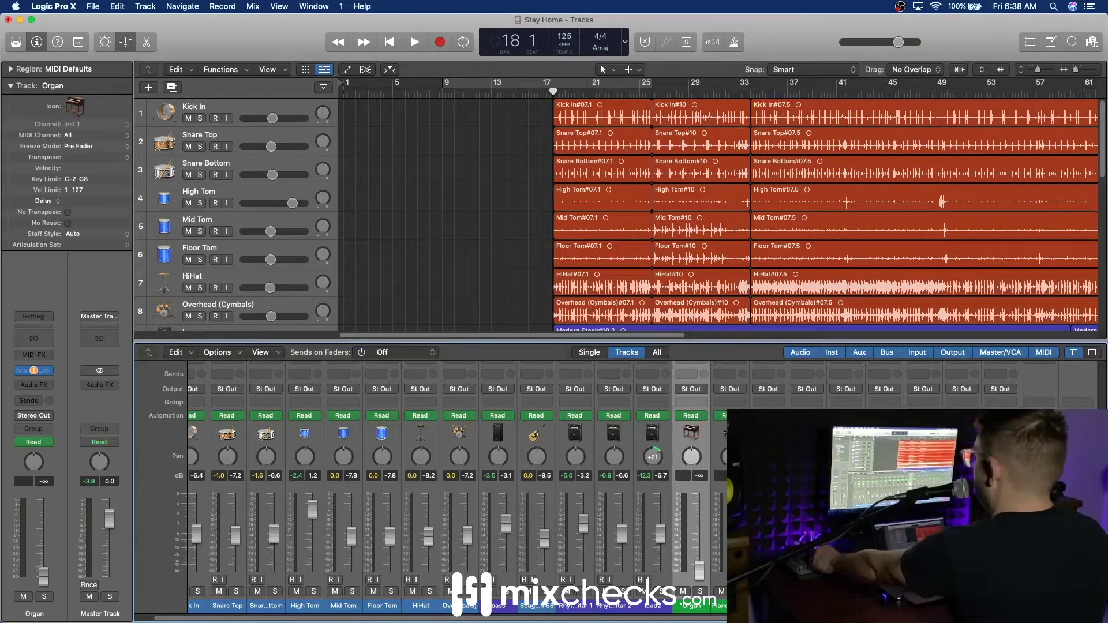
key("space")
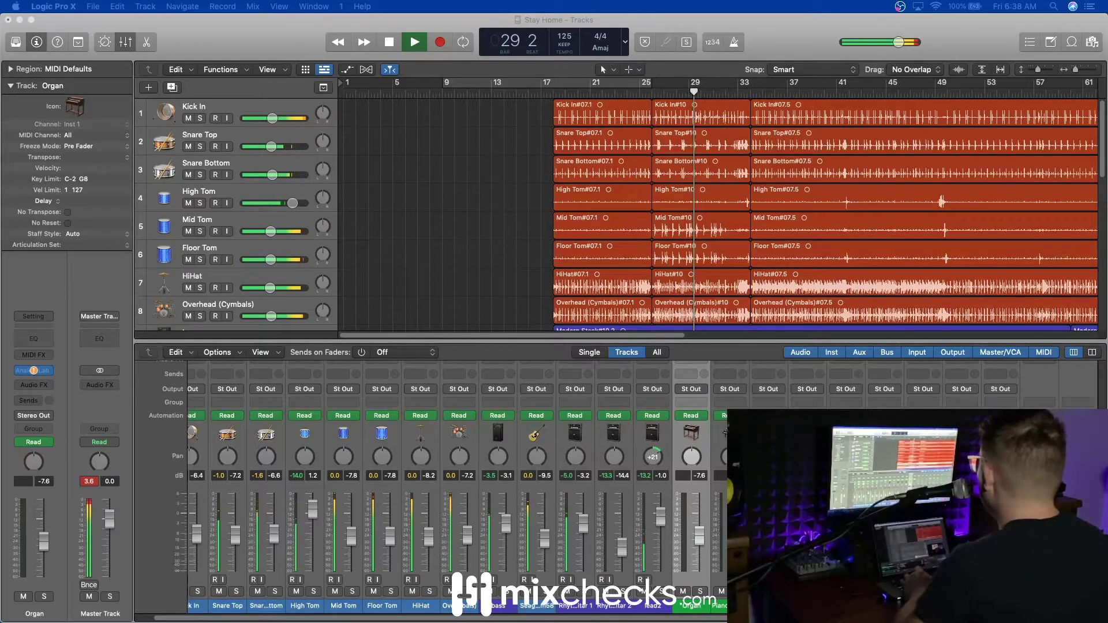
left_click(430, 24)
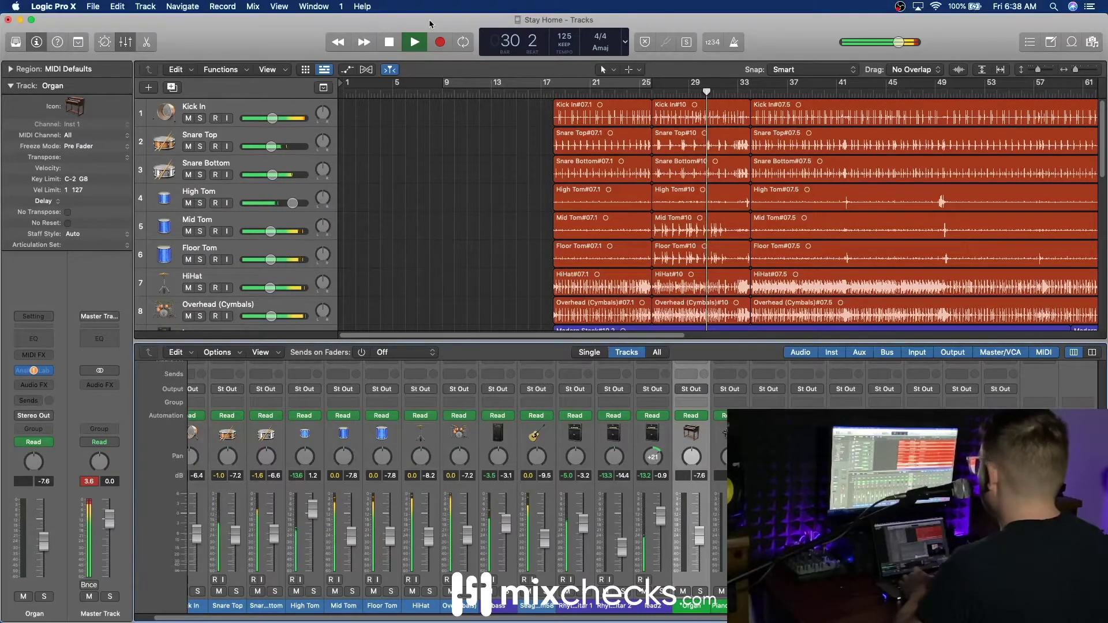
- Close the Mixer and look over the full arrangement to its end during playback, stopping at about bar 35
key("x")
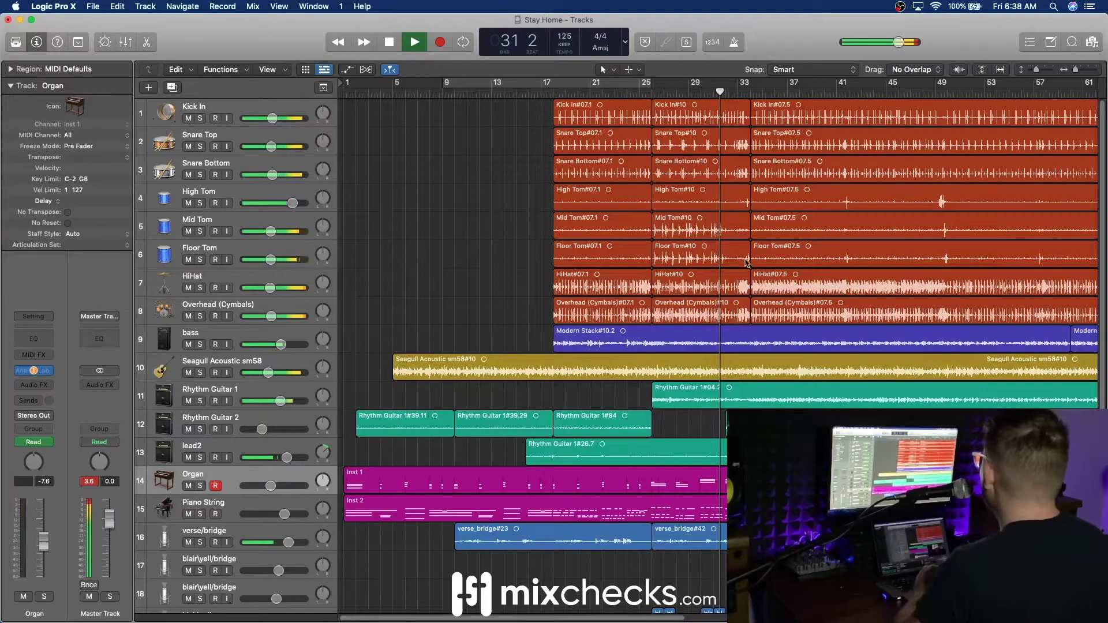
scroll(837, 259, "right", 10)
scroll(837, 260, "right", 6)
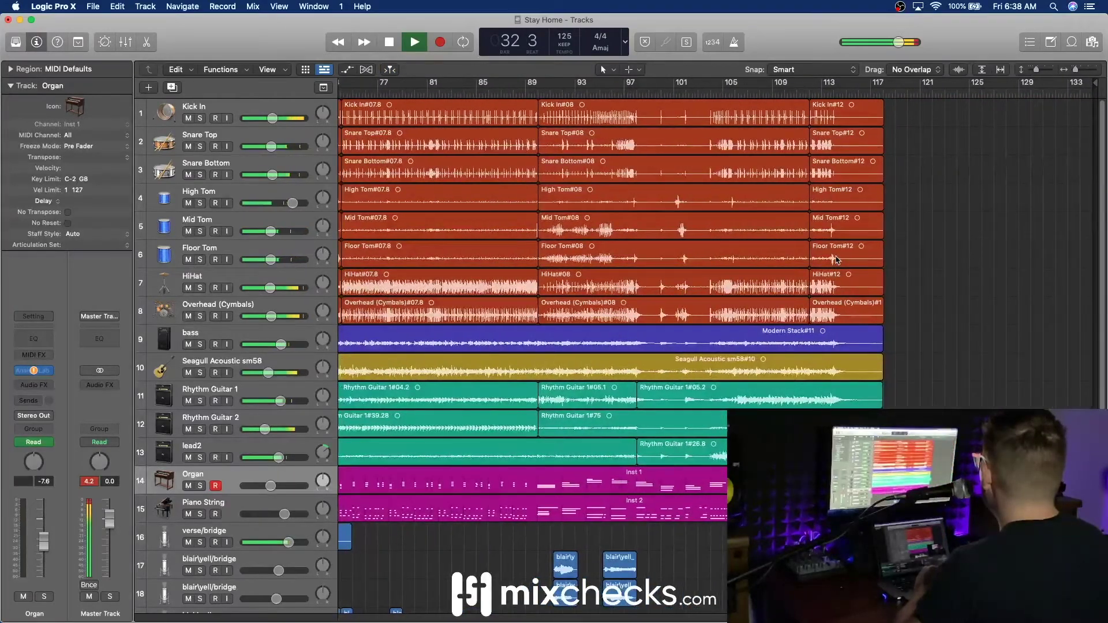
scroll(836, 259, "down", 5)
scroll(836, 259, "right", 10)
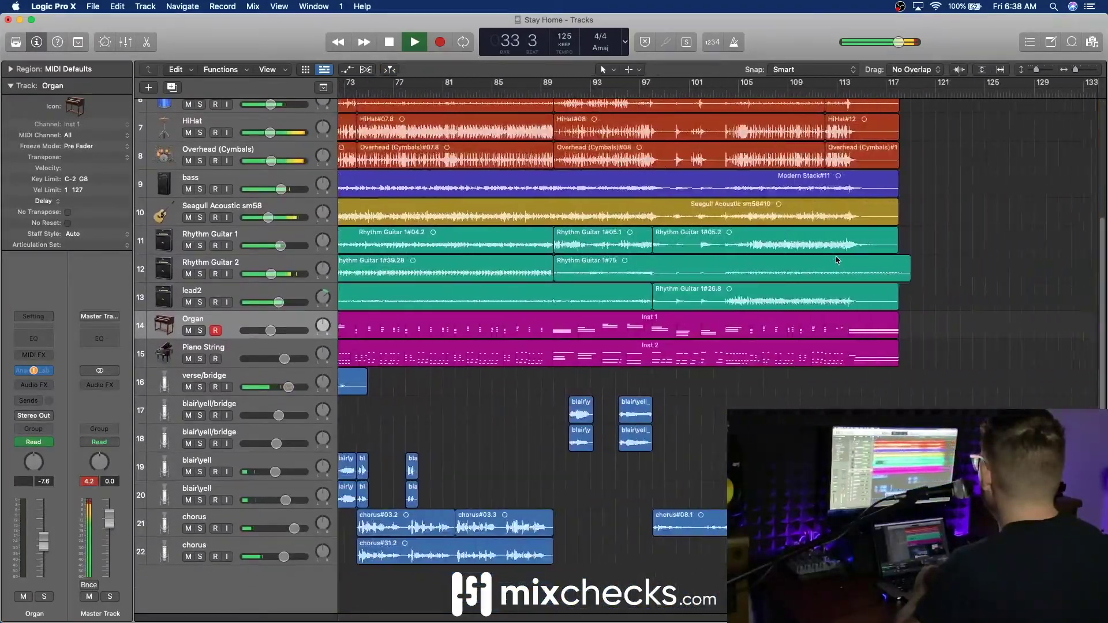
scroll(836, 259, "left", 20)
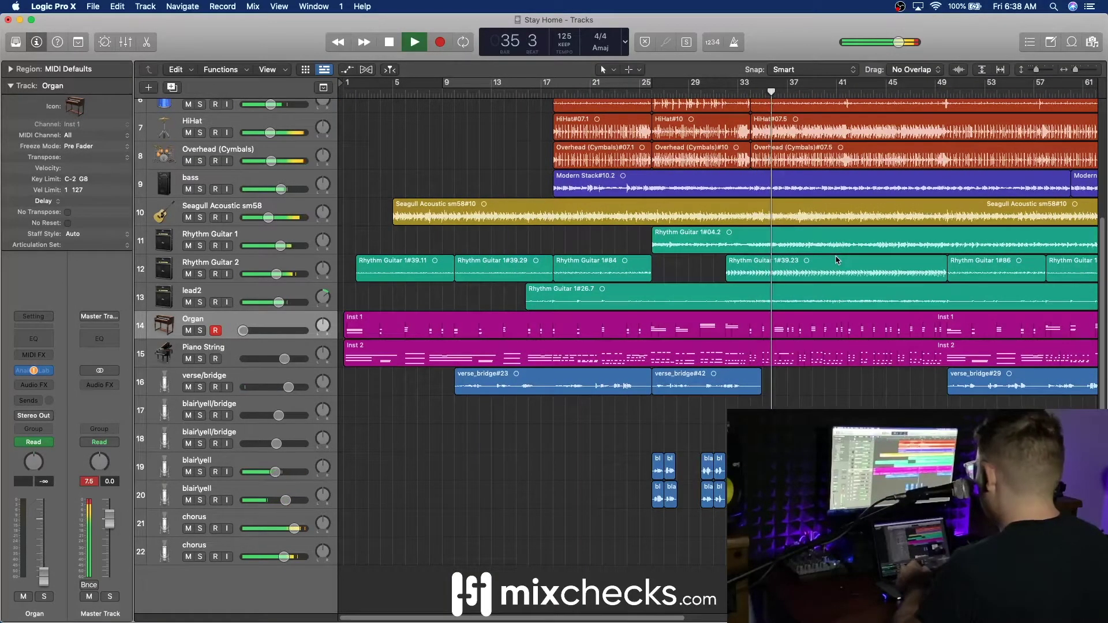
key("space")
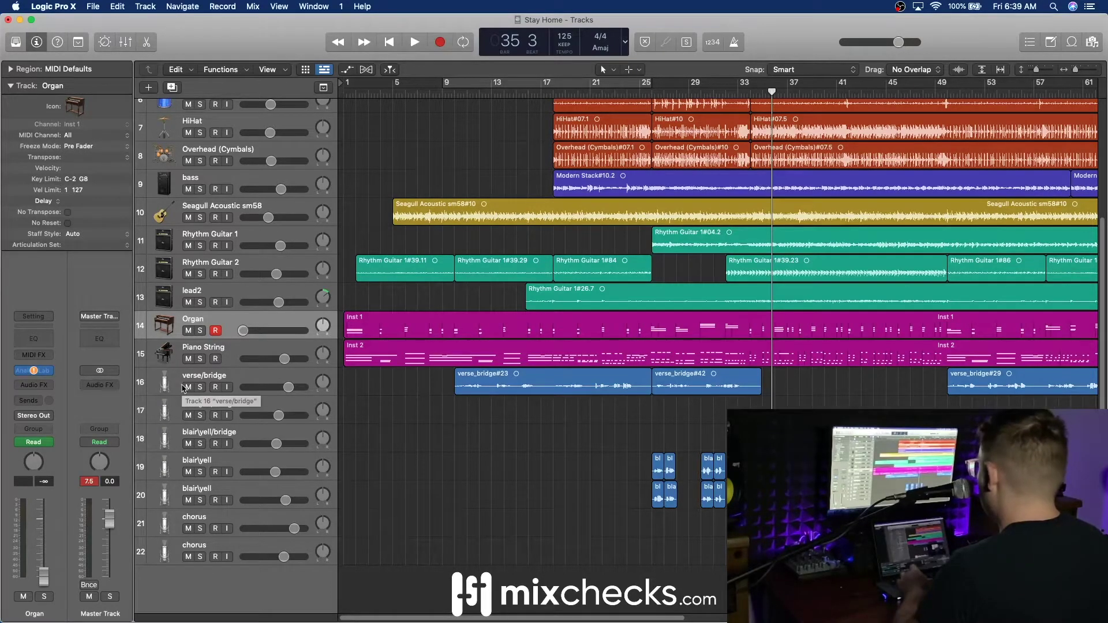
- In the Mixer, lower all vocal faders together until verse/bridge is at -5.3 dB, and all drum faders together until Kick In is at -11.4 dB
key("x")
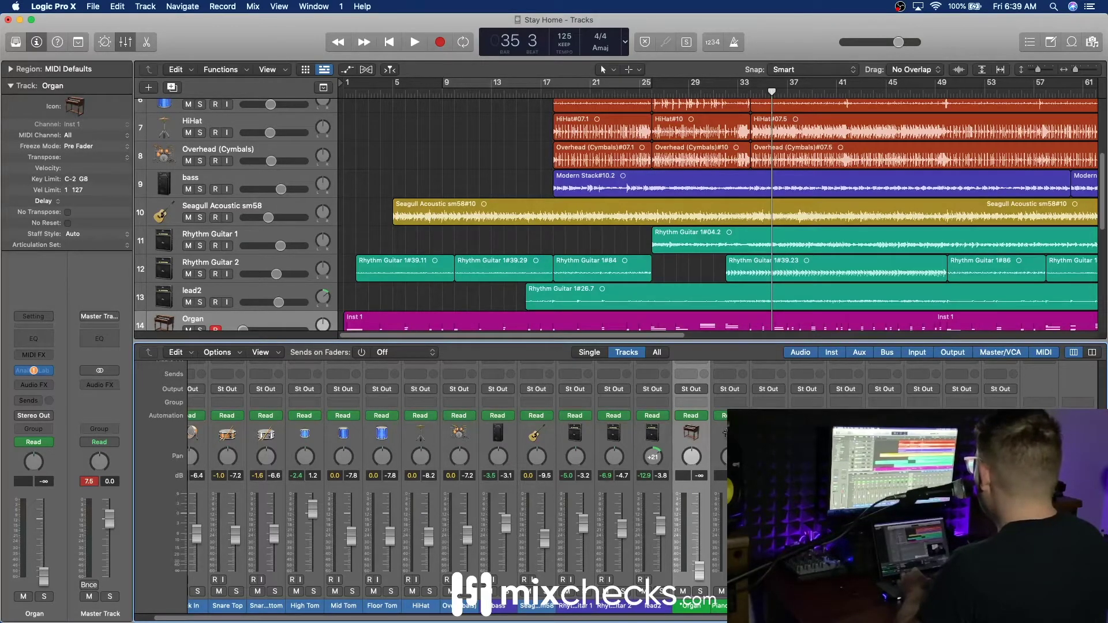
left_click_drag(768, 606, 1000, 606)
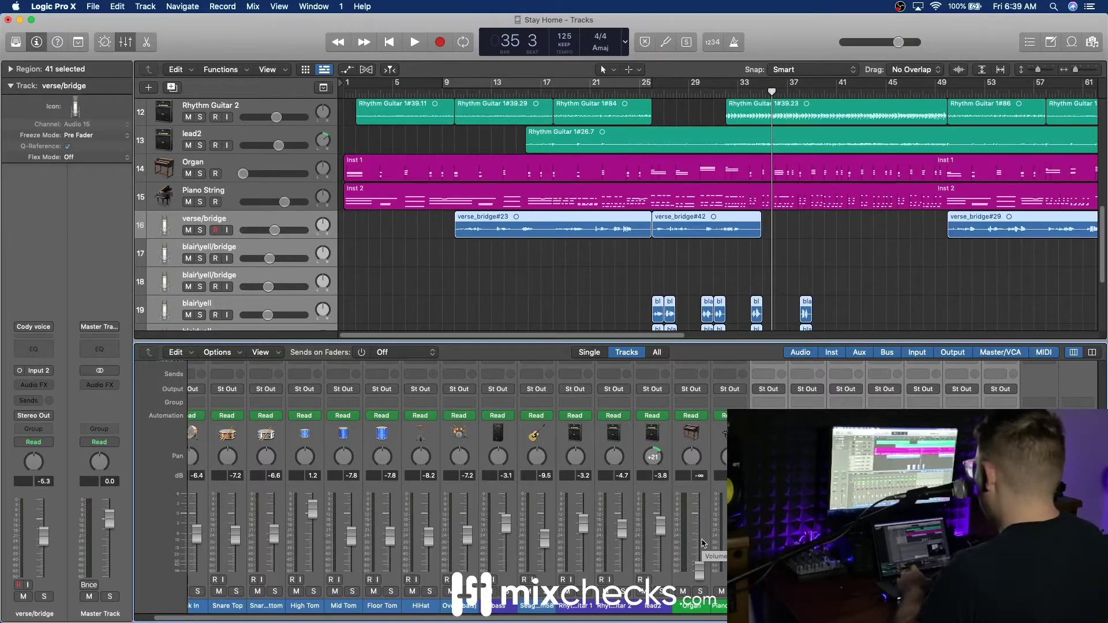
scroll(368, 561, "left", 2)
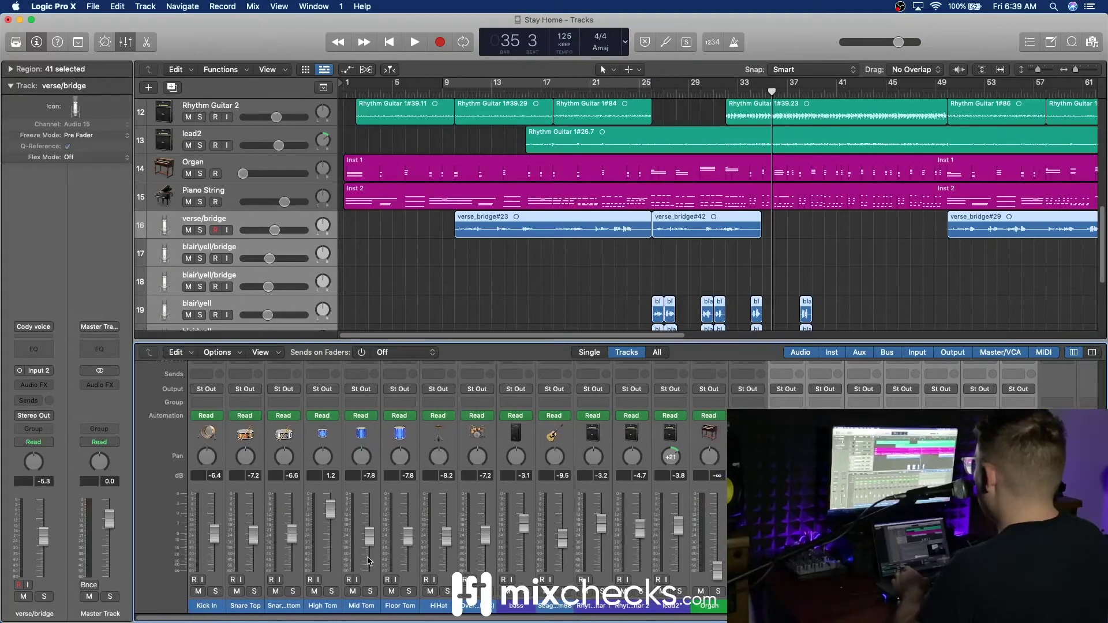
left_click_drag(213, 607, 473, 609)
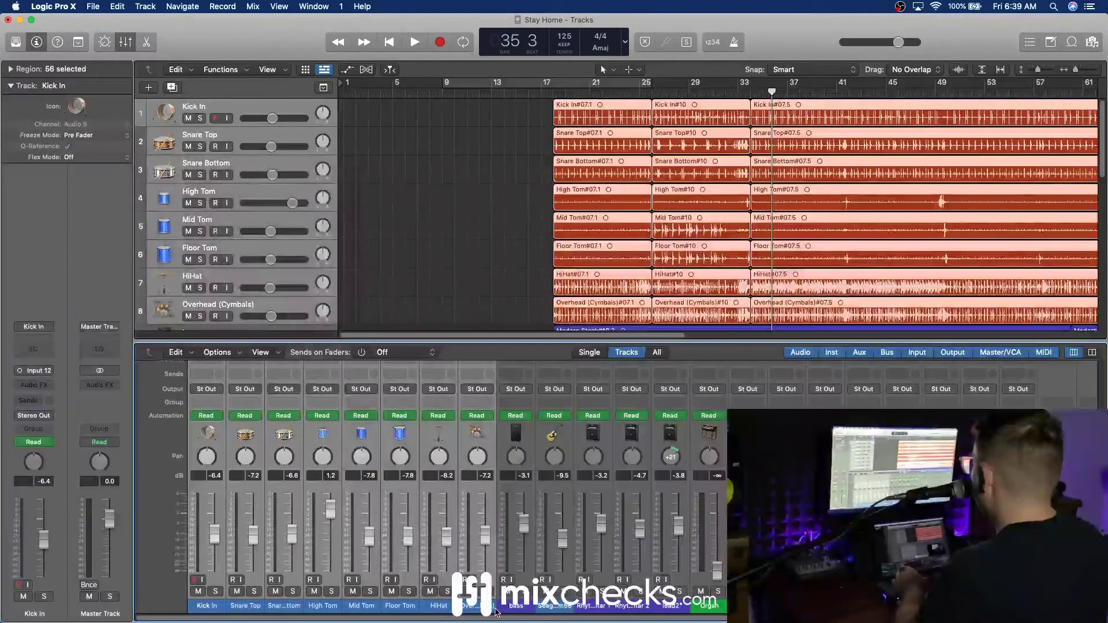
left_click_drag(330, 510, 330, 524)
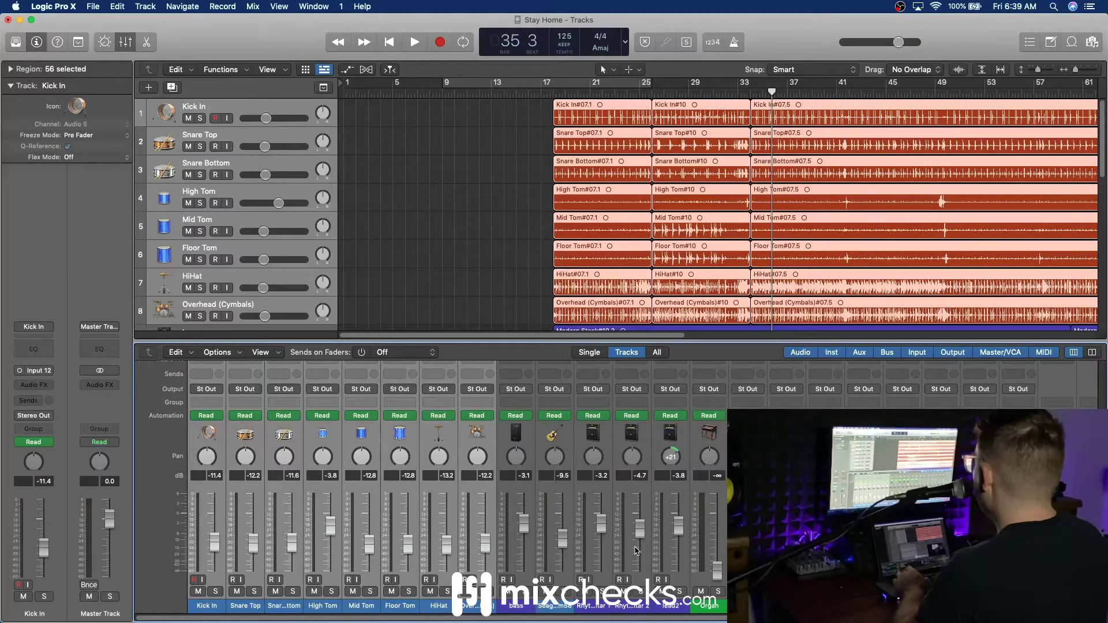
- Trim the volume automation during playback to -11.9 dB on Seagull Acoustic, -7.8 dB on Rhythm Guitar 1 and -7.9 dB on Rhythm Guitar 2
key("x")
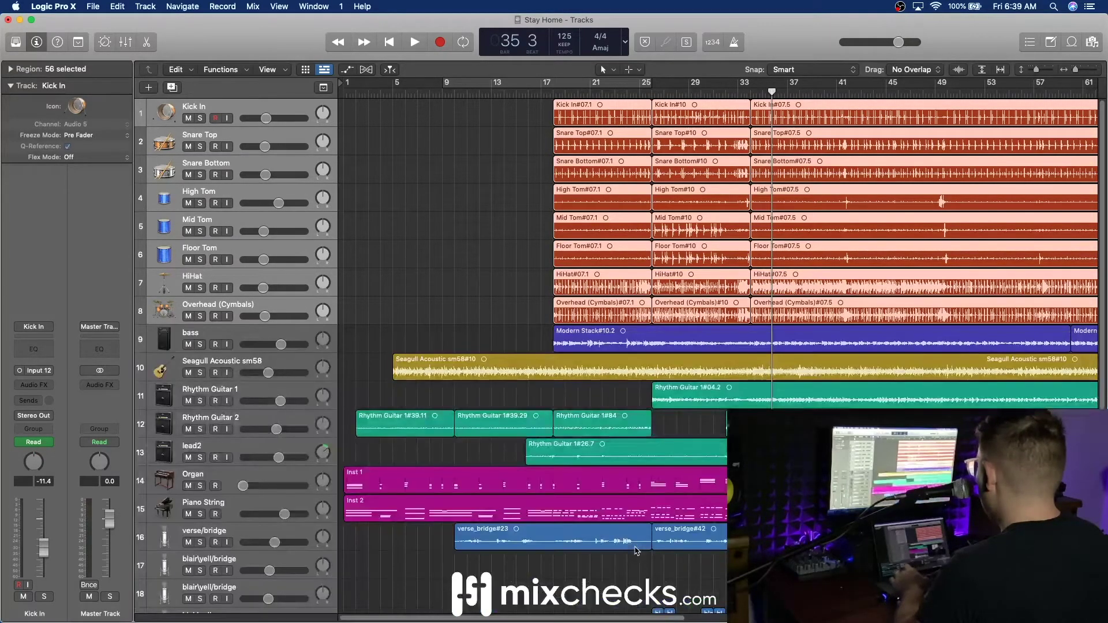
key("a")
scroll(501, 421, "down", 5)
scroll(501, 421, "down", 3)
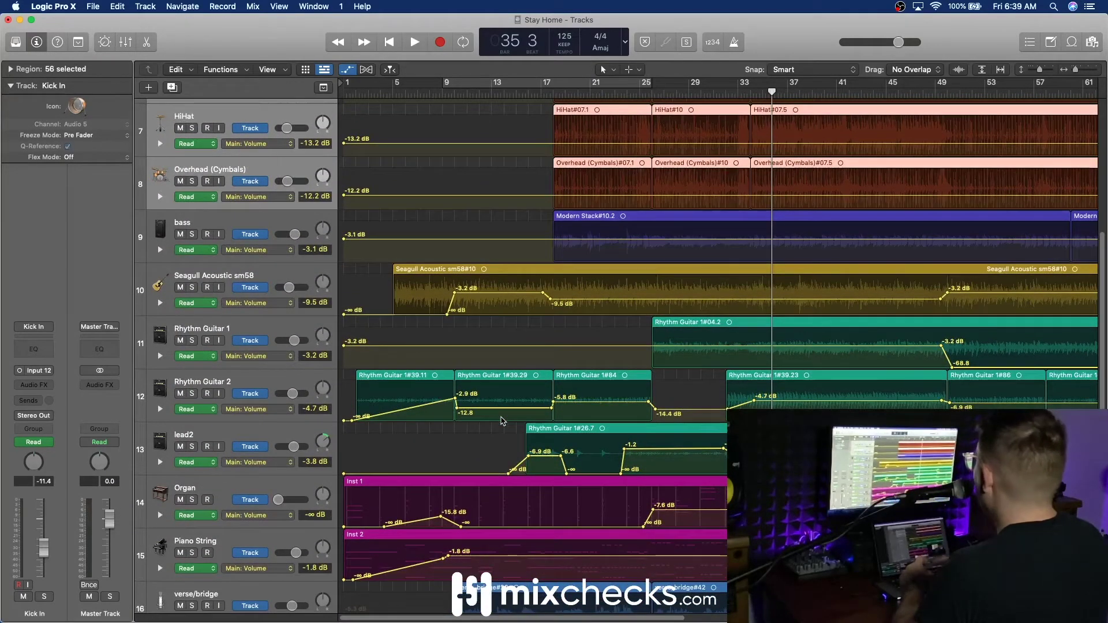
key("space")
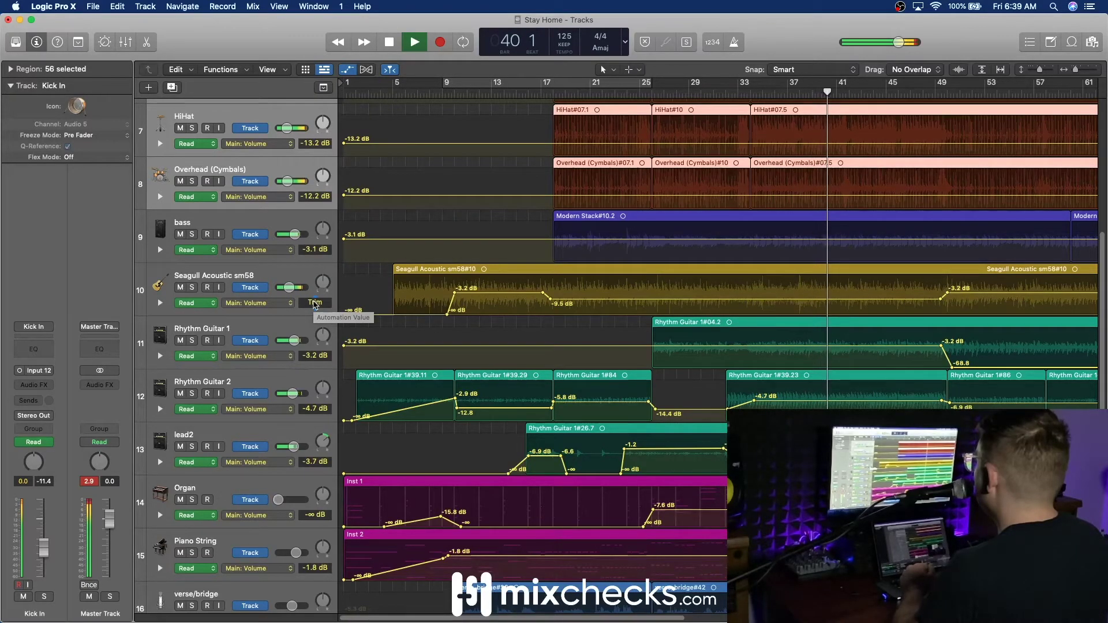
left_click_drag(314, 304, 318, 448)
left_click(319, 354)
left_click(315, 411)
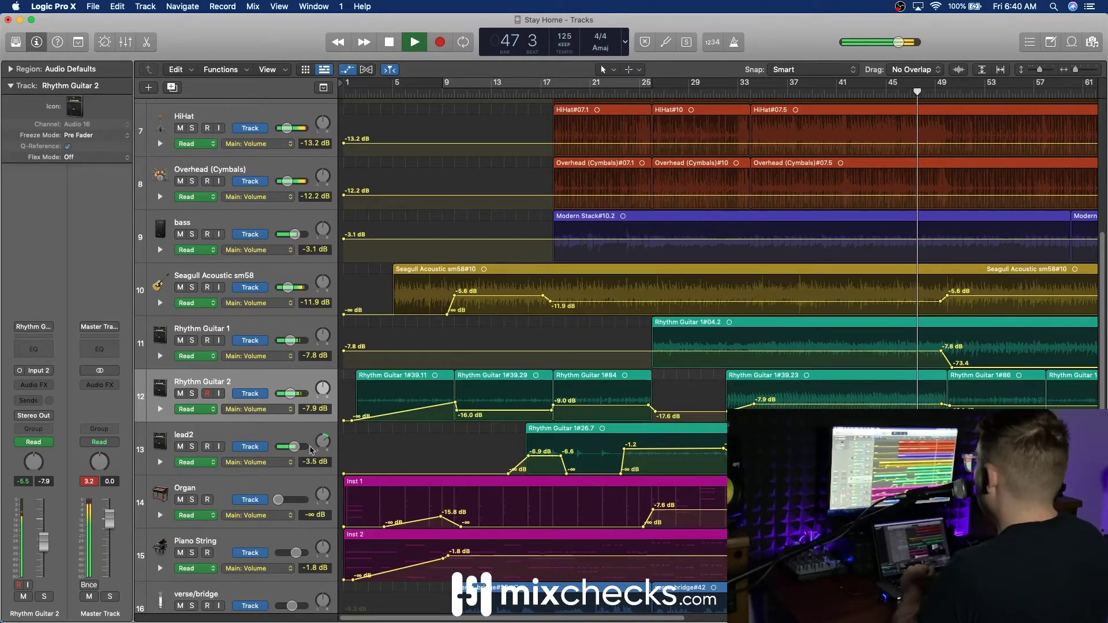
- Trim the whole volume automation curve of the lead2 track down by about 4.3 dB
left_click(310, 435)
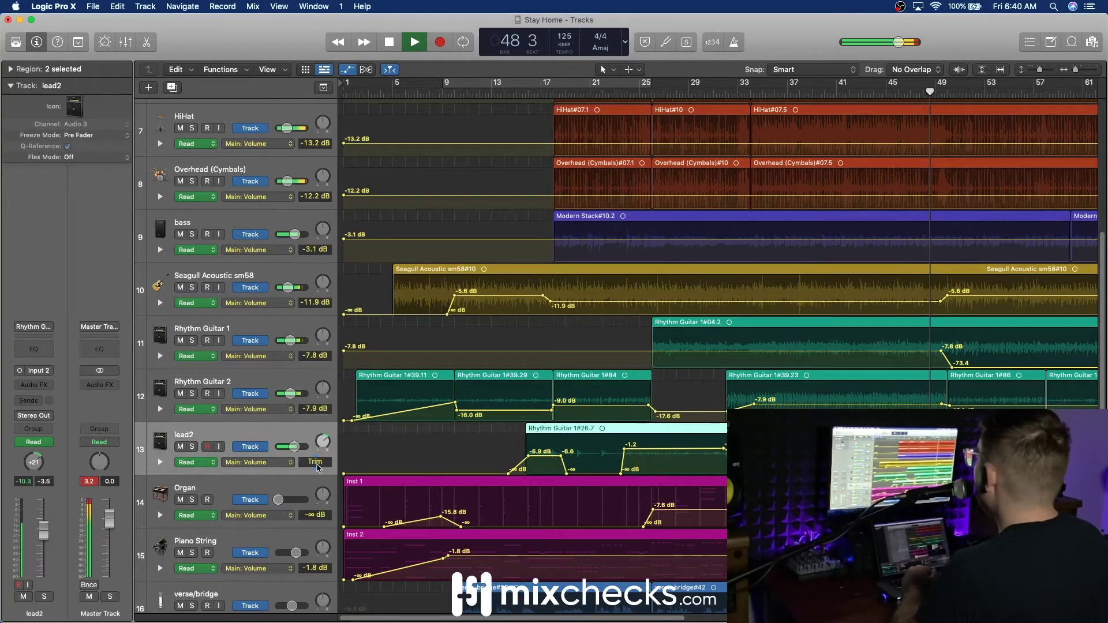
left_click(316, 461)
left_click_drag(316, 462, 316, 519)
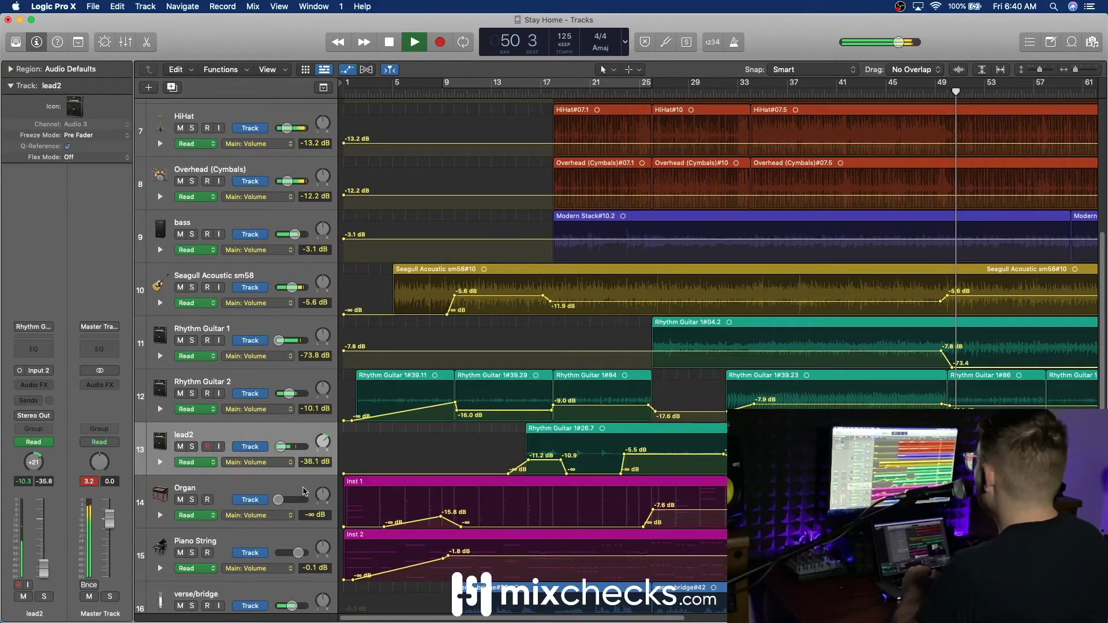
- Examine the volume automation on the Organ, Piano String and vocal tracks during playback
left_click(315, 516)
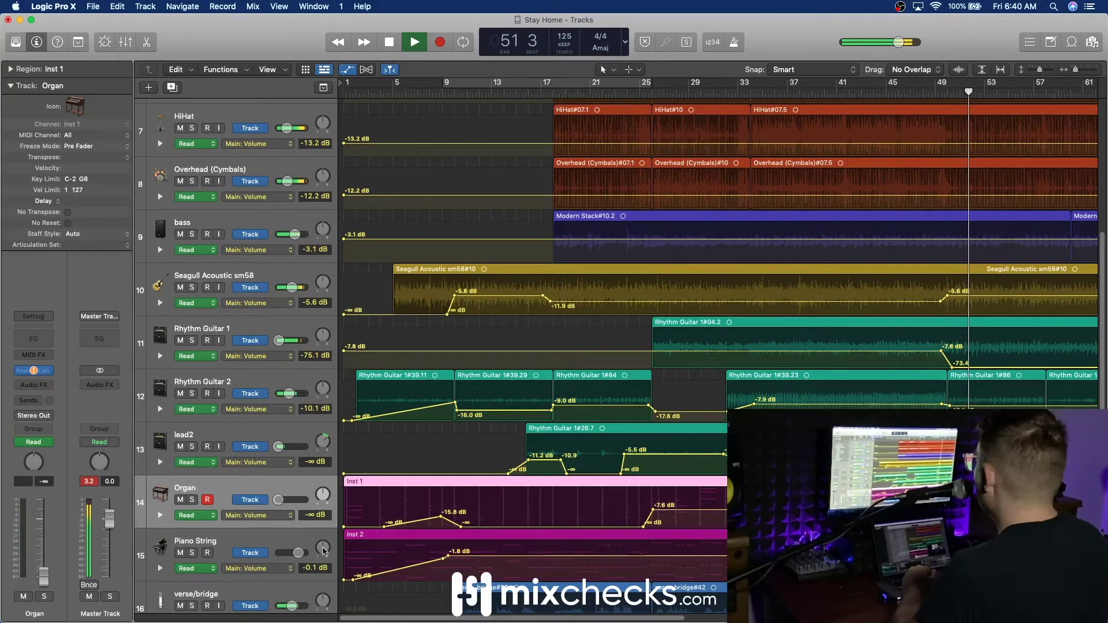
scroll(324, 552, "down", 2)
scroll(324, 551, "down", 1)
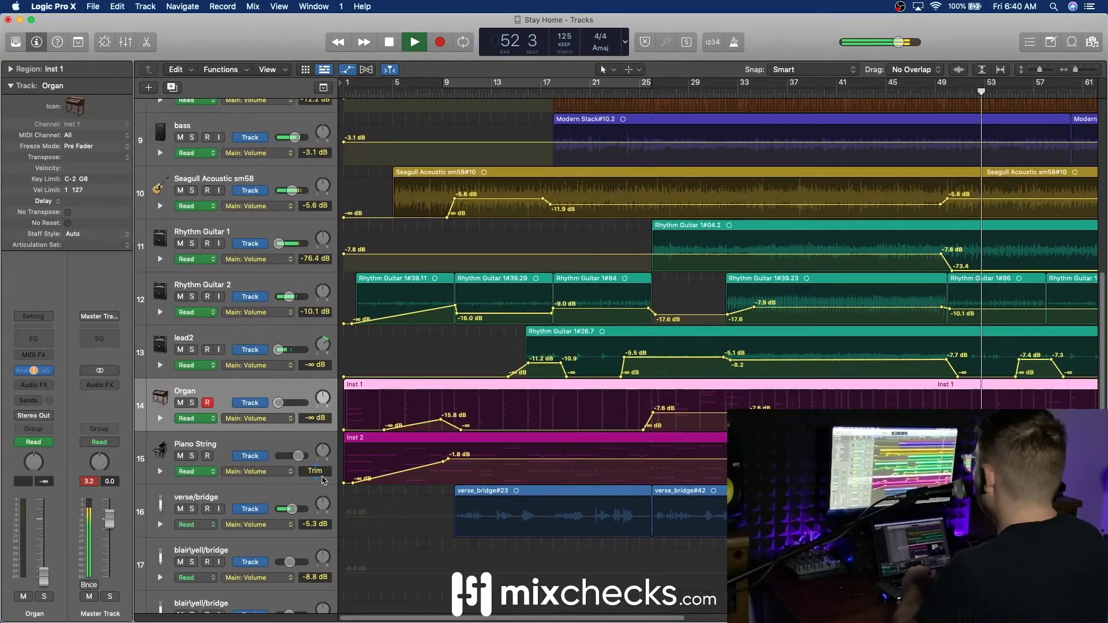
scroll(324, 473, "down", 2)
scroll(323, 415, "down", 4)
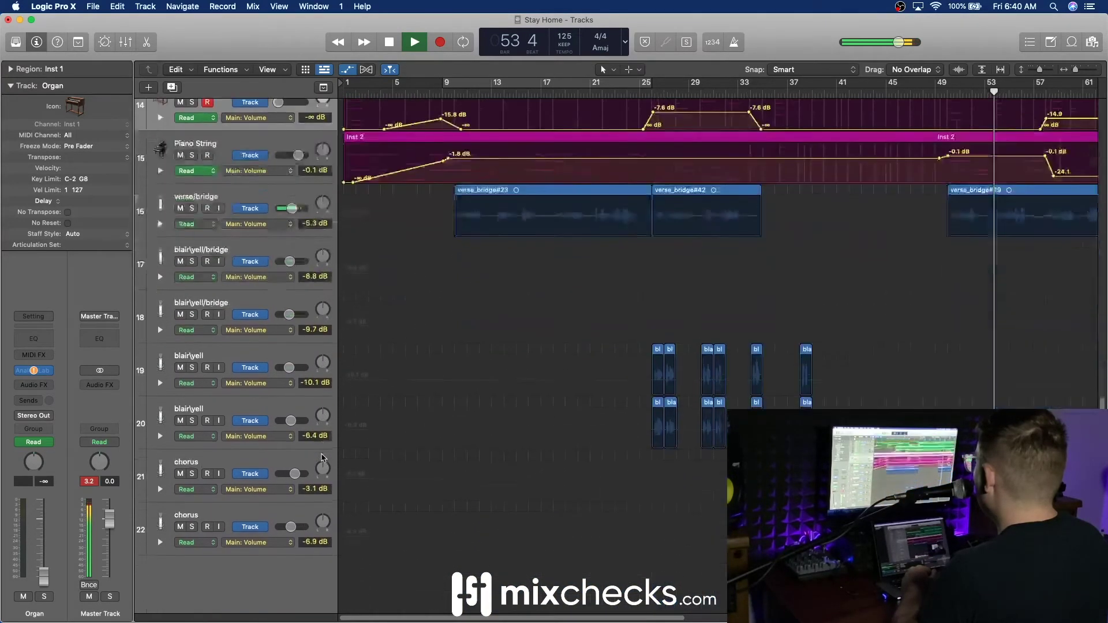
scroll(322, 457, "up", 3)
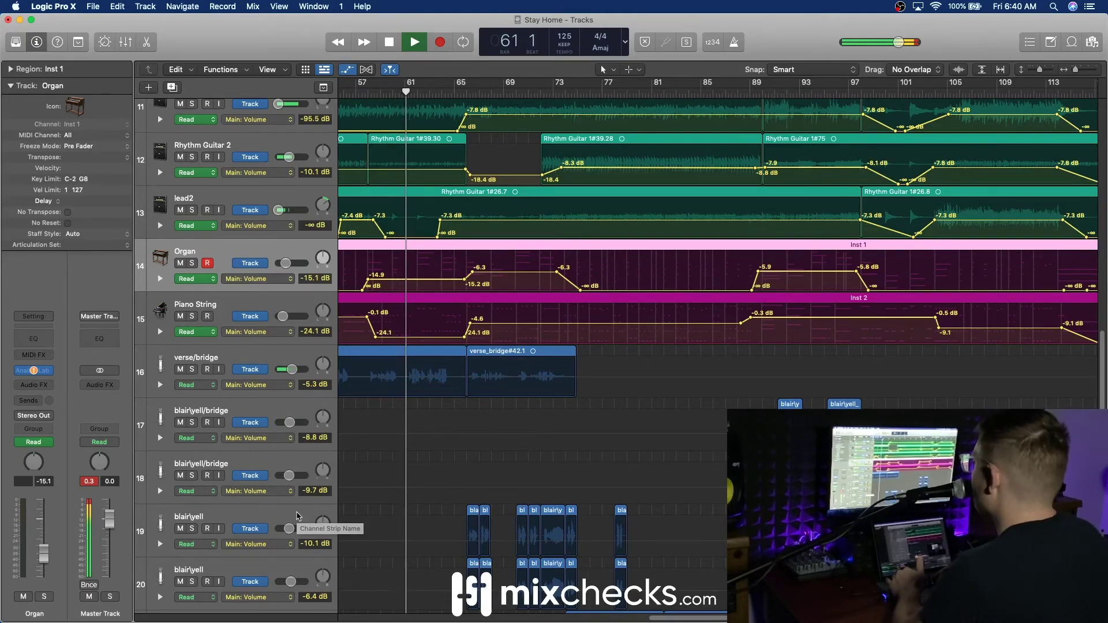
- Hide the track automation and stop playback, placing the playhead at bar 14
key("a")
scroll(518, 388, "left", 15)
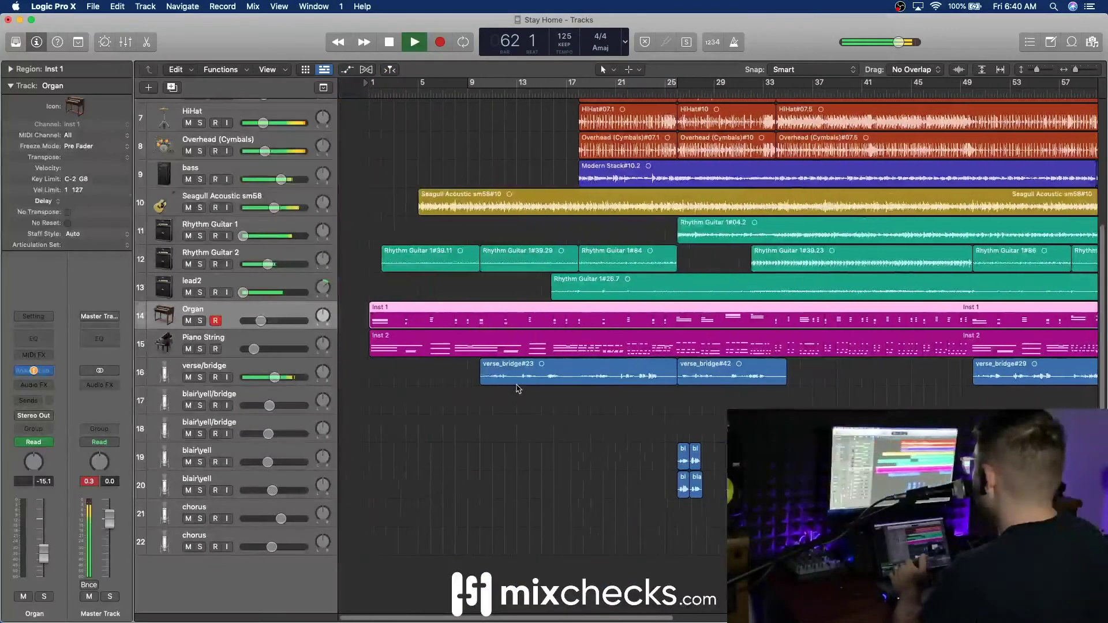
scroll(520, 276, "up", 5)
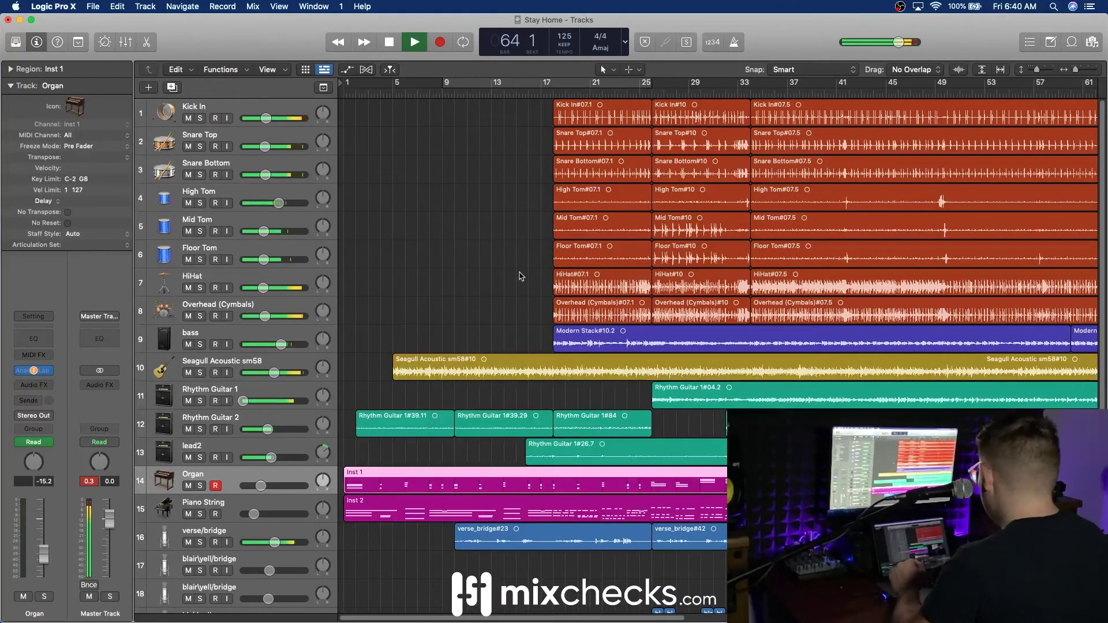
key("space")
left_click(503, 93)
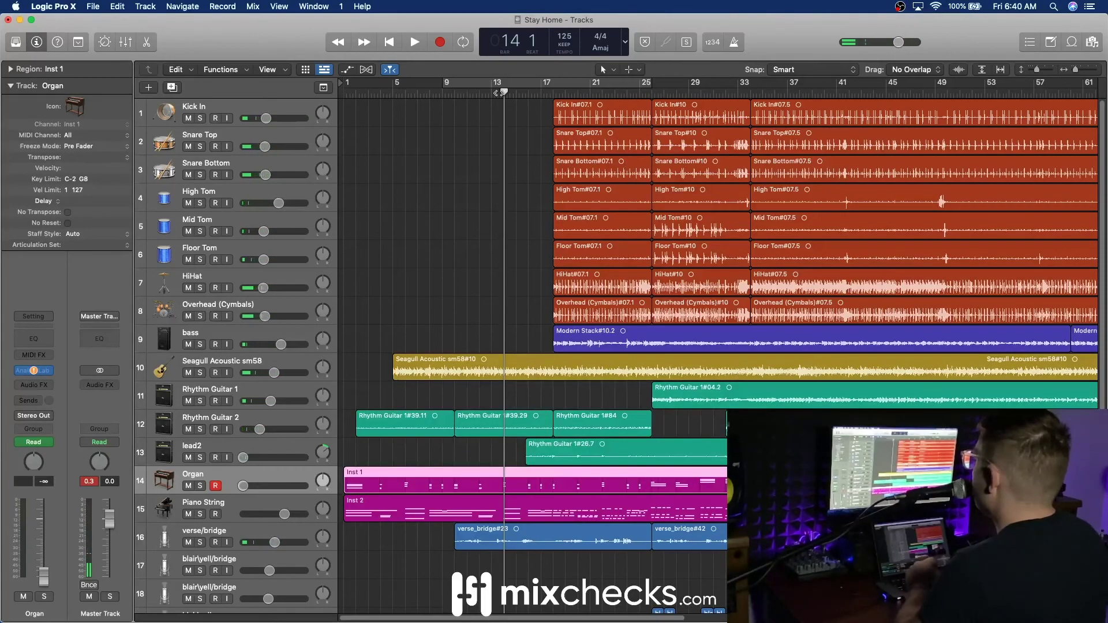
scroll(538, 219, "up", 3)
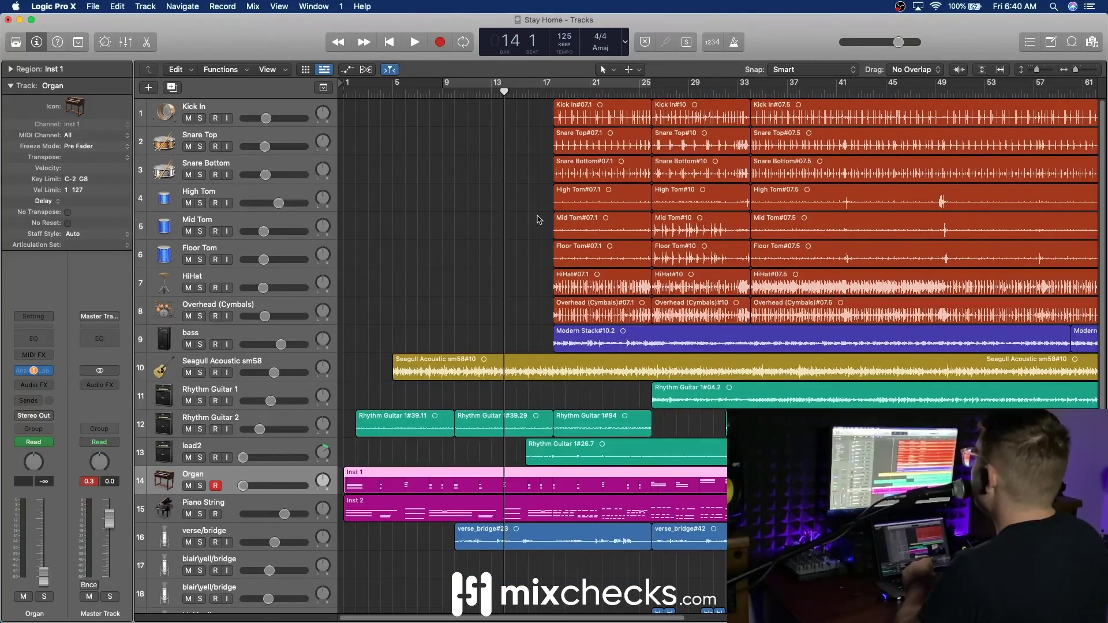
scroll(558, 207, "right", 5)
scroll(557, 207, "left", 5)
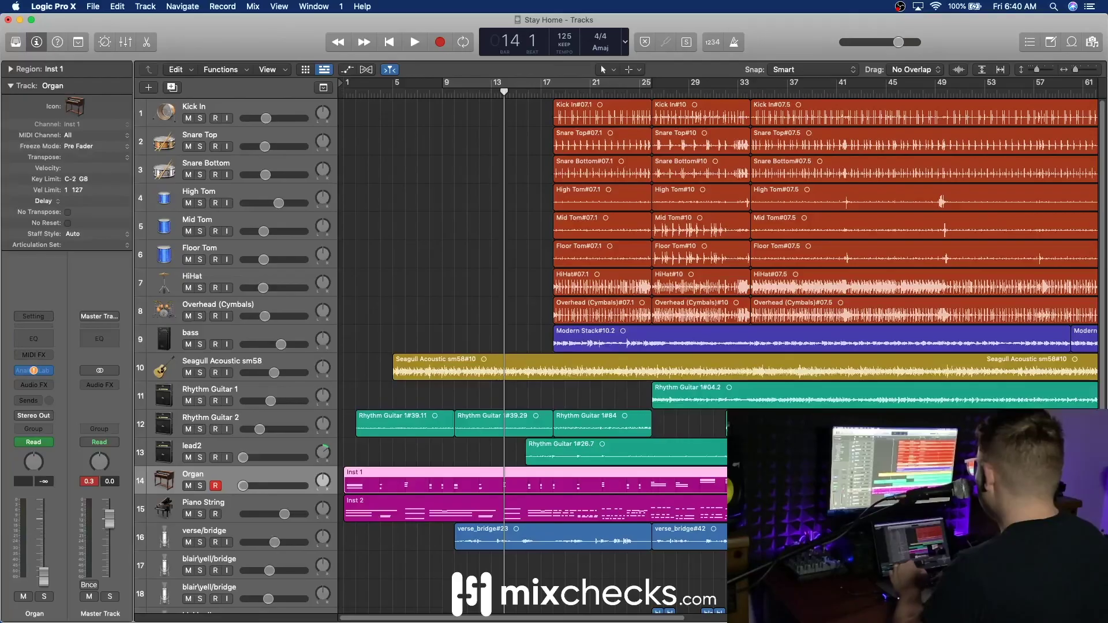